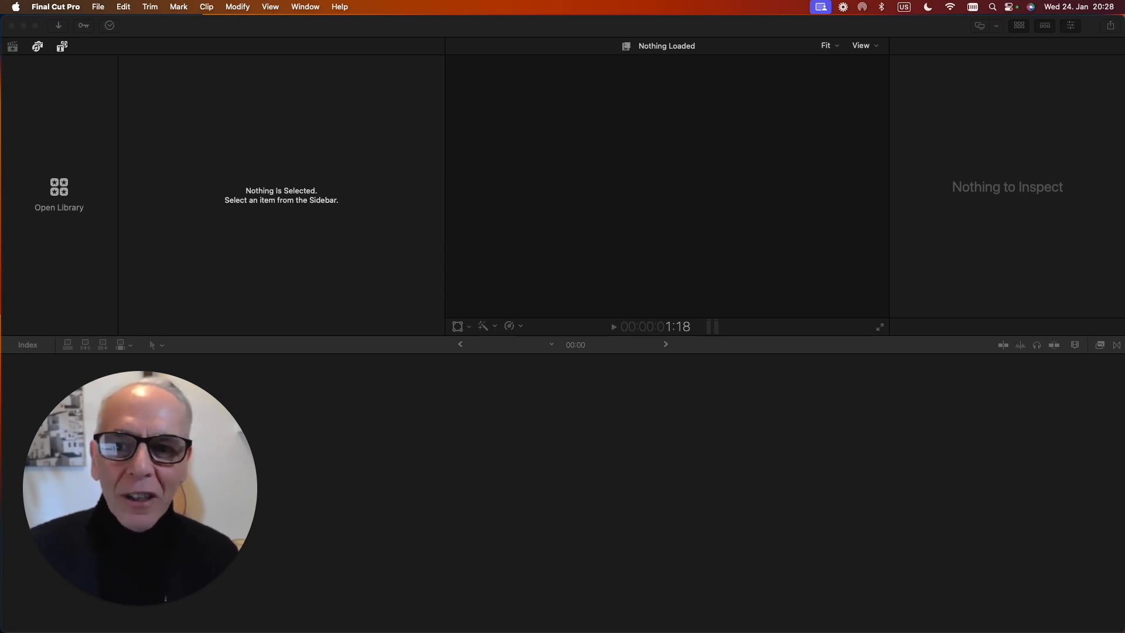
# Create a new library named keywords in the Tutorials folder.
pyautogui.click(104, 10)
pyautogui.moveTo(115, 25)
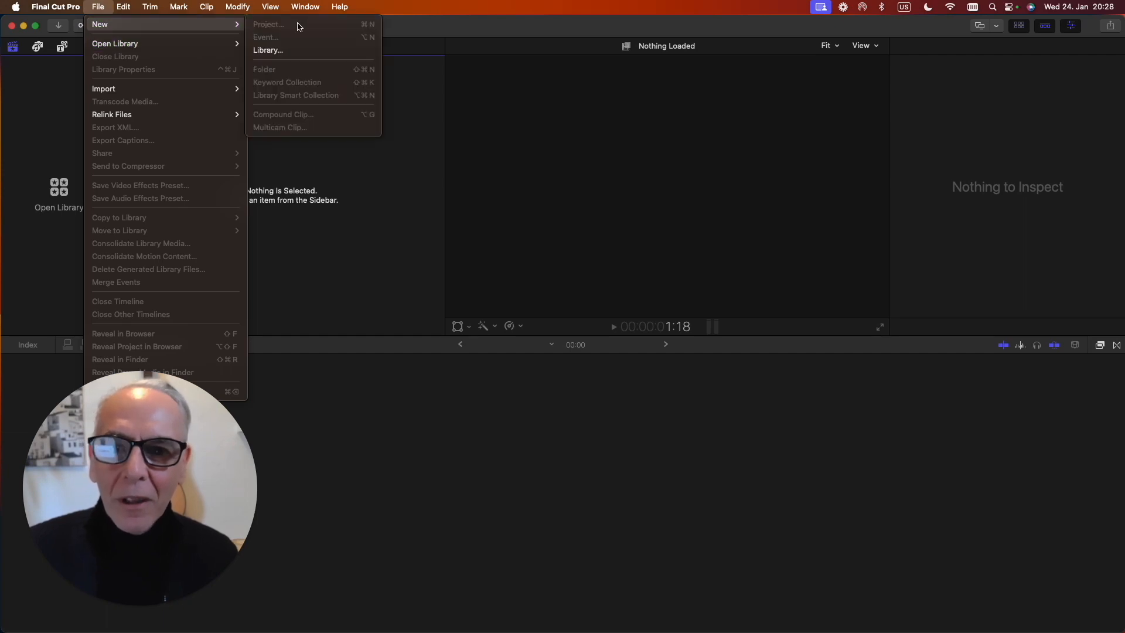
pyautogui.click(270, 50)
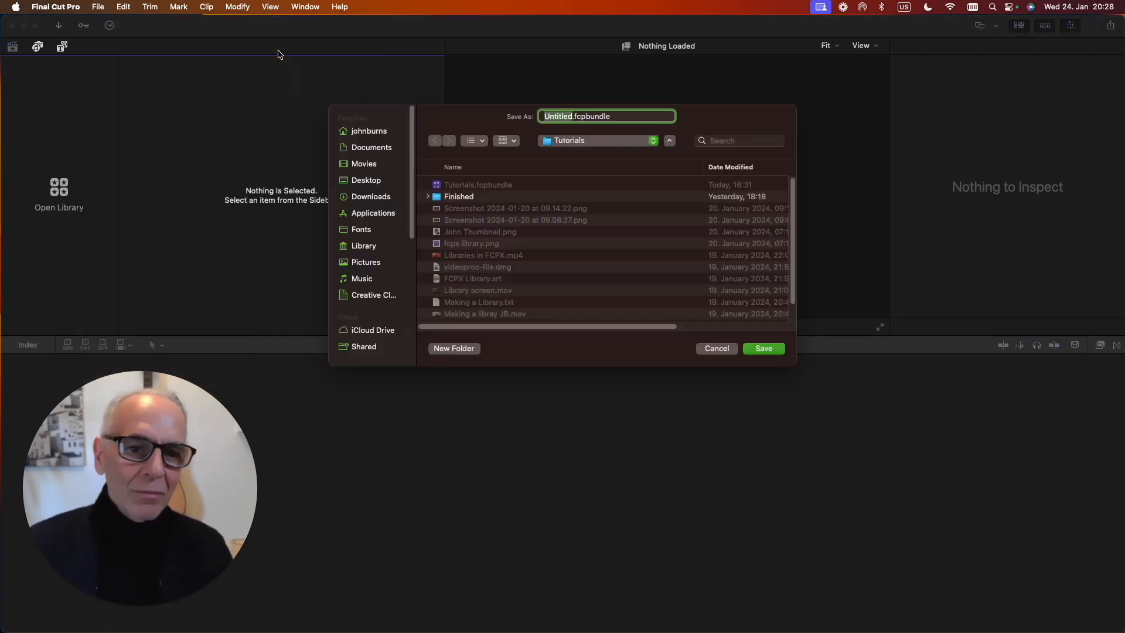
pyautogui.write('ke')
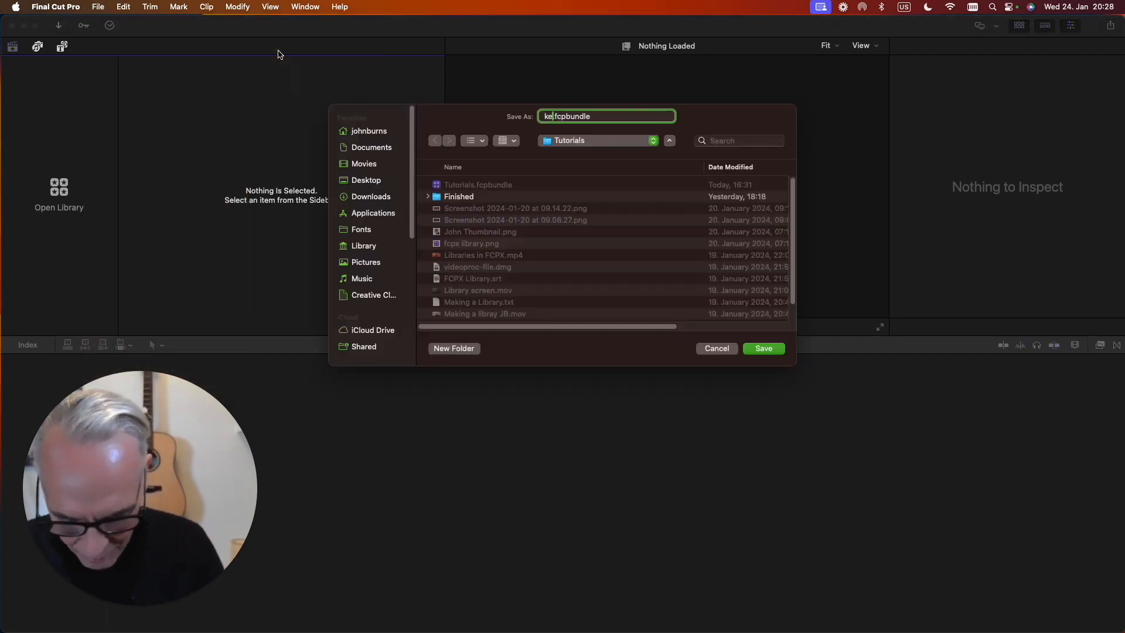
pyautogui.write('ywords')
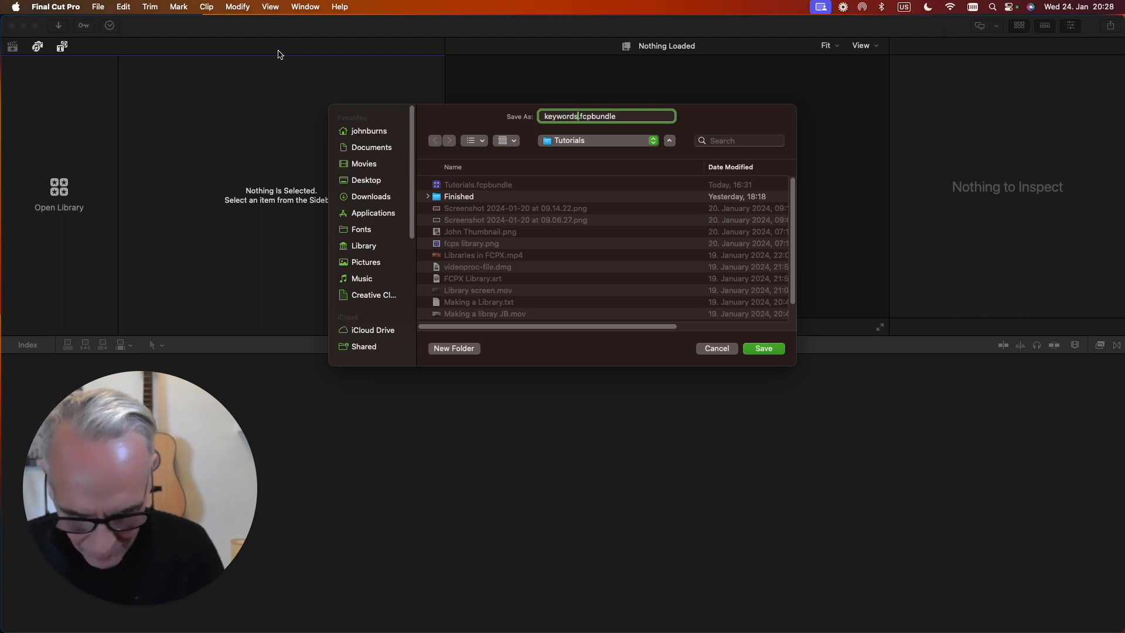
pyautogui.press('Return')
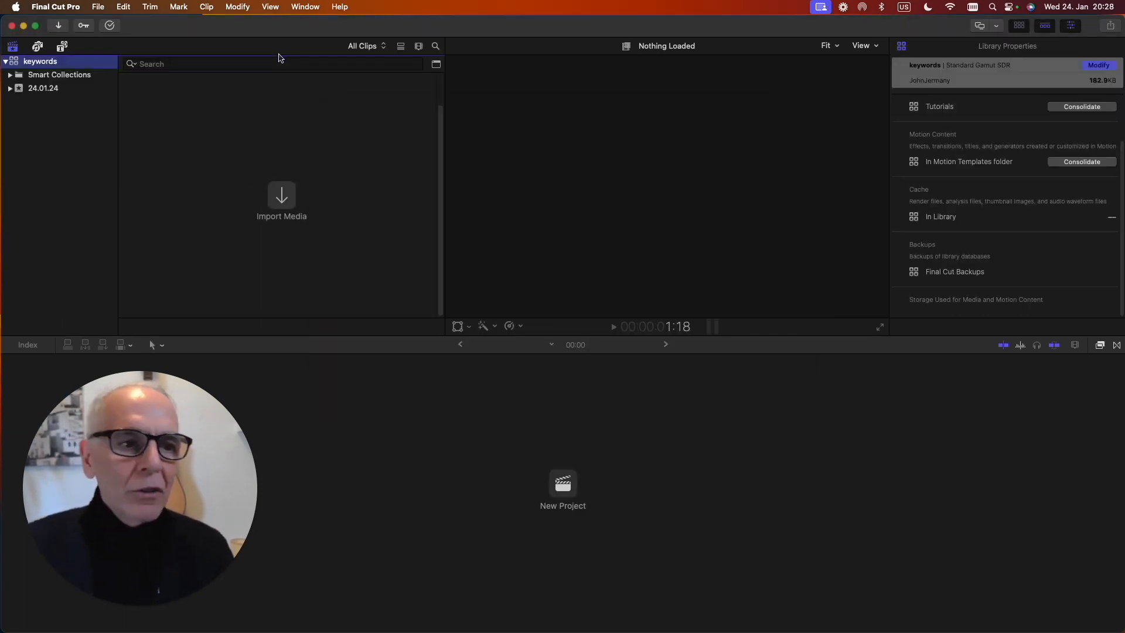
# Import all the folders from InstaCam to Music in FCPX Footage into the 24.01.24 event, with keywords assigned from folders.
pyautogui.click(43, 91)
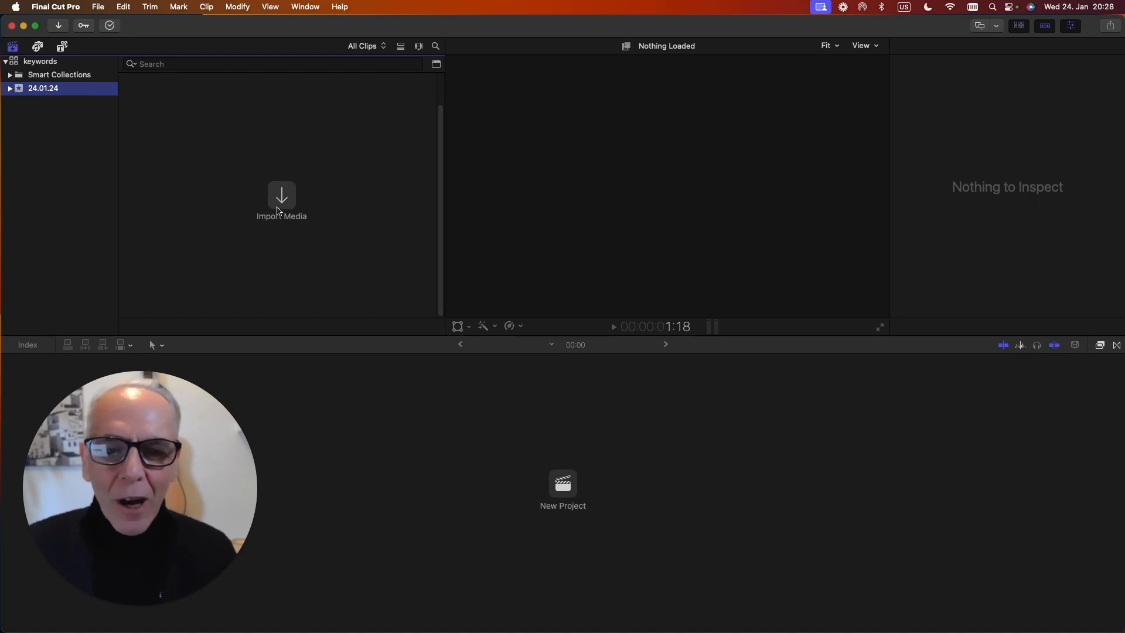
pyautogui.click(280, 205)
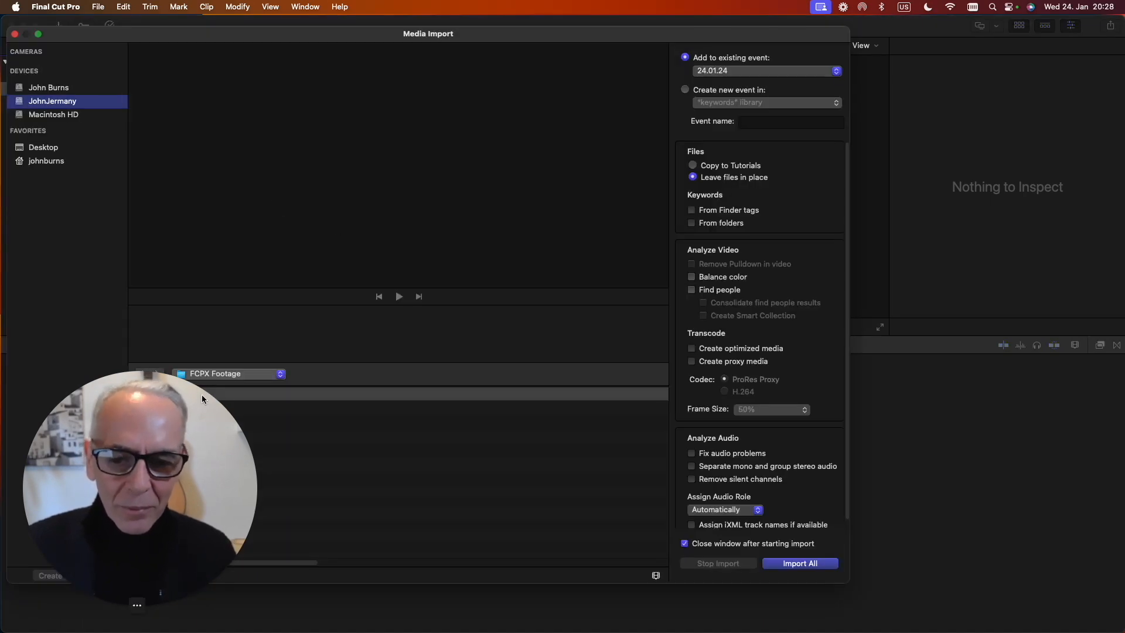
pyautogui.moveTo(201, 395); pyautogui.dragTo(954, 357)
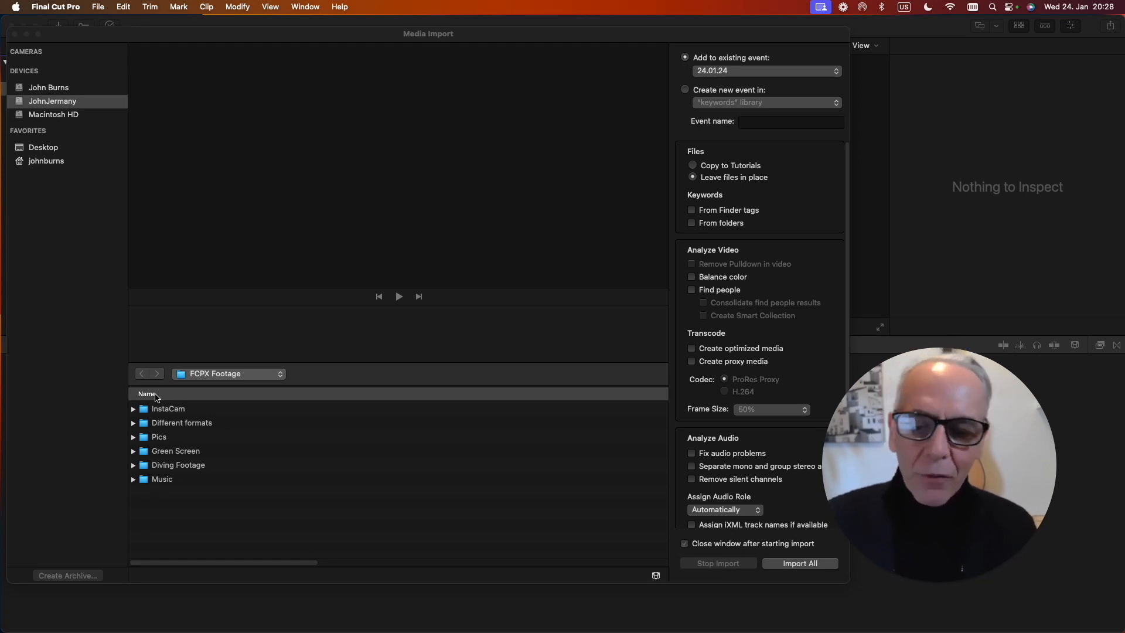
pyautogui.click(168, 499)
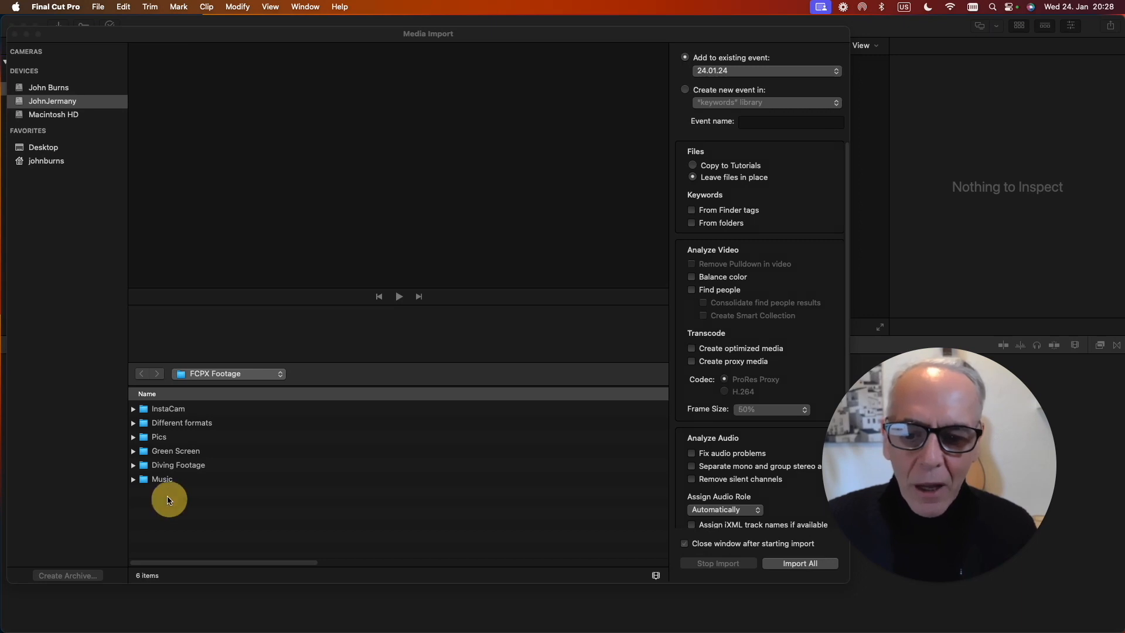
pyautogui.click(154, 482)
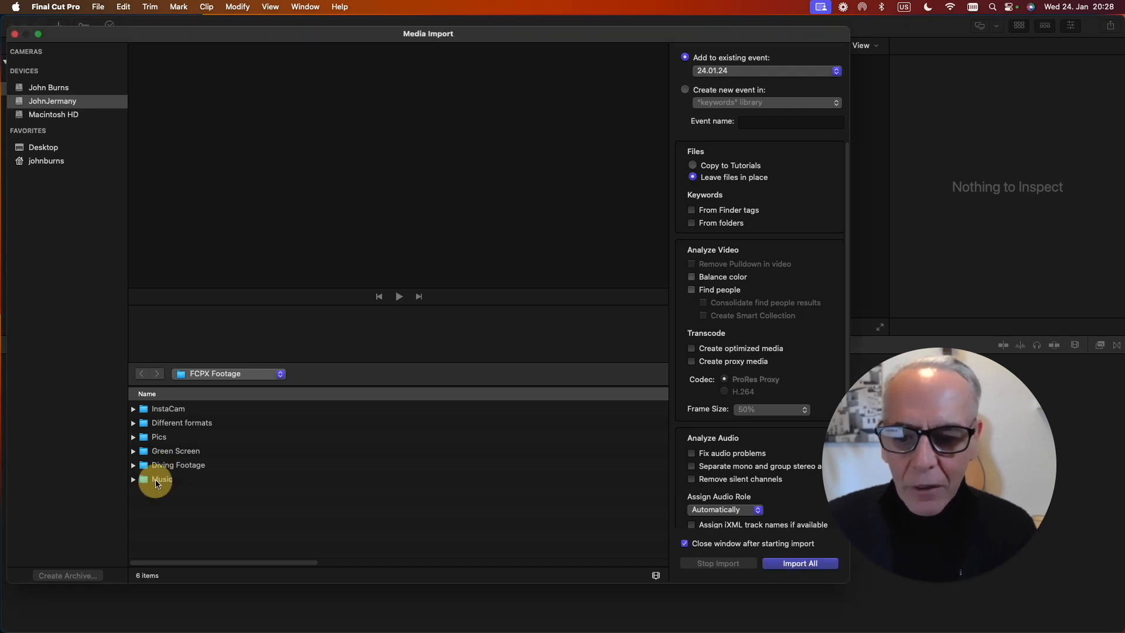
pyautogui.click(162, 409)
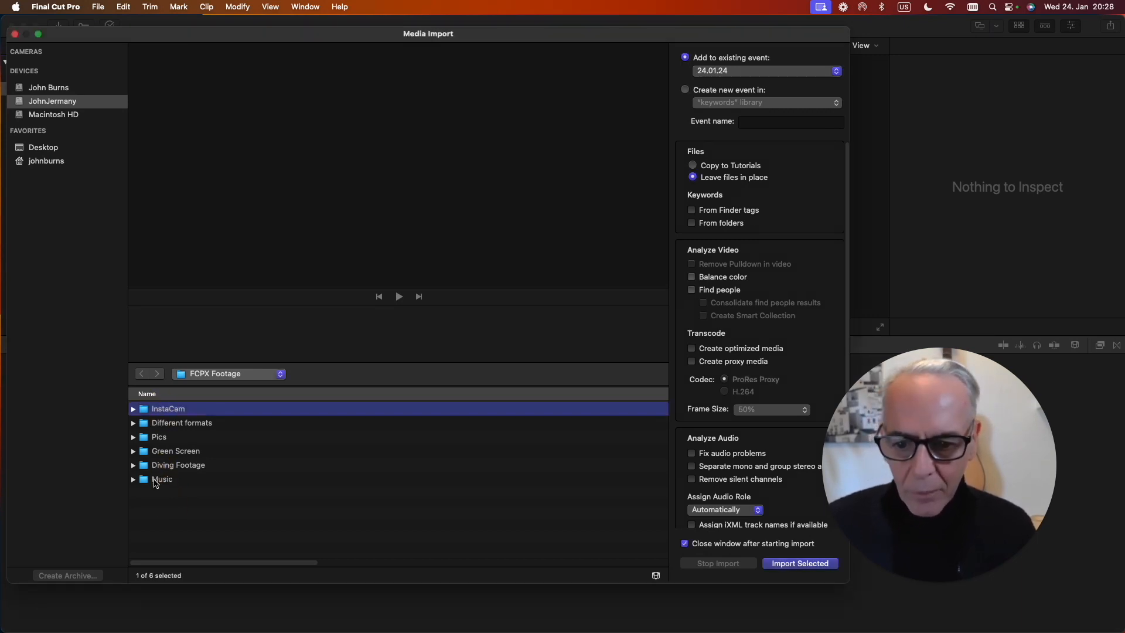
pyautogui.keyDown('shift'); pyautogui.click(155, 479); pyautogui.keyUp('shift')
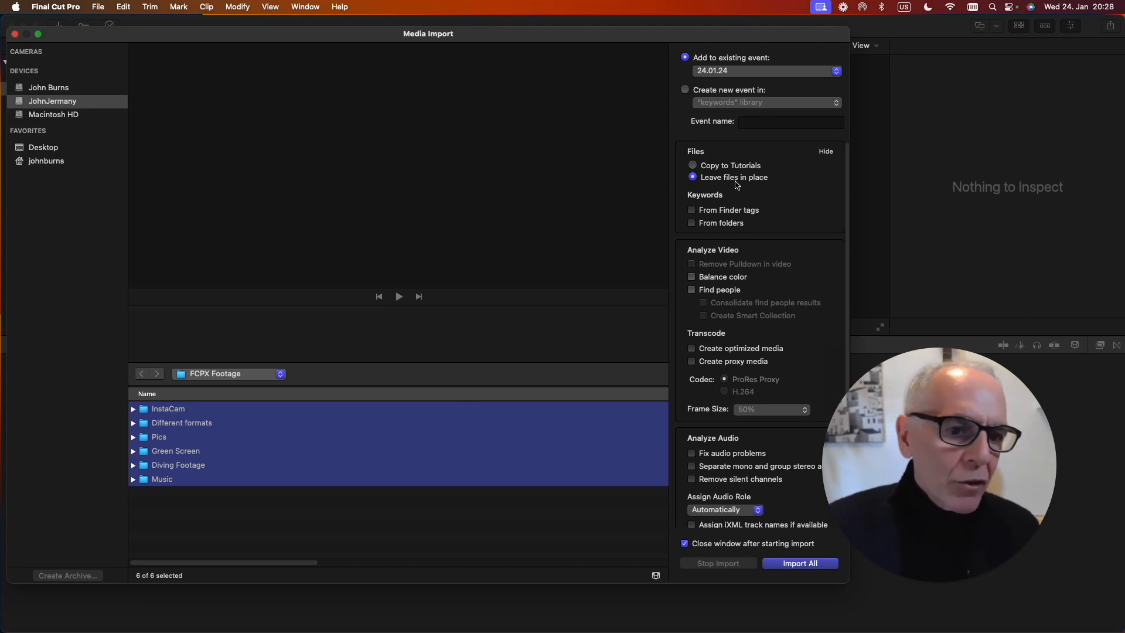
pyautogui.click(692, 223)
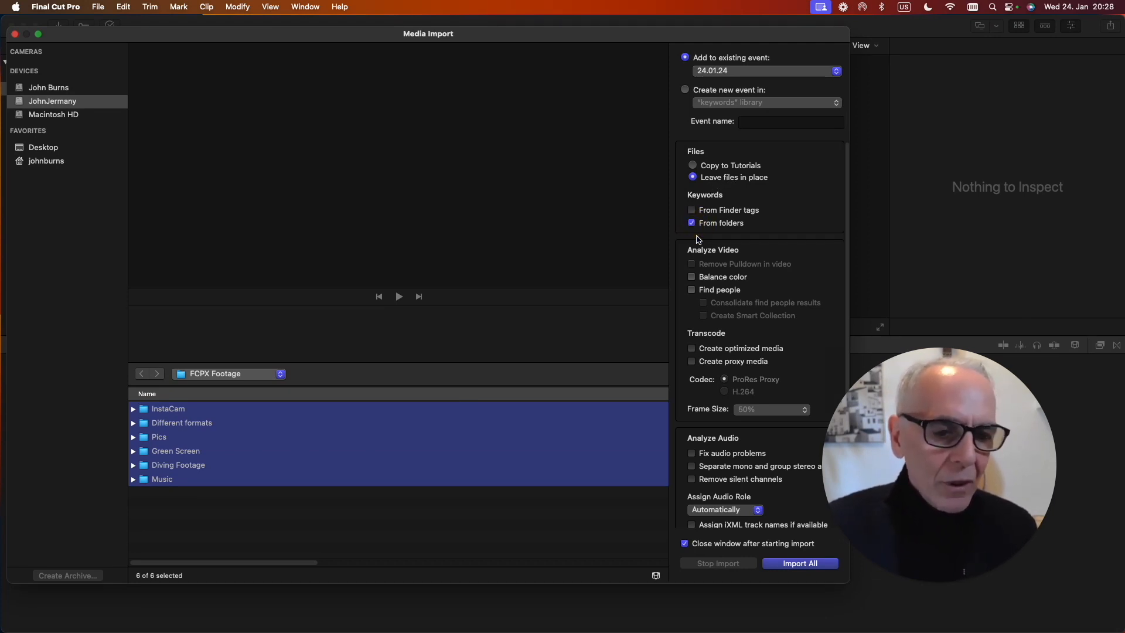
pyautogui.click(798, 563)
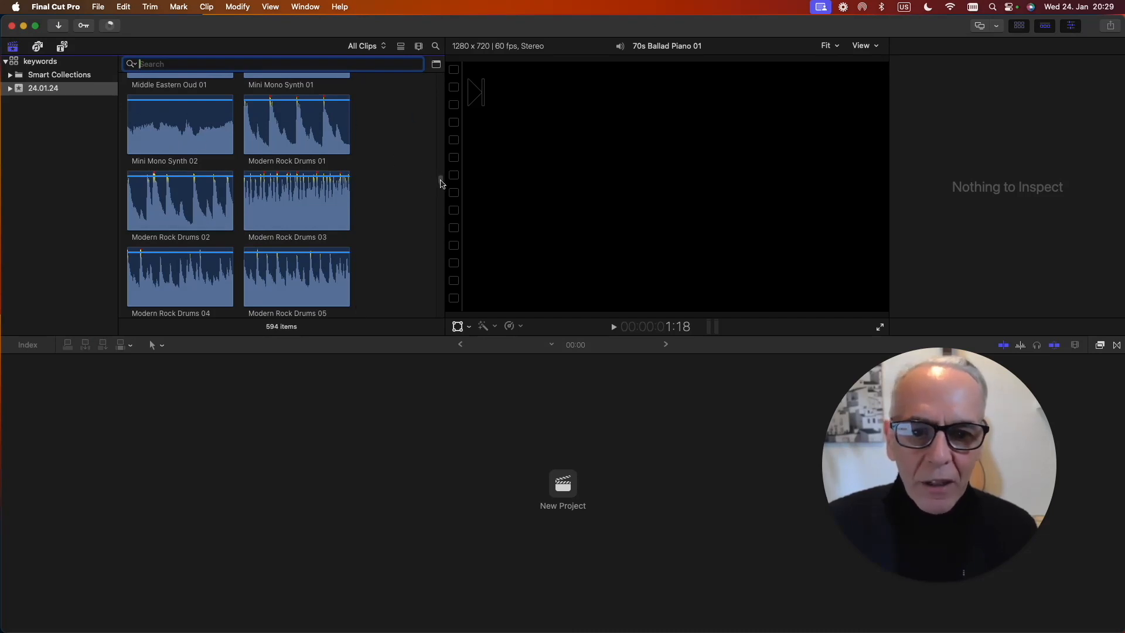
# Expand the 24.01.24 event and look through its Different formats, Diving Footage, Green Screen, InstaCam and Music keyword collections.
pyautogui.click(440, 179)
pyautogui.moveTo(440, 178)
pyautogui.mouseDown()
pyautogui.moveTo(442, 84)
pyautogui.moveTo(442, 304)
pyautogui.moveTo(438, 183)
pyautogui.mouseUp()
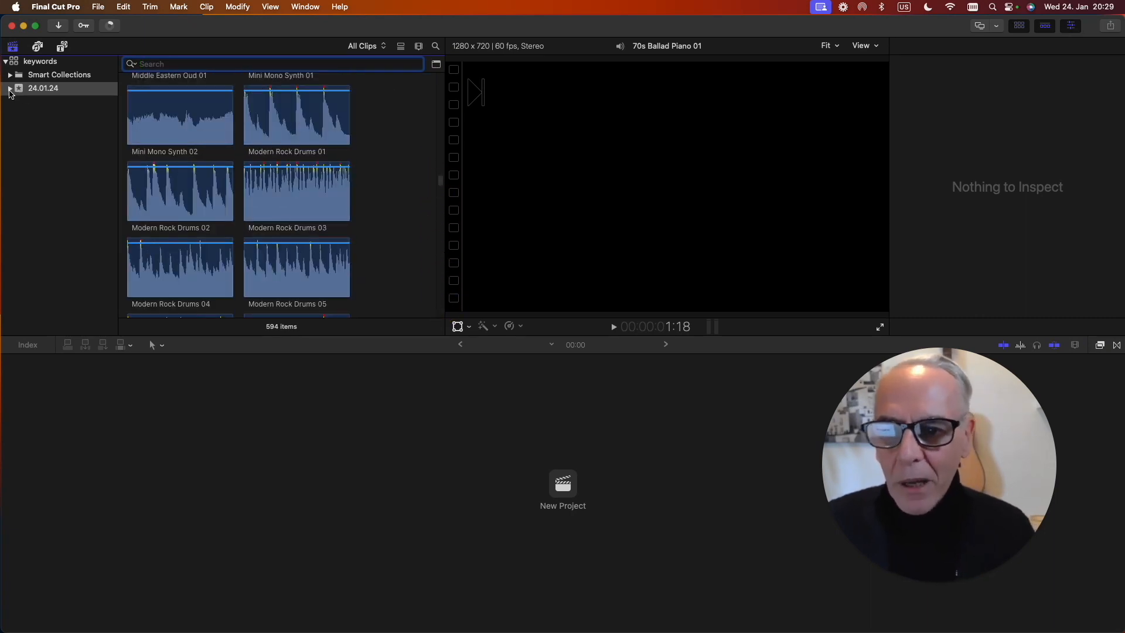
pyautogui.click(10, 90)
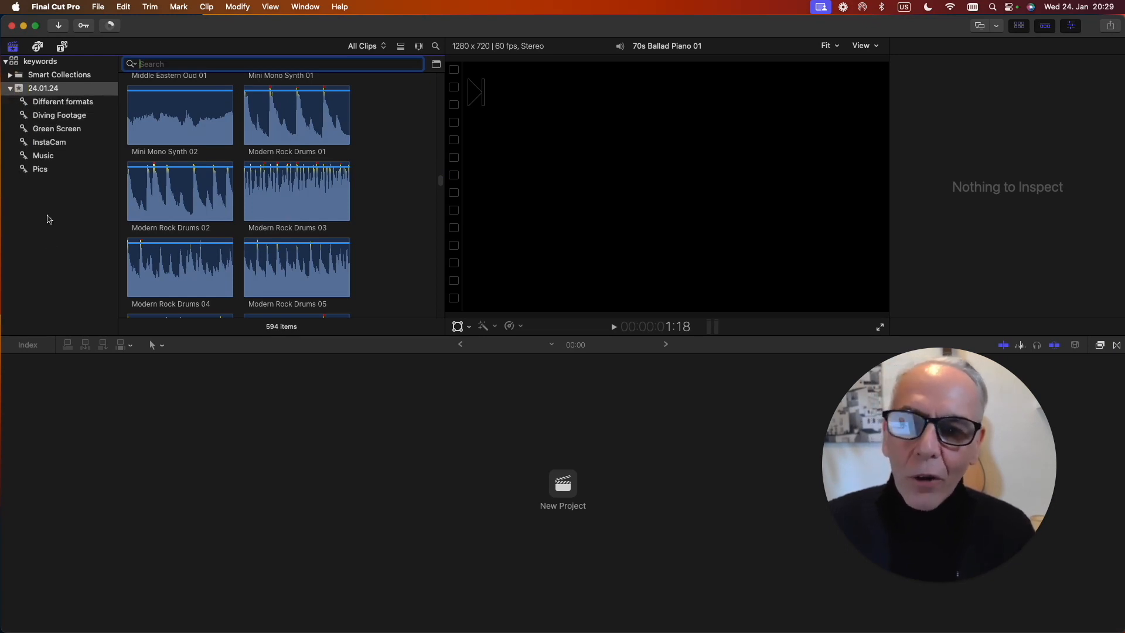
pyautogui.click(63, 103)
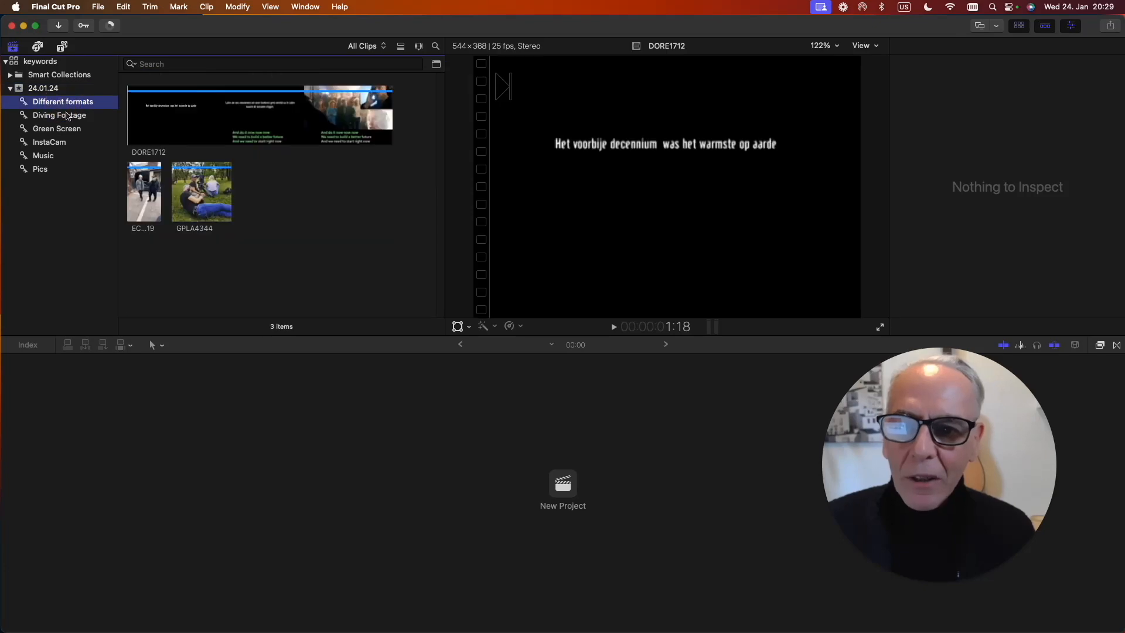
pyautogui.click(63, 116)
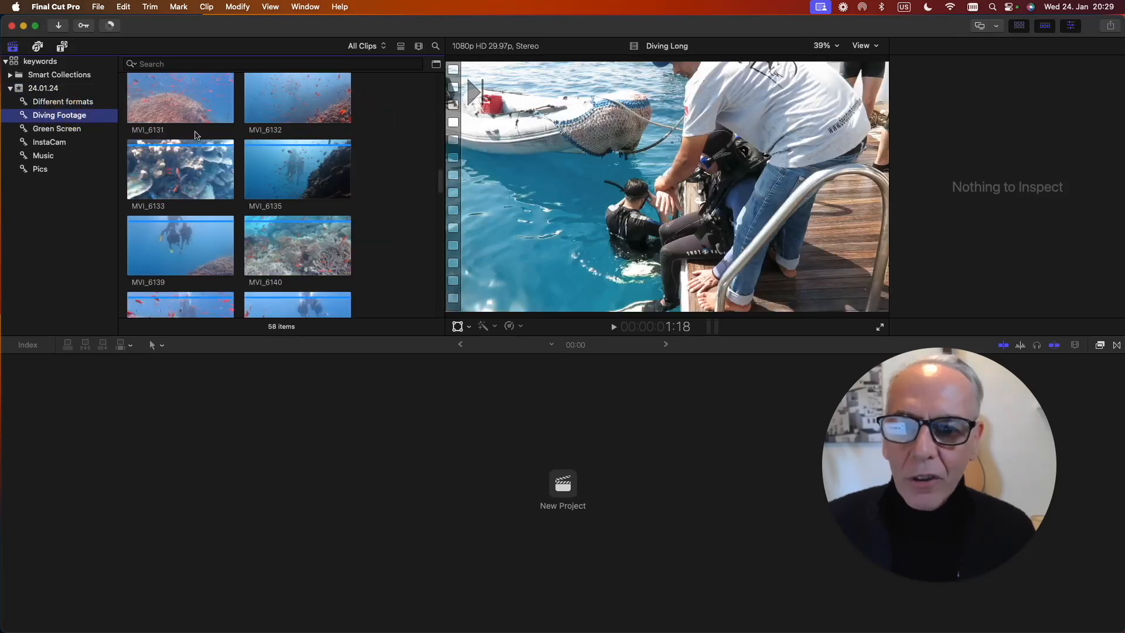
pyautogui.moveTo(441, 183); pyautogui.dragTo(425, 103)
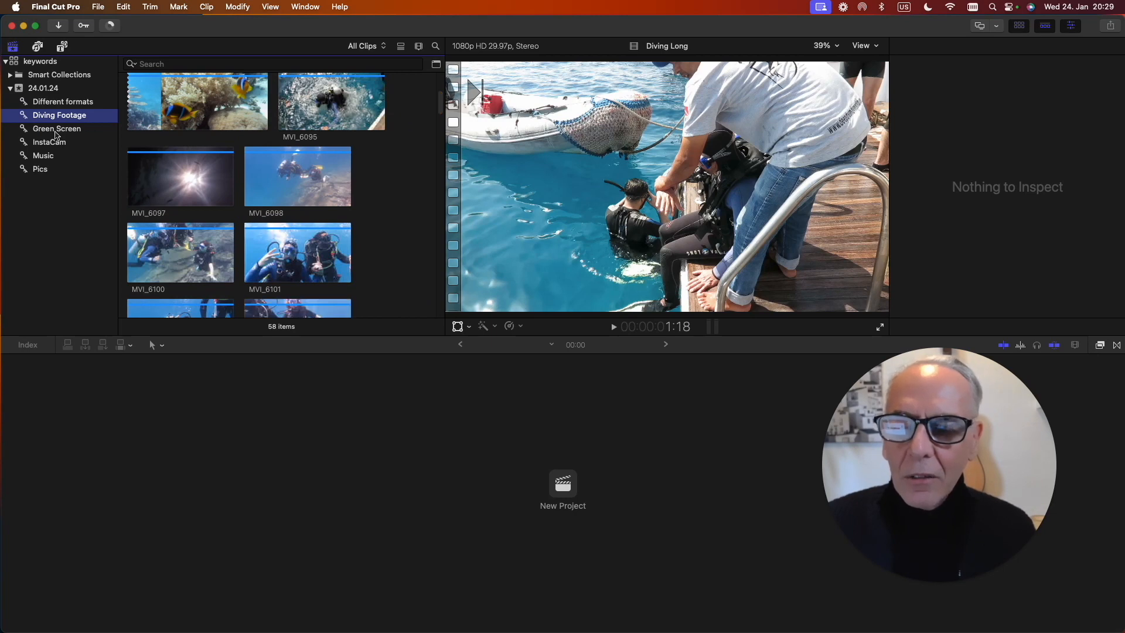
pyautogui.click(55, 132)
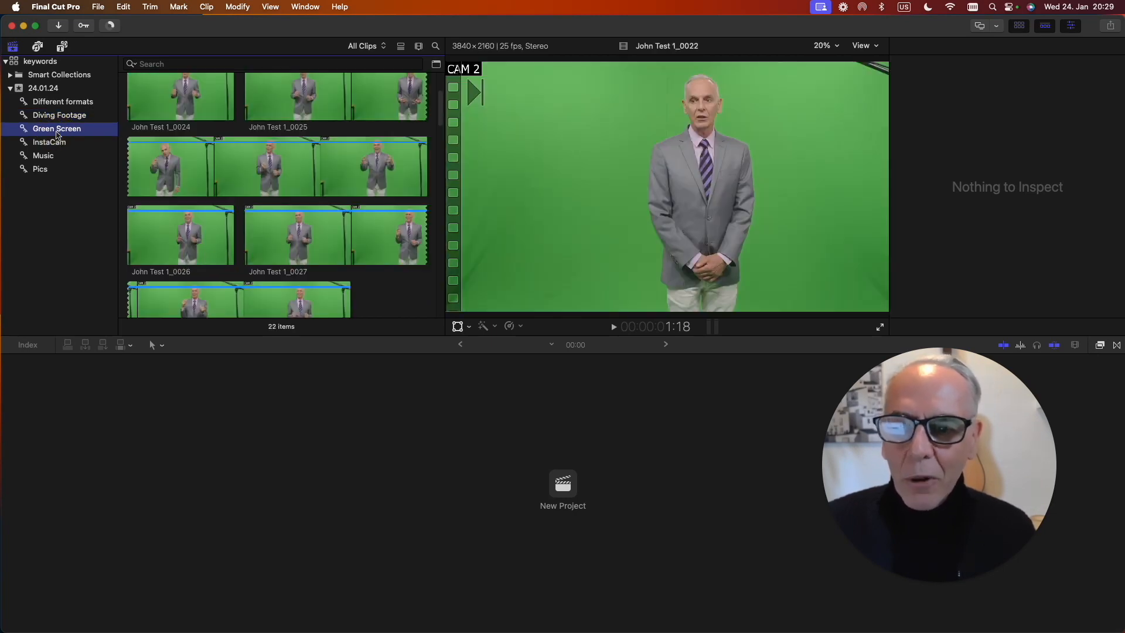
pyautogui.click(50, 144)
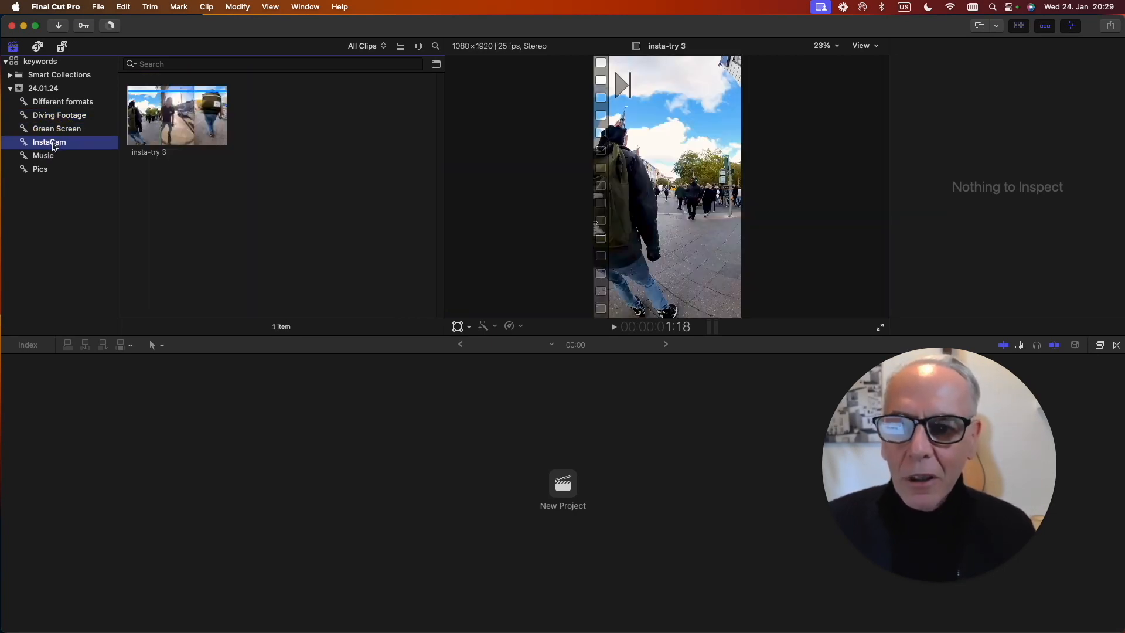
pyautogui.click(46, 157)
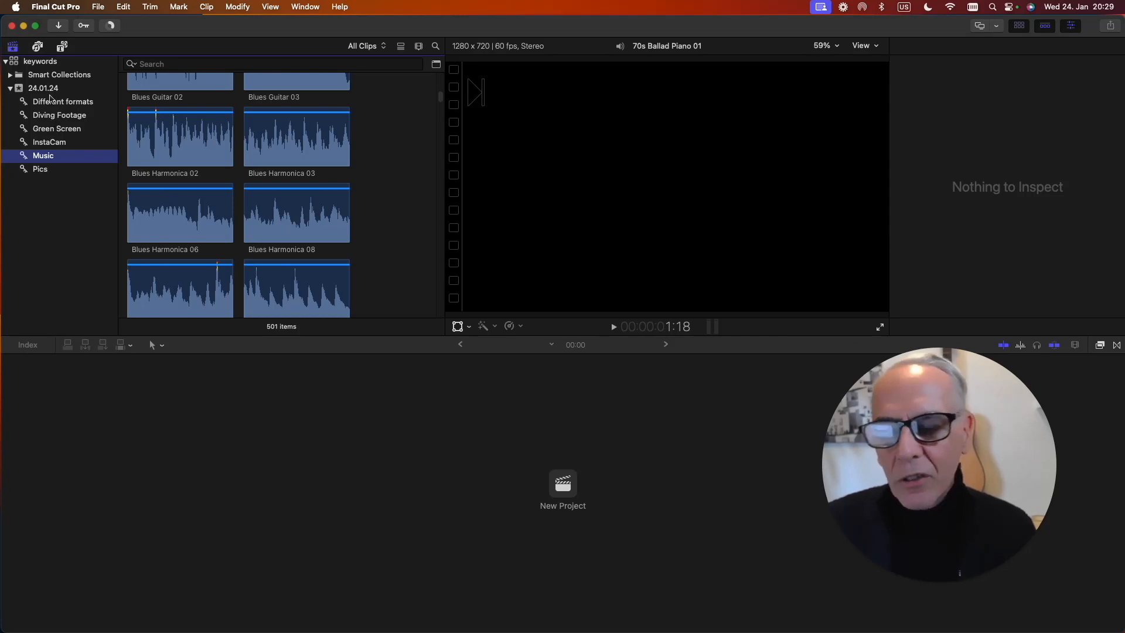
pyautogui.click(51, 105)
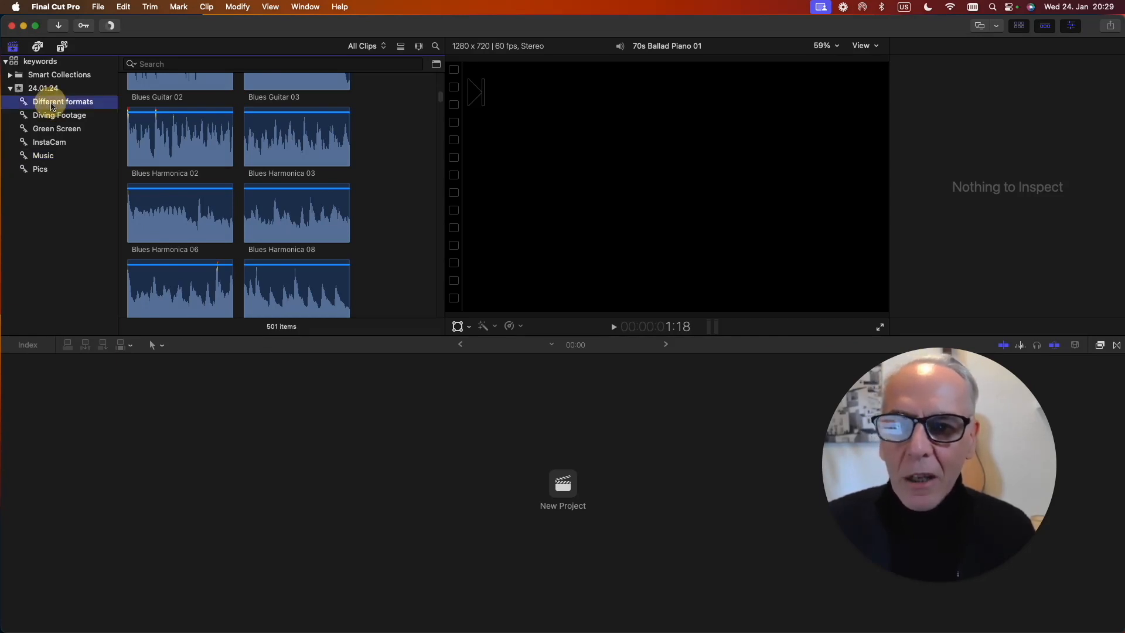
pyautogui.click(51, 116)
pyautogui.click(51, 128)
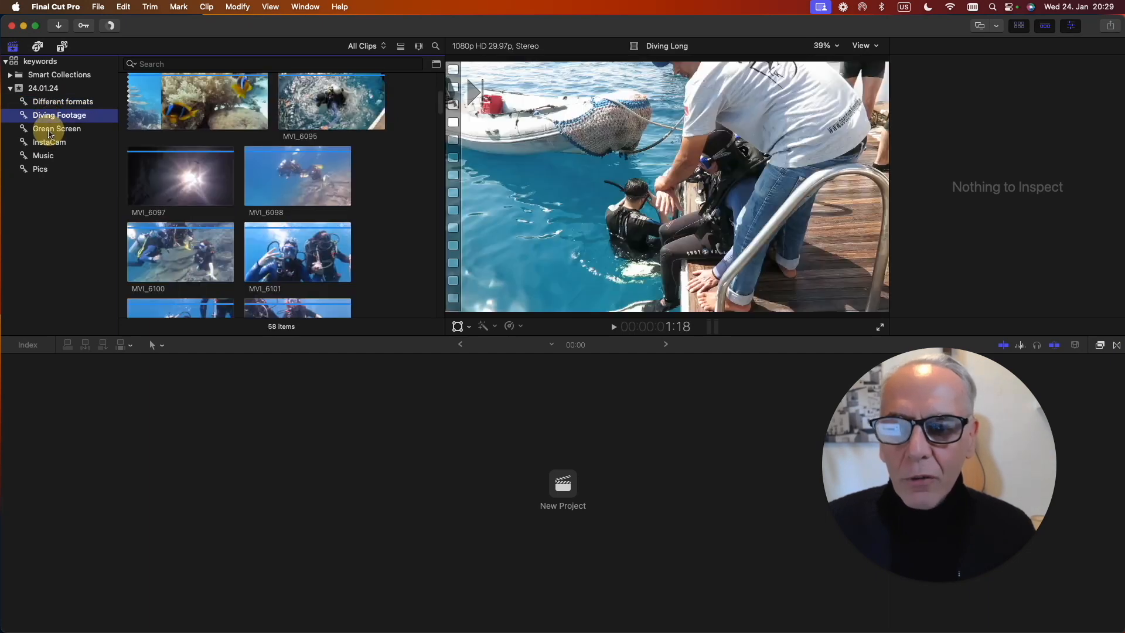
pyautogui.click(50, 143)
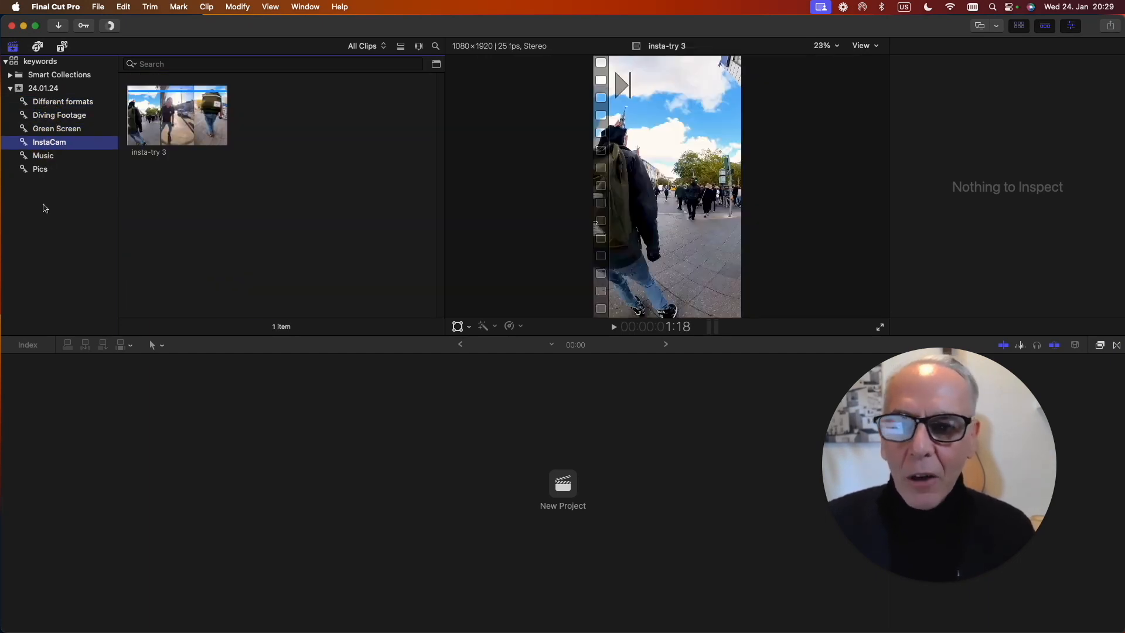
# Expand Smart Collections and examine the contents of All Video, Audio Only, Favorites, Projects and Stills.
pyautogui.click(10, 75)
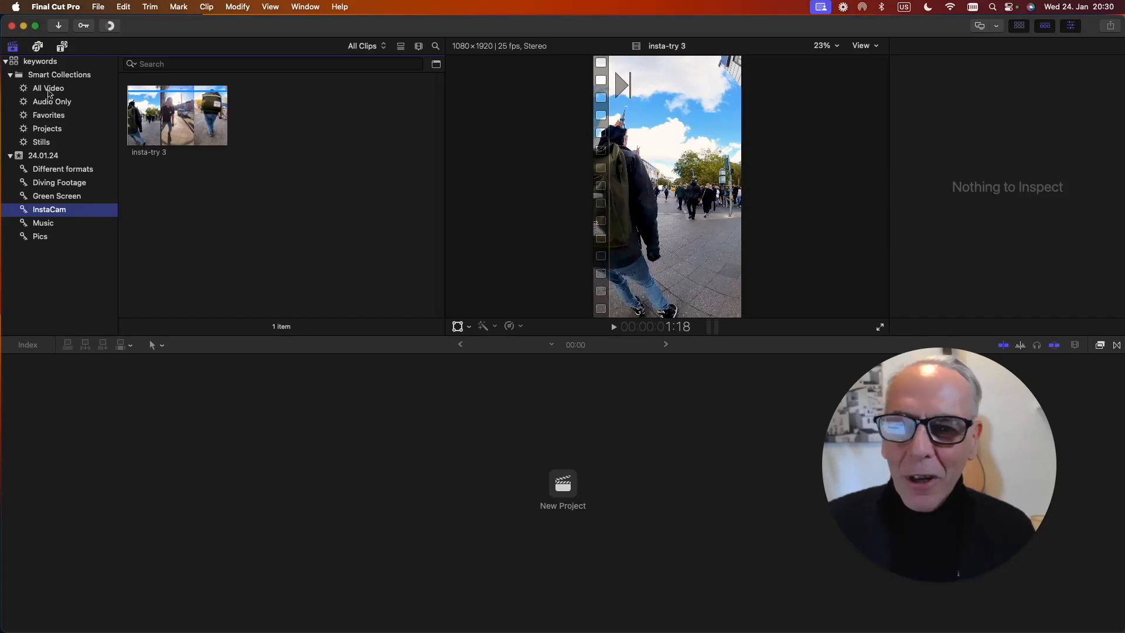
pyautogui.click(47, 90)
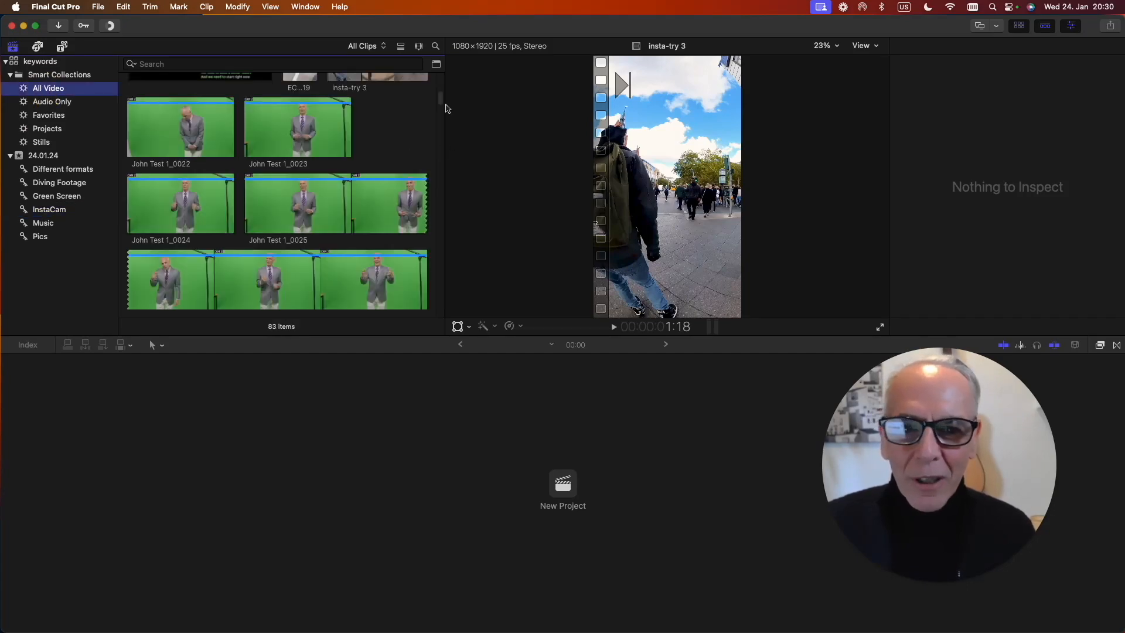
pyautogui.moveTo(441, 102); pyautogui.dragTo(390, 61)
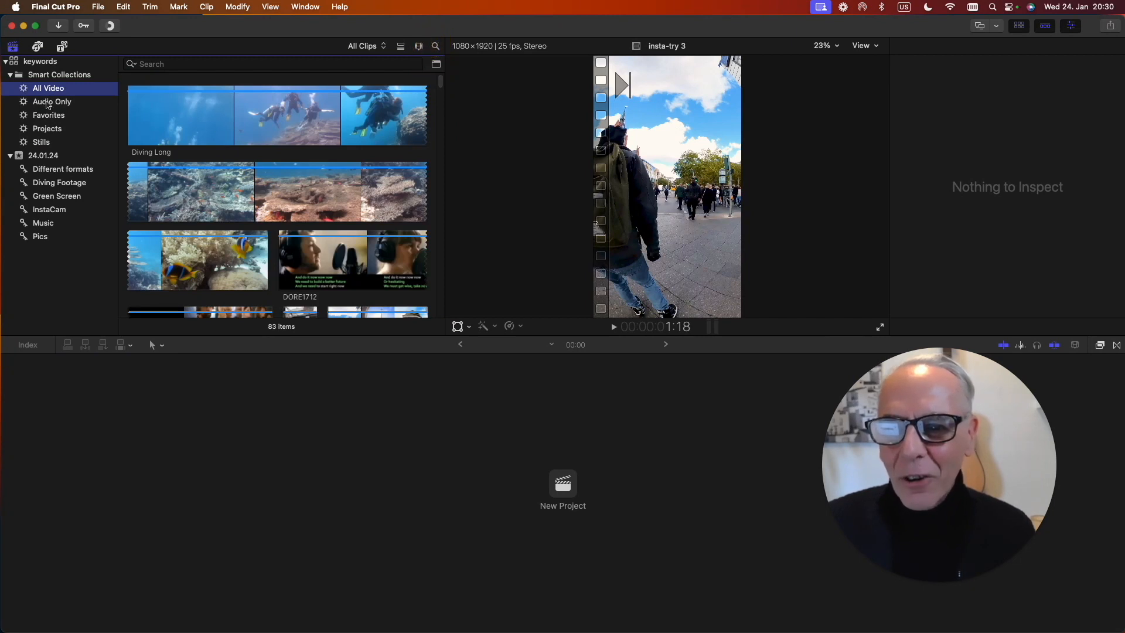
pyautogui.click(49, 103)
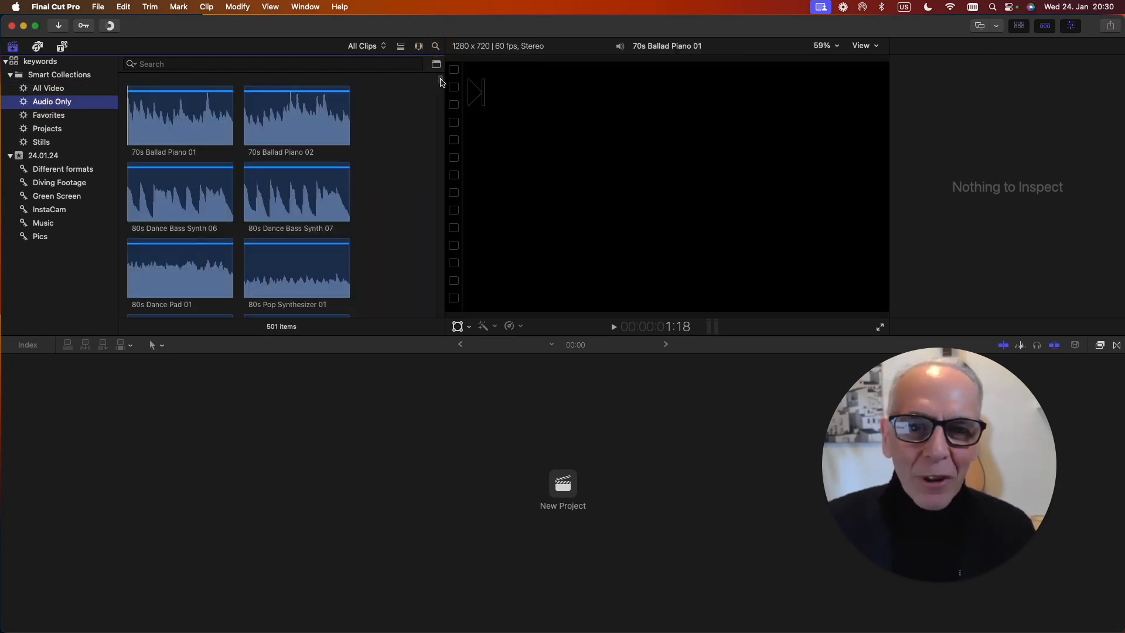
pyautogui.moveTo(441, 82); pyautogui.dragTo(425, 143)
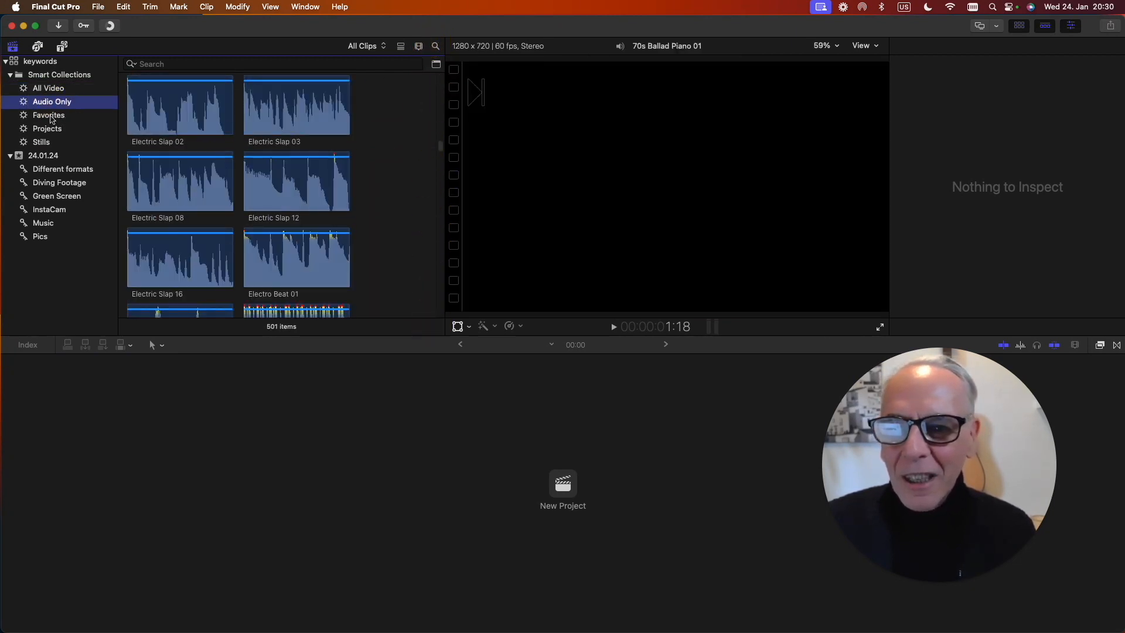
pyautogui.click(52, 117)
pyautogui.click(48, 131)
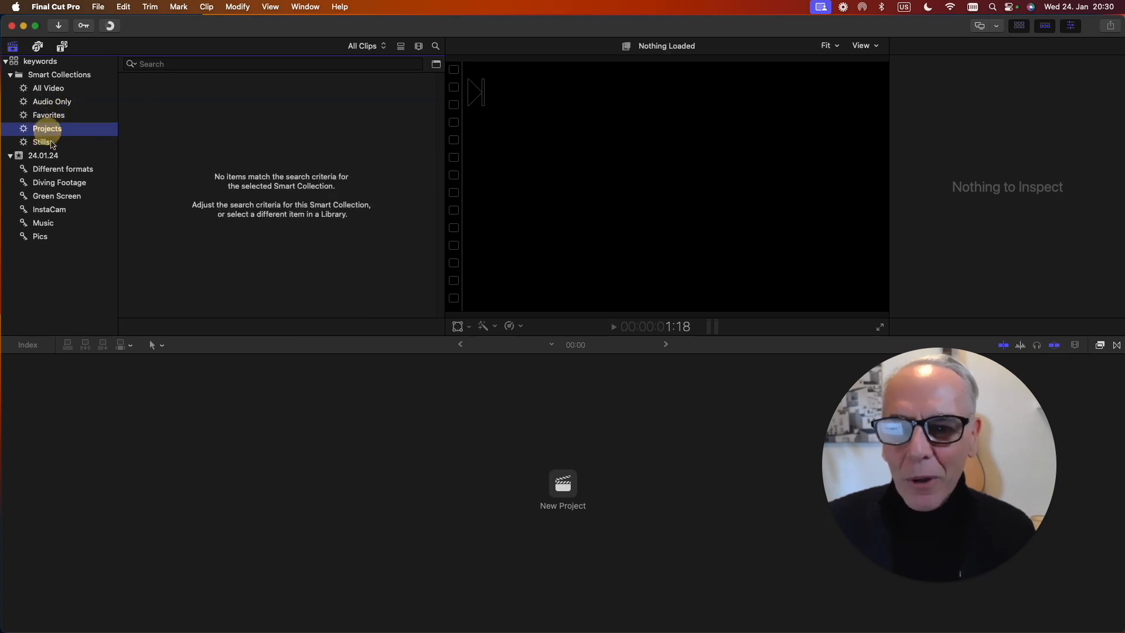
pyautogui.click(43, 143)
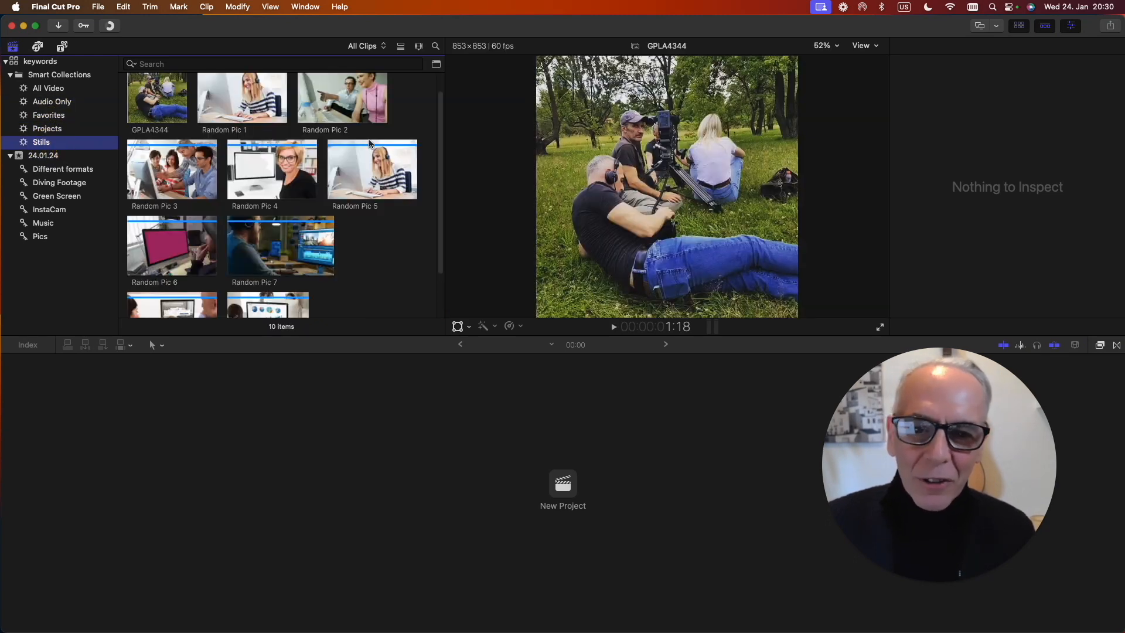
pyautogui.moveTo(442, 154)
pyautogui.mouseDown()
pyautogui.moveTo(439, 117)
pyautogui.moveTo(432, 168)
pyautogui.mouseUp()
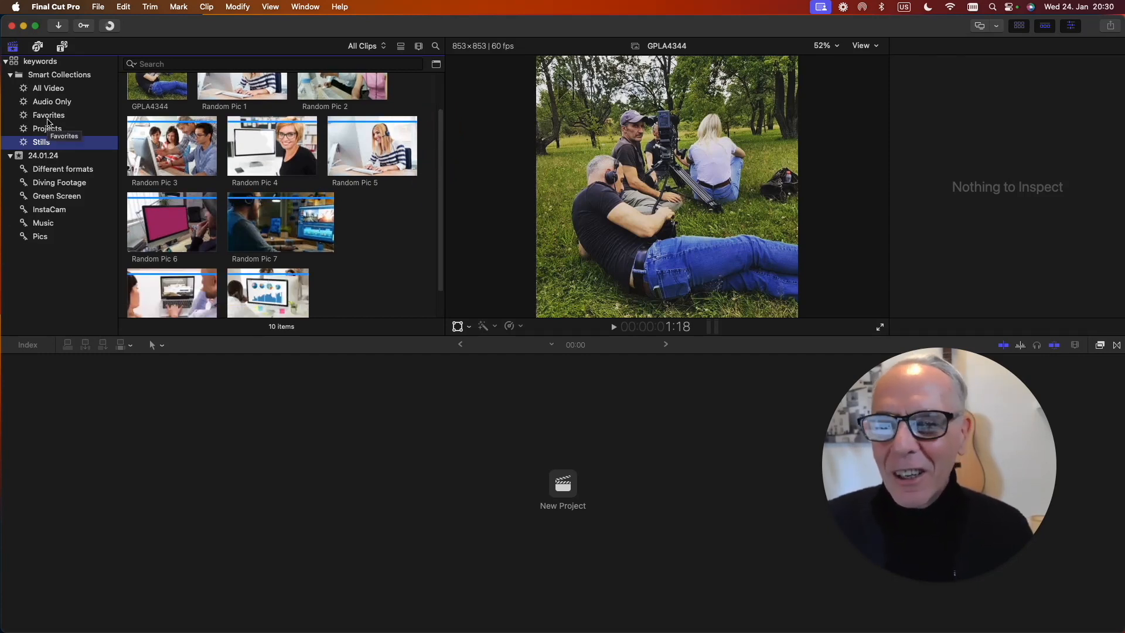
# Delete the Smart Collections folder from the keywords library.
pyautogui.click(48, 76)
pyautogui.rightClick(50, 78)
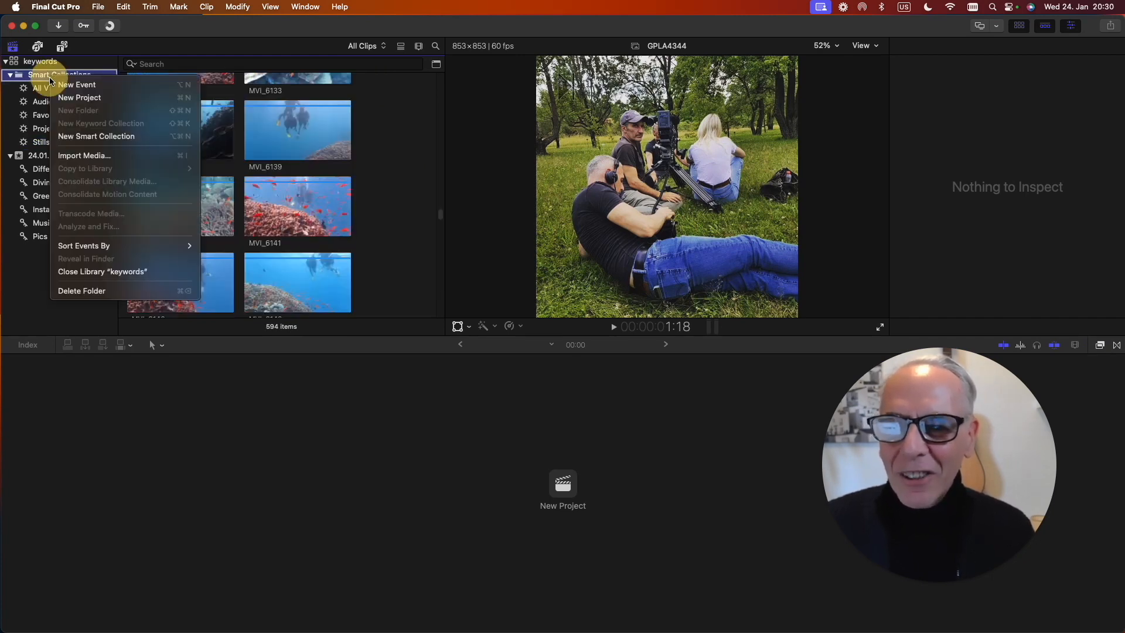
pyautogui.click(85, 291)
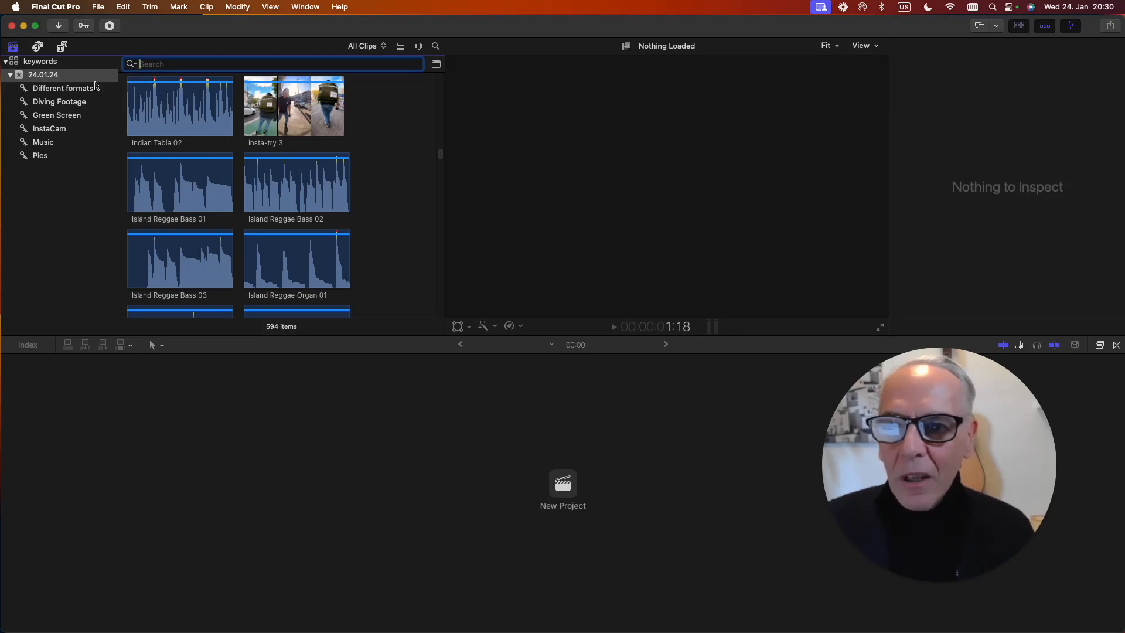
# Close the keywords library and open the Organizing library.
pyautogui.click(40, 63)
pyautogui.rightClick(40, 63)
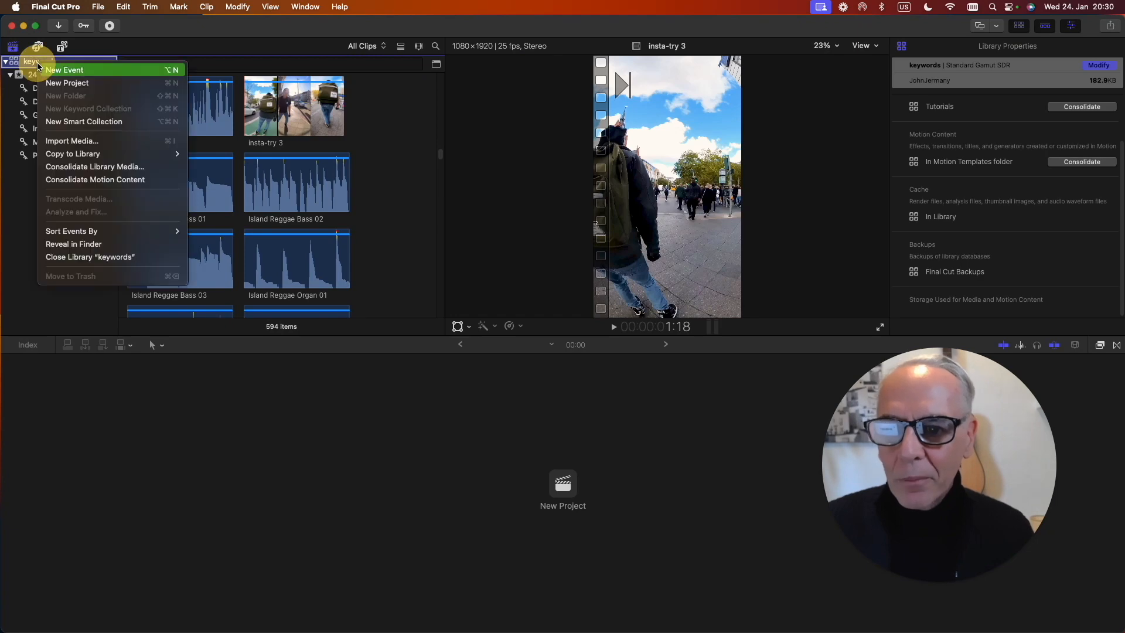
pyautogui.click(82, 256)
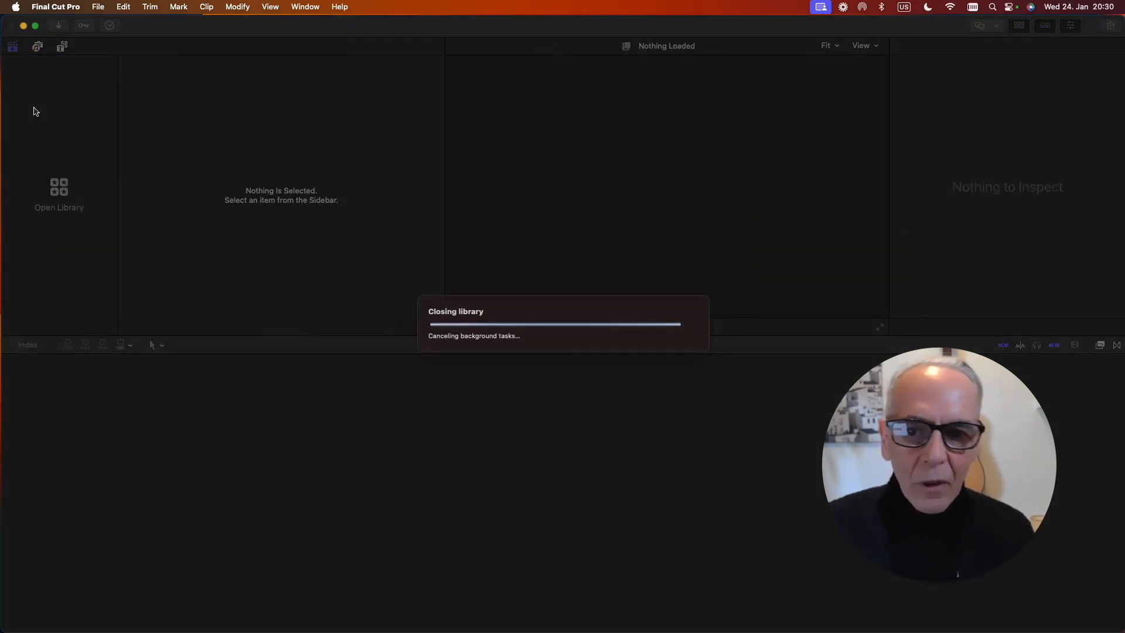
pyautogui.click(99, 7)
pyautogui.moveTo(107, 45)
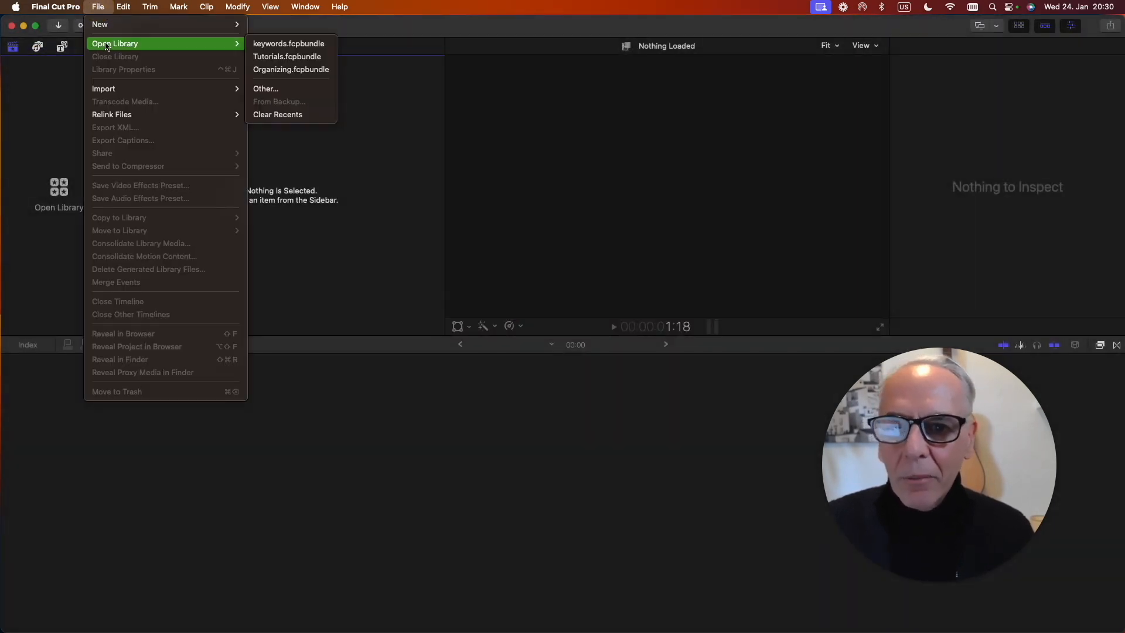
pyautogui.click(297, 69)
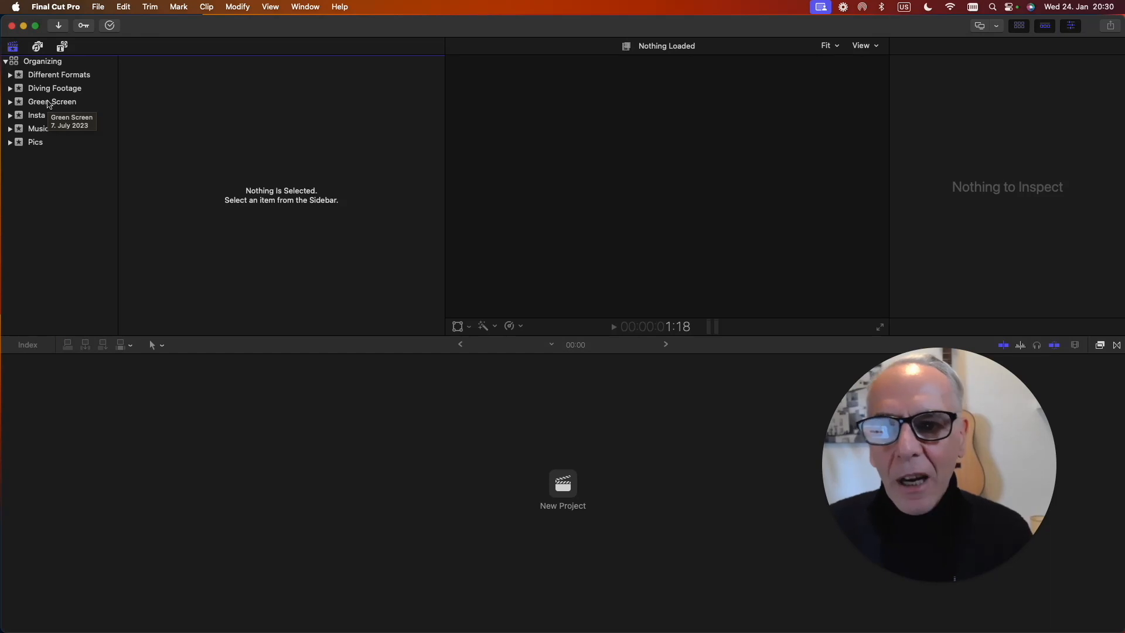
# Show the clips of the Diving Footage event and set the filmstrip duration per thumbnail to 5m.
pyautogui.click(10, 89)
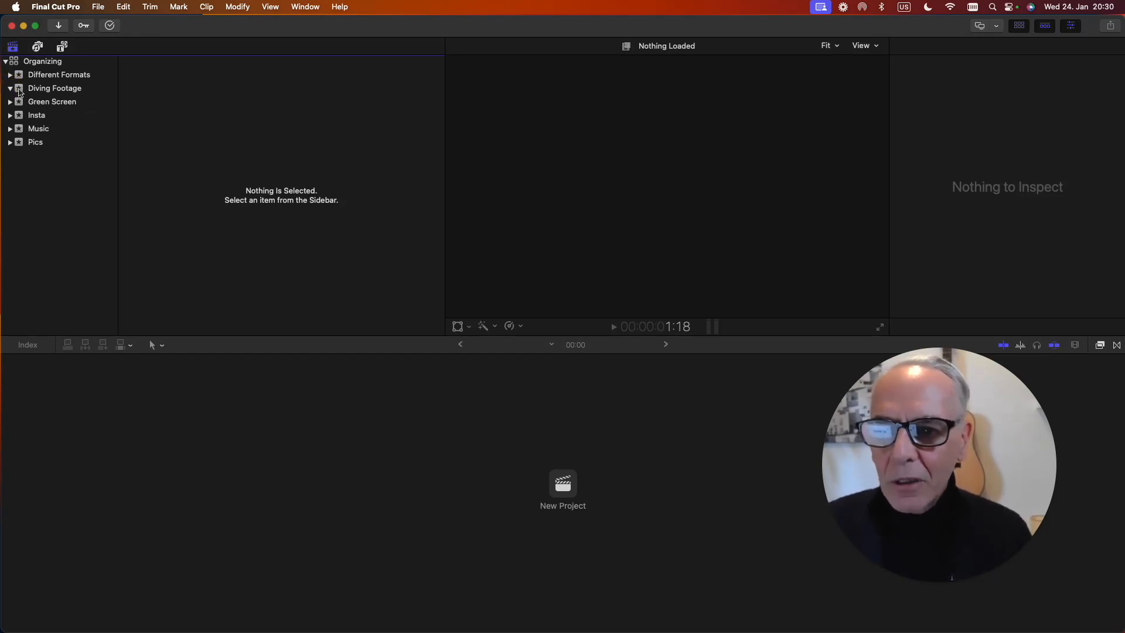
pyautogui.click(20, 89)
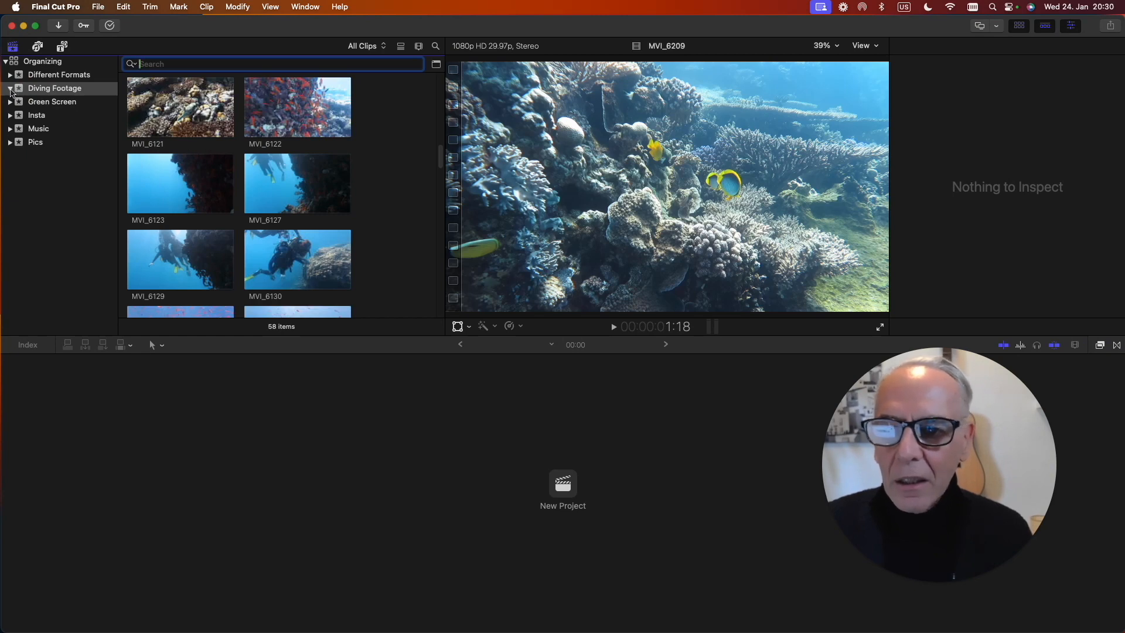
pyautogui.click(10, 89)
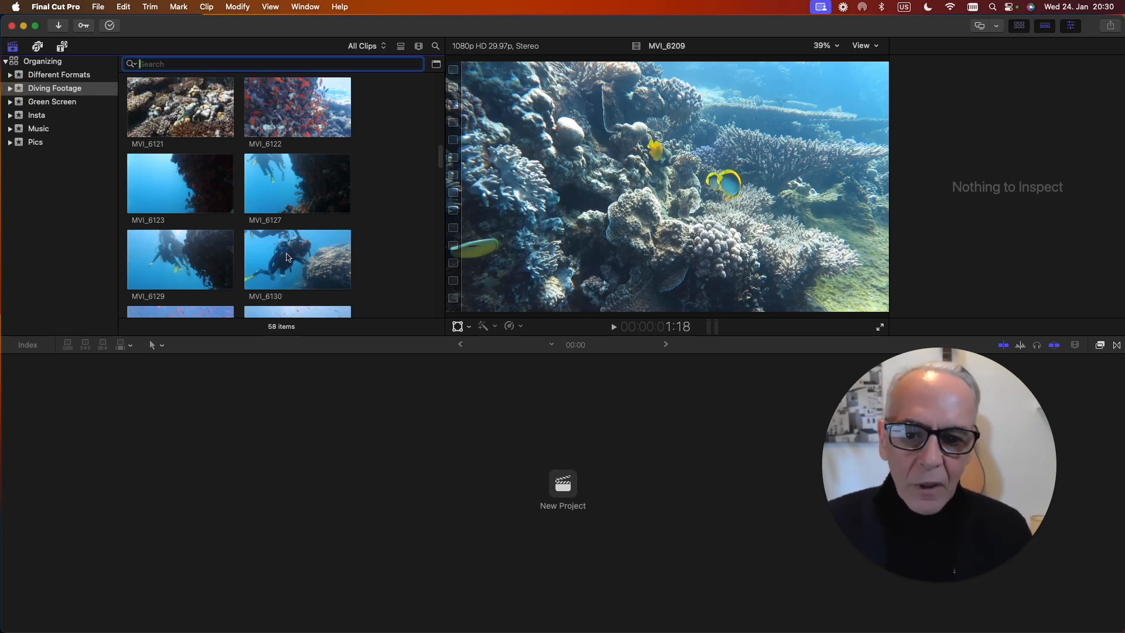
pyautogui.scroll(5, 286, 214)
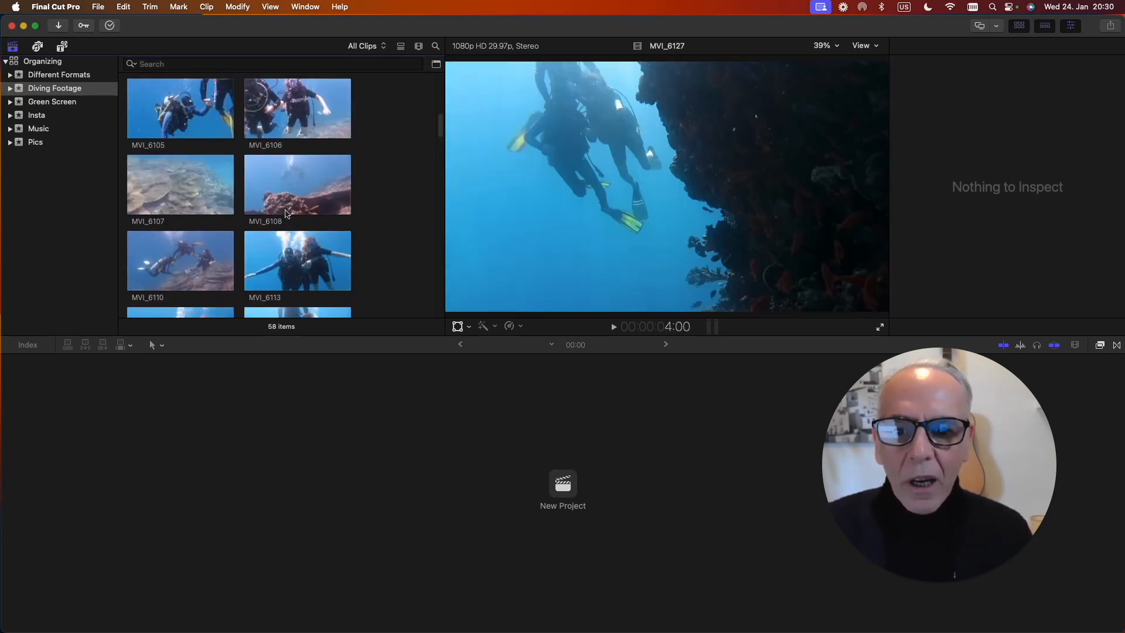
pyautogui.scroll(3, 286, 213)
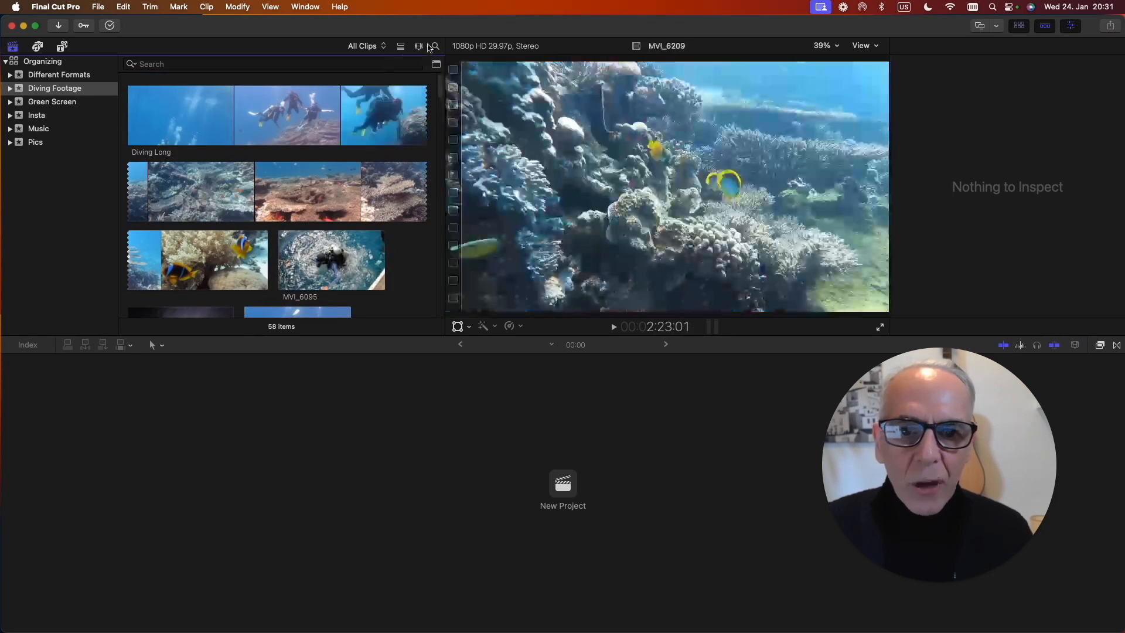
pyautogui.click(418, 46)
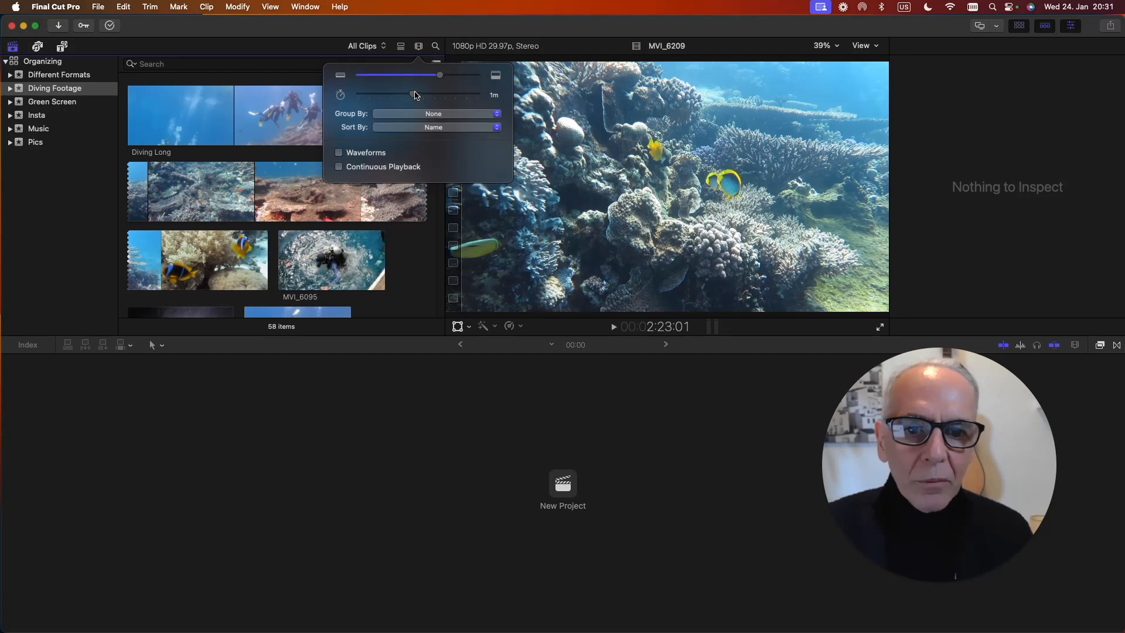
pyautogui.moveTo(414, 95); pyautogui.dragTo(389, 94)
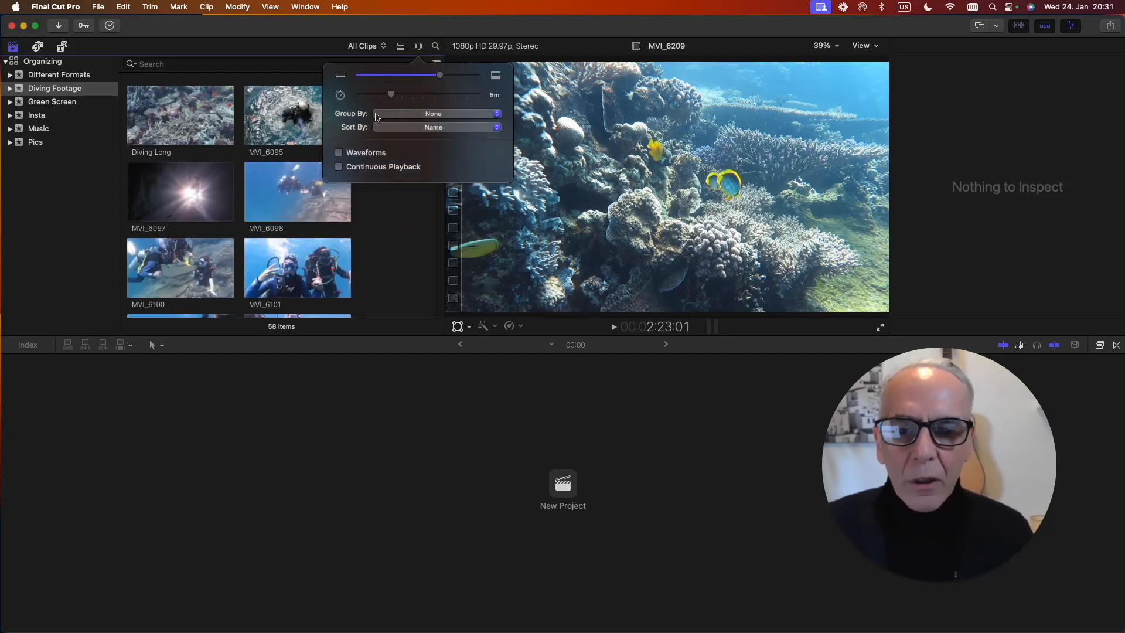
pyautogui.click(406, 250)
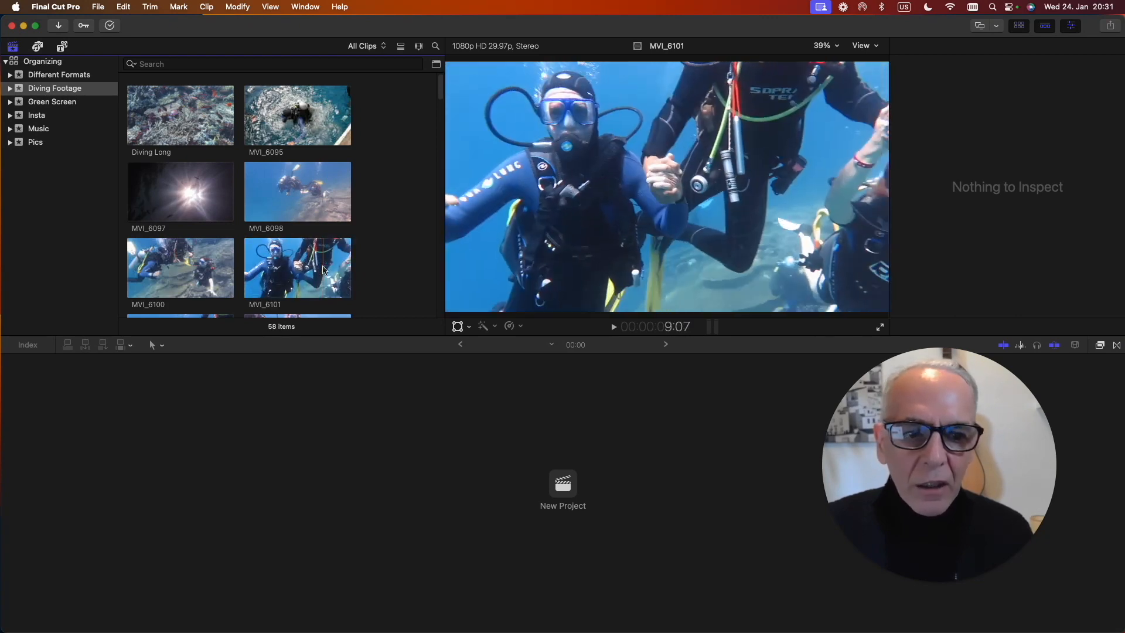
# Assign the keyword "diving" to clips MVI_6100 and MVI_6101 together.
pyautogui.click(304, 269)
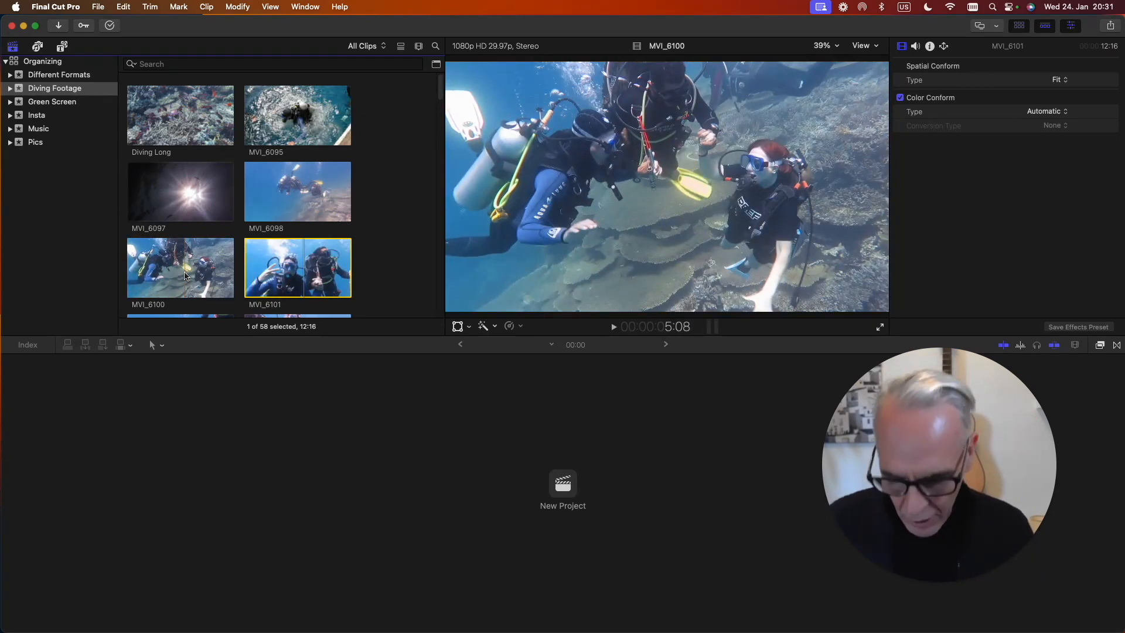
pyautogui.keyDown('super'); pyautogui.click(193, 275); pyautogui.keyUp('super')
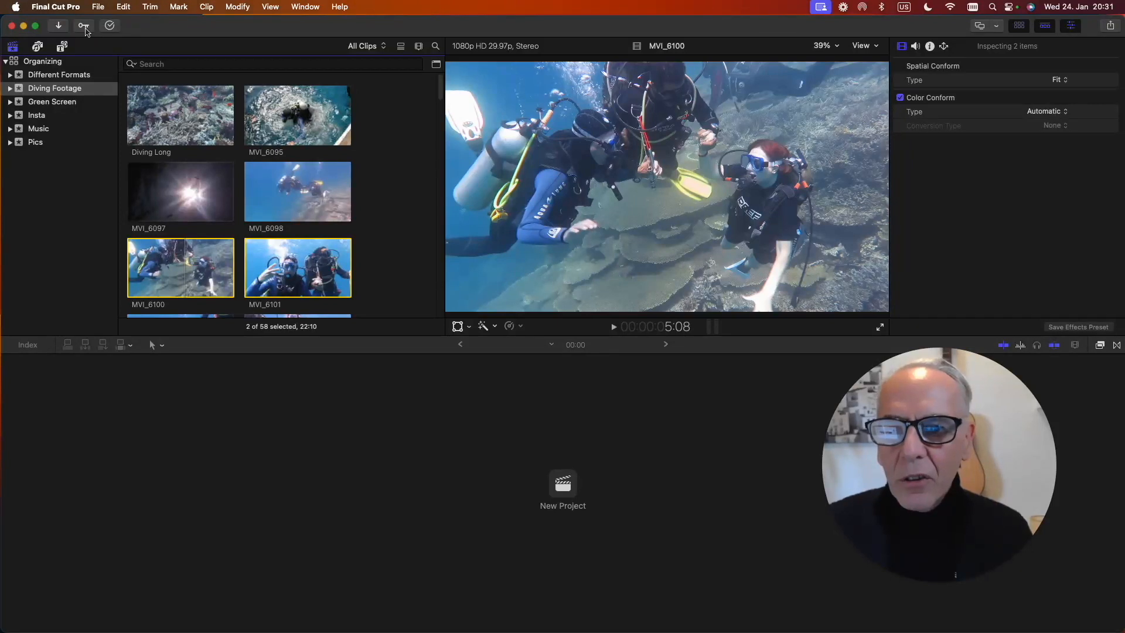
pyautogui.click(84, 27)
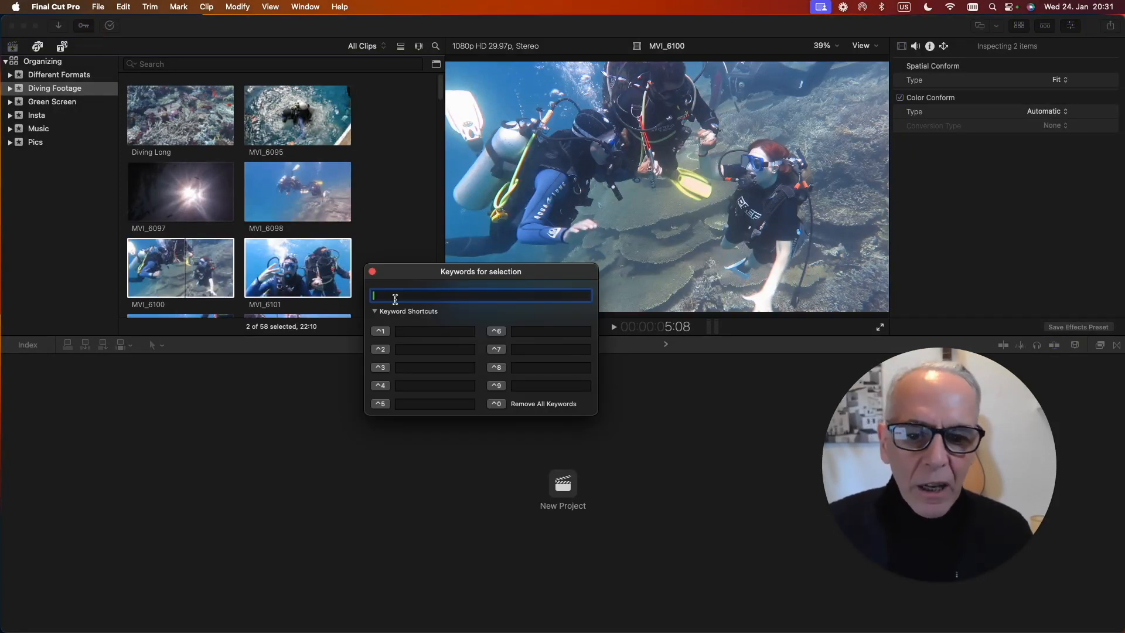
pyautogui.write('d')
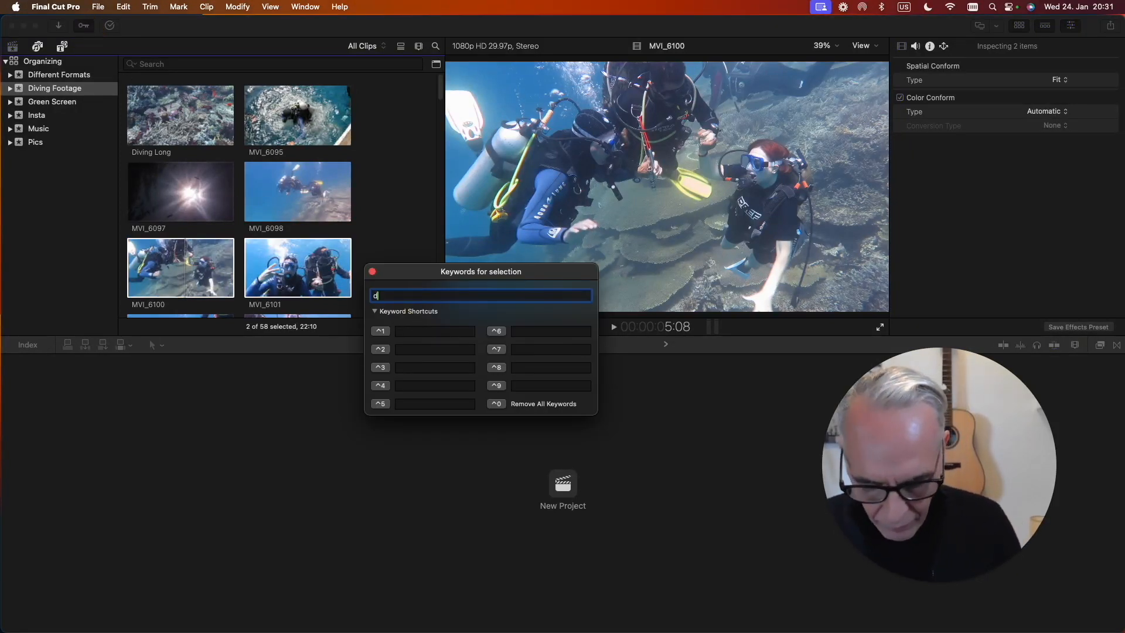
pyautogui.write('iving')
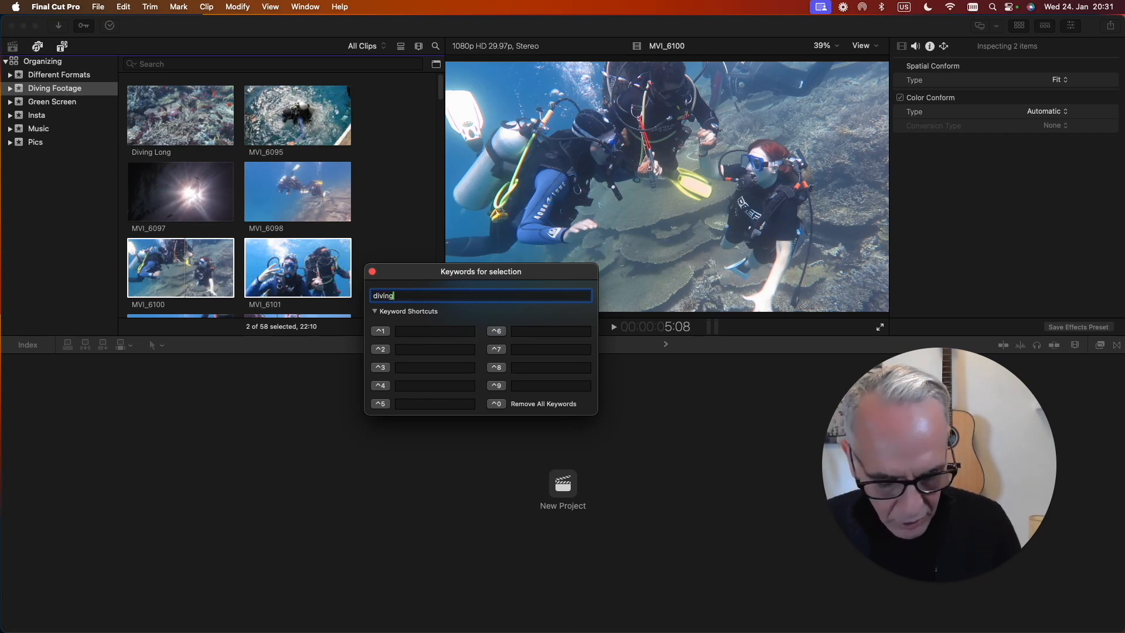
pyautogui.press('Return')
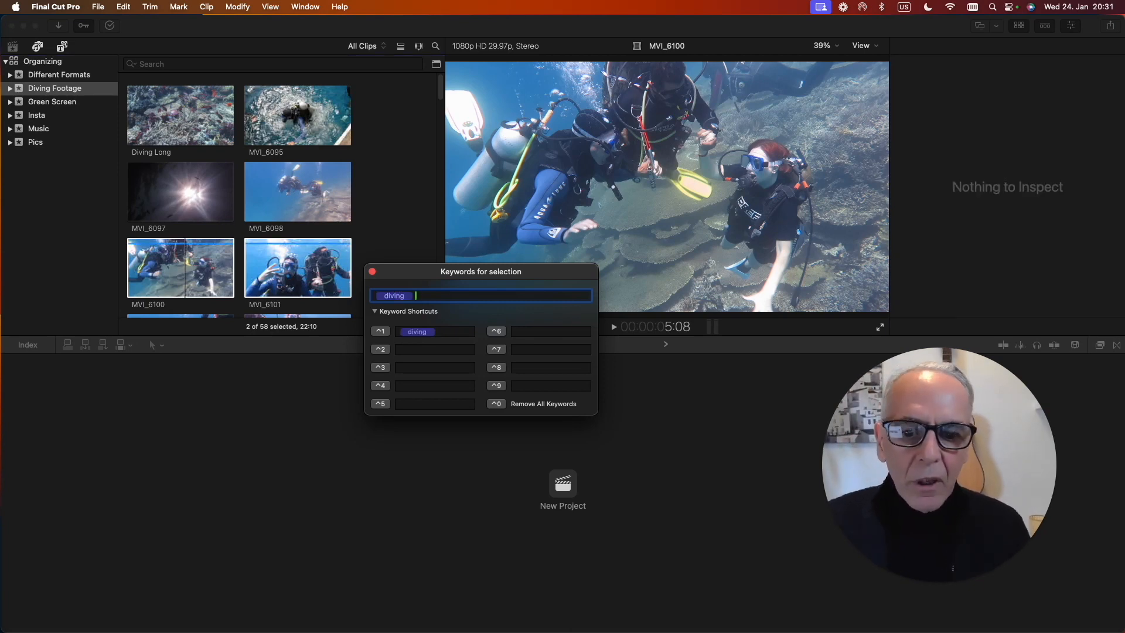
pyautogui.click(190, 247)
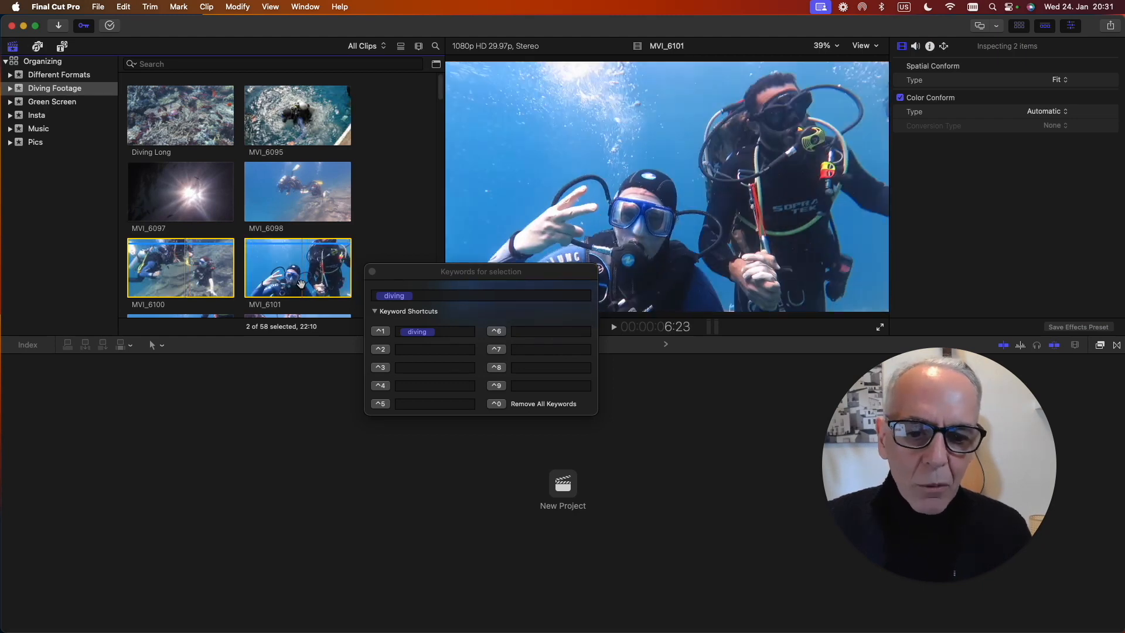
# Expand the Diving Footage event and check the clips in its diving keyword collection.
pyautogui.click(10, 89)
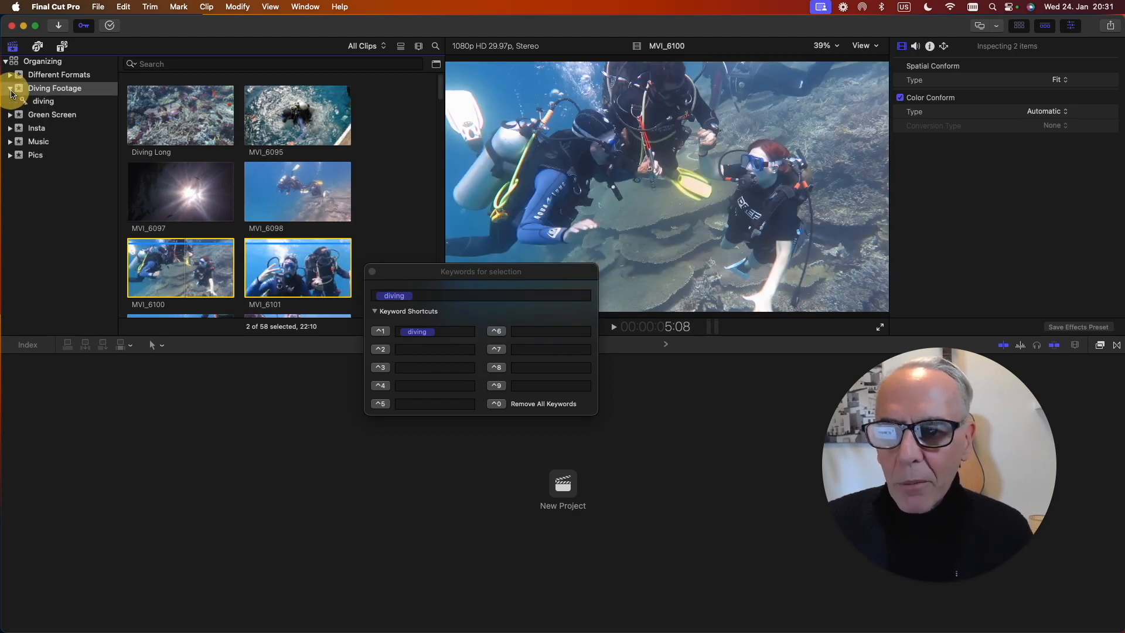
pyautogui.click(43, 102)
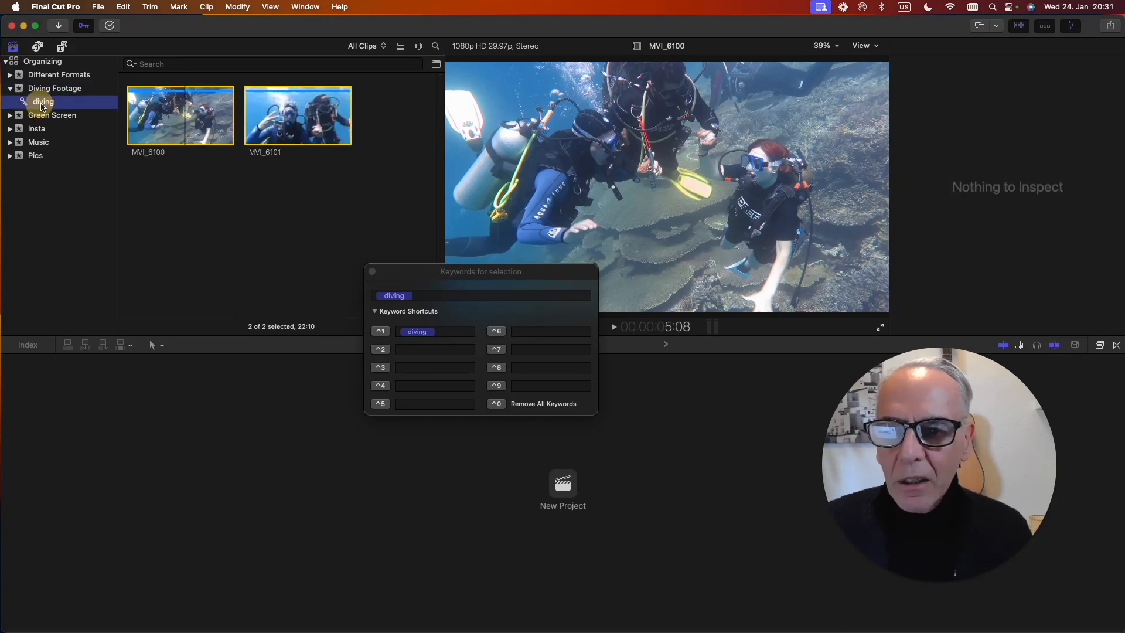
pyautogui.click(167, 126)
pyautogui.click(57, 91)
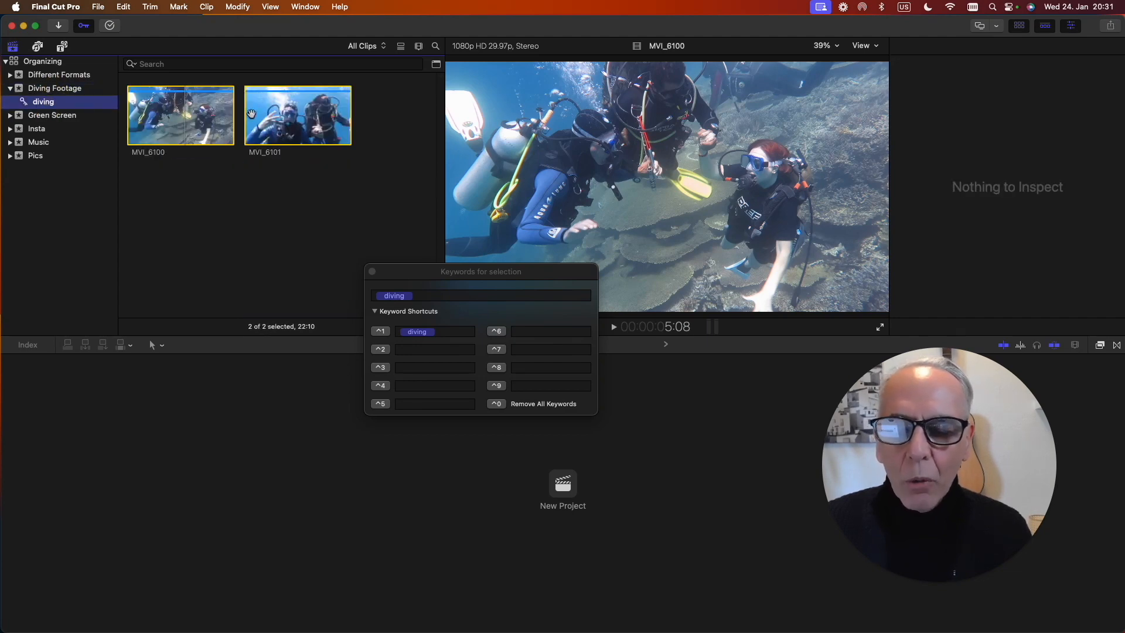
pyautogui.click(276, 124)
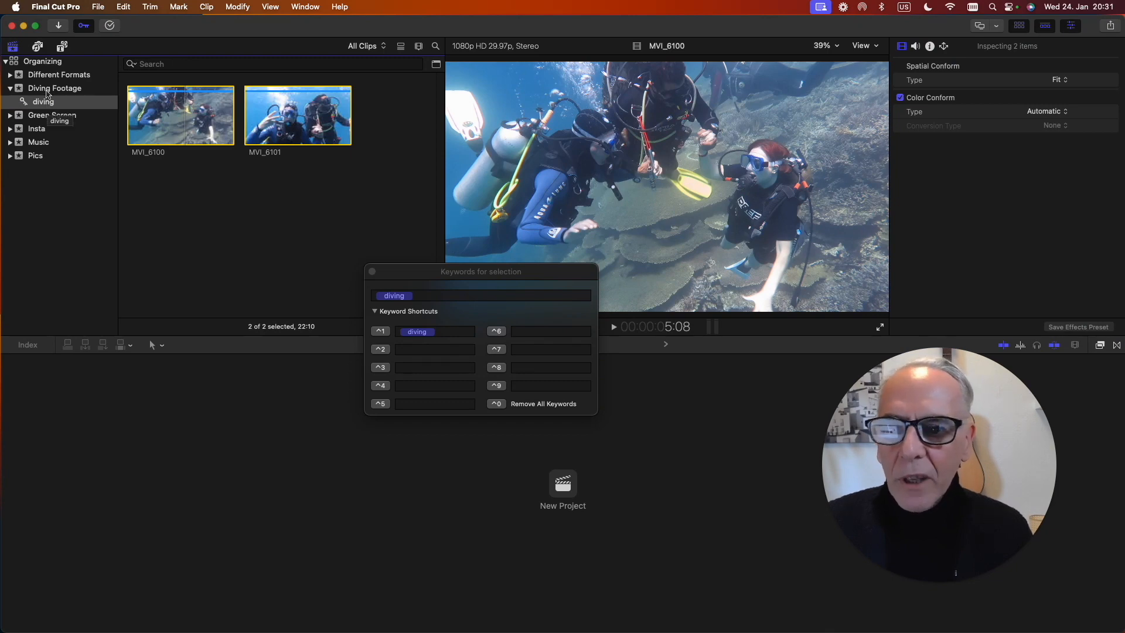
# Add clip MVI_6113 from the Diving Footage event to the diving keyword collection and check the collection's clips.
pyautogui.click(49, 89)
pyautogui.scroll(-10, 256, 188)
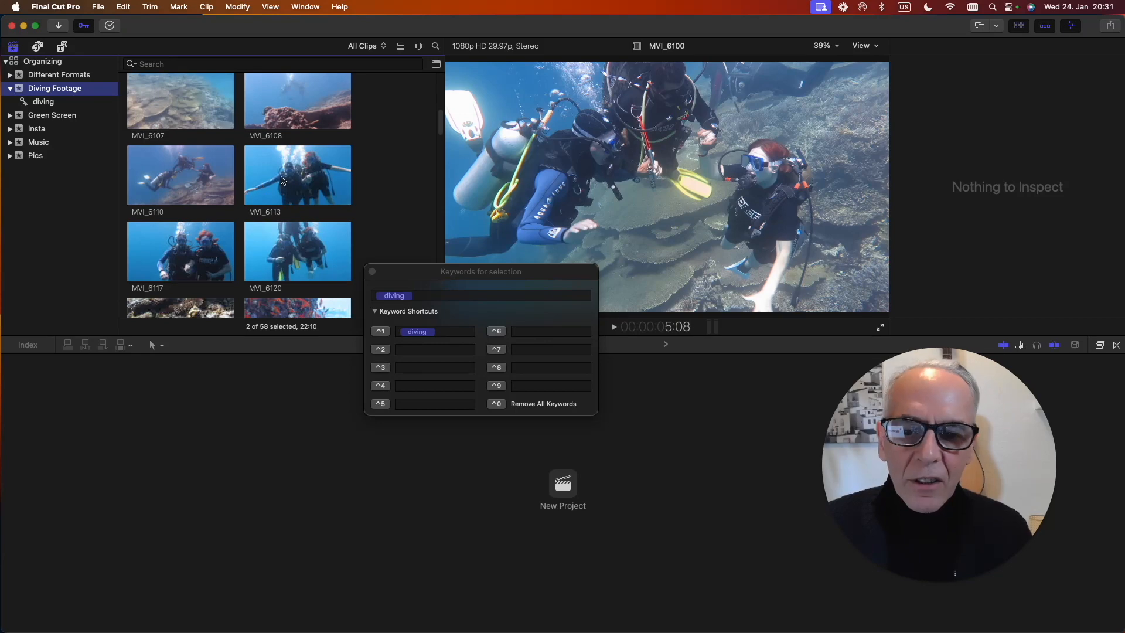
pyautogui.click(295, 182)
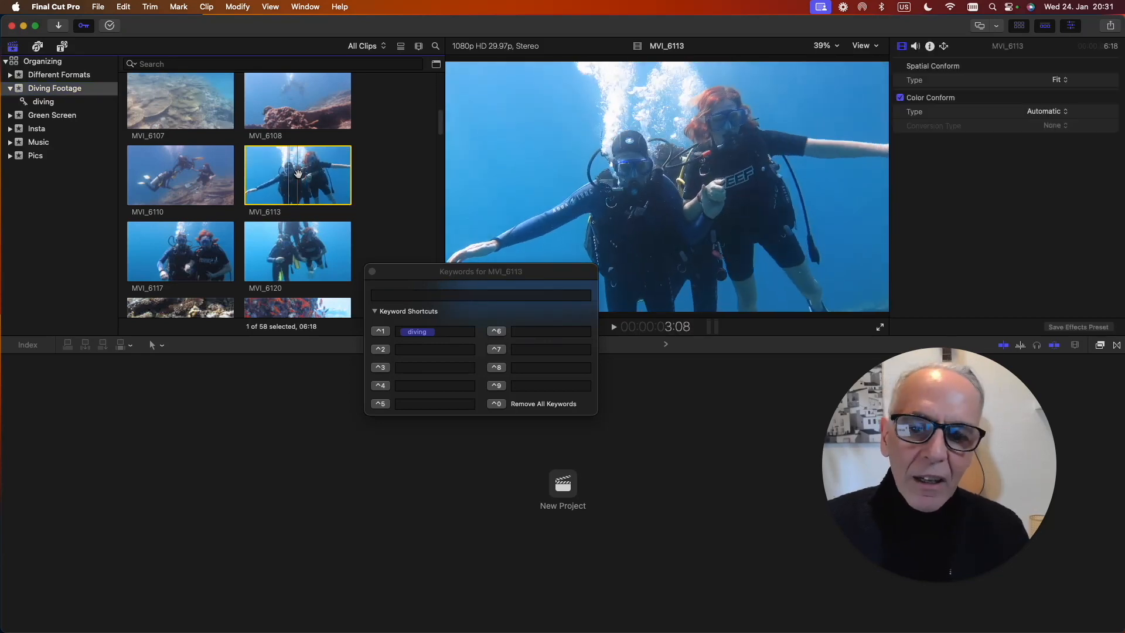
pyautogui.moveTo(255, 176); pyautogui.dragTo(46, 105)
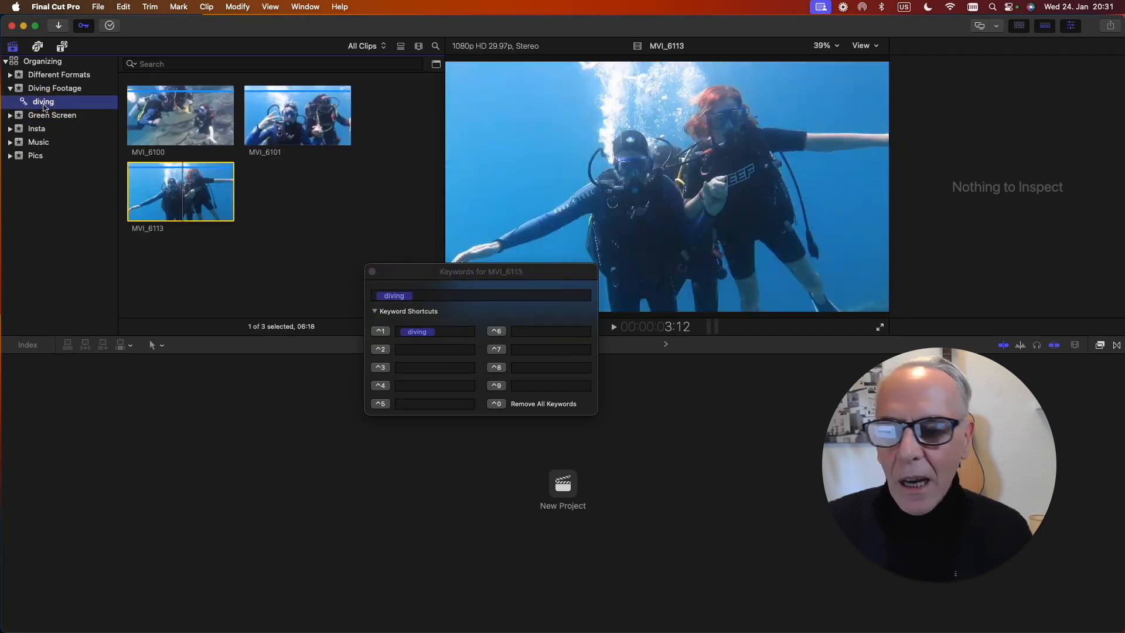
pyautogui.click(55, 88)
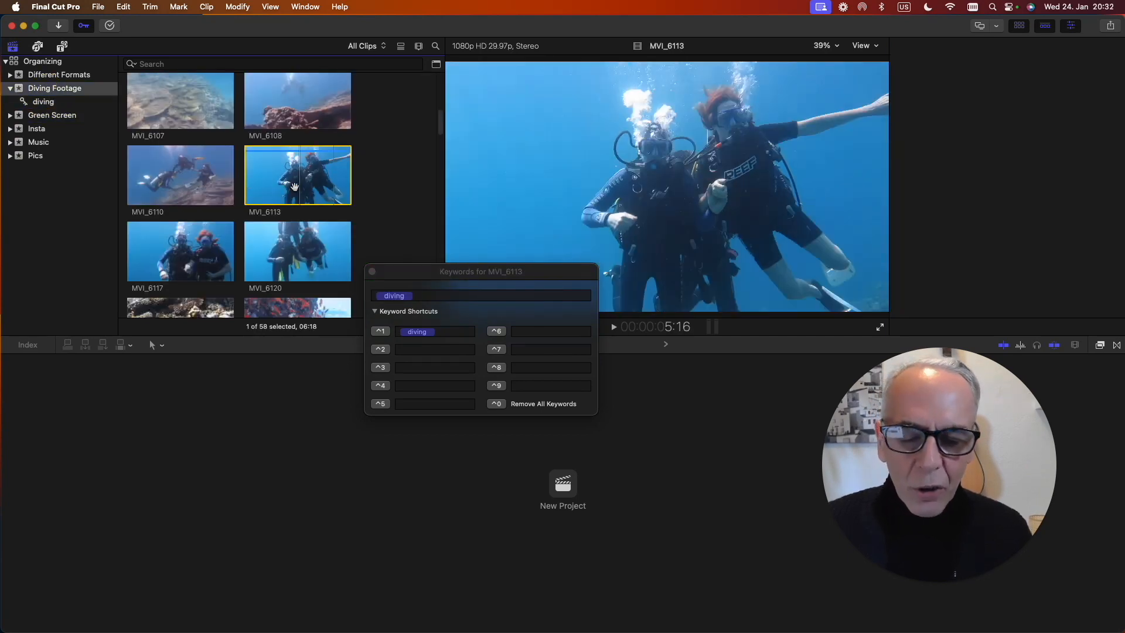
pyautogui.click(45, 102)
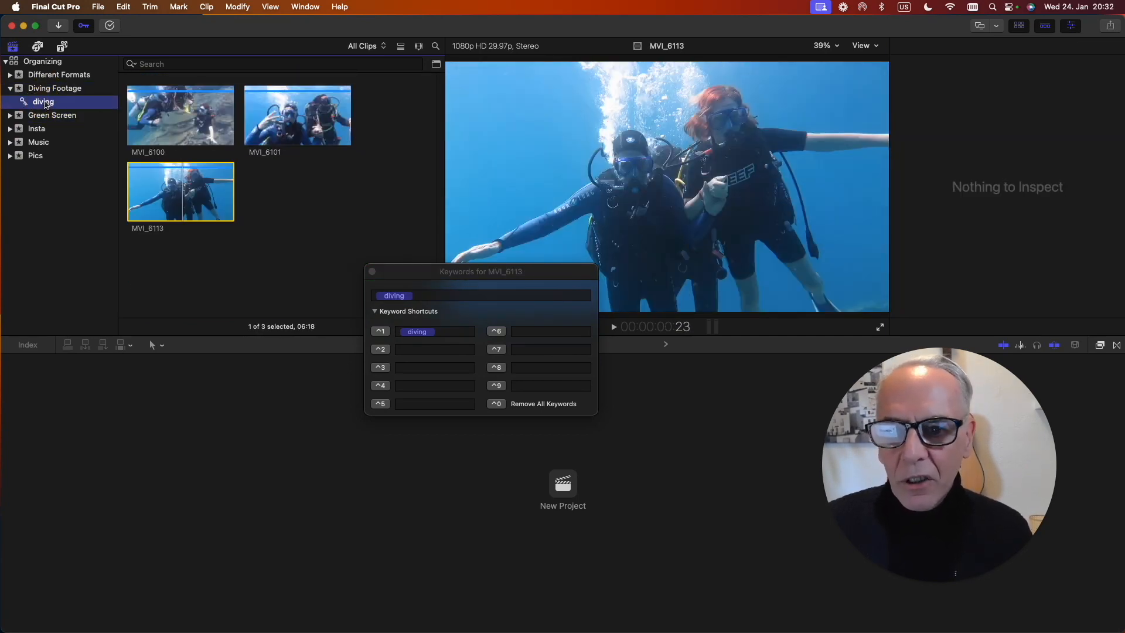
# Assign the keyword "fish" to clip MVI_6121 in the Diving Footage event.
pyautogui.click(54, 89)
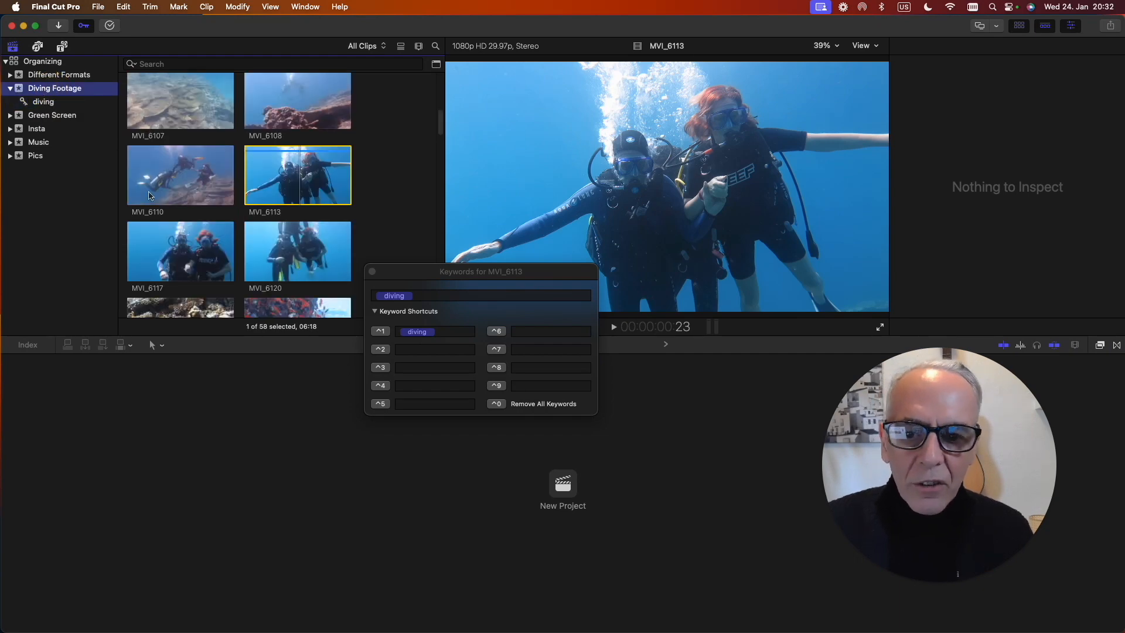
pyautogui.scroll(-5, 176, 193)
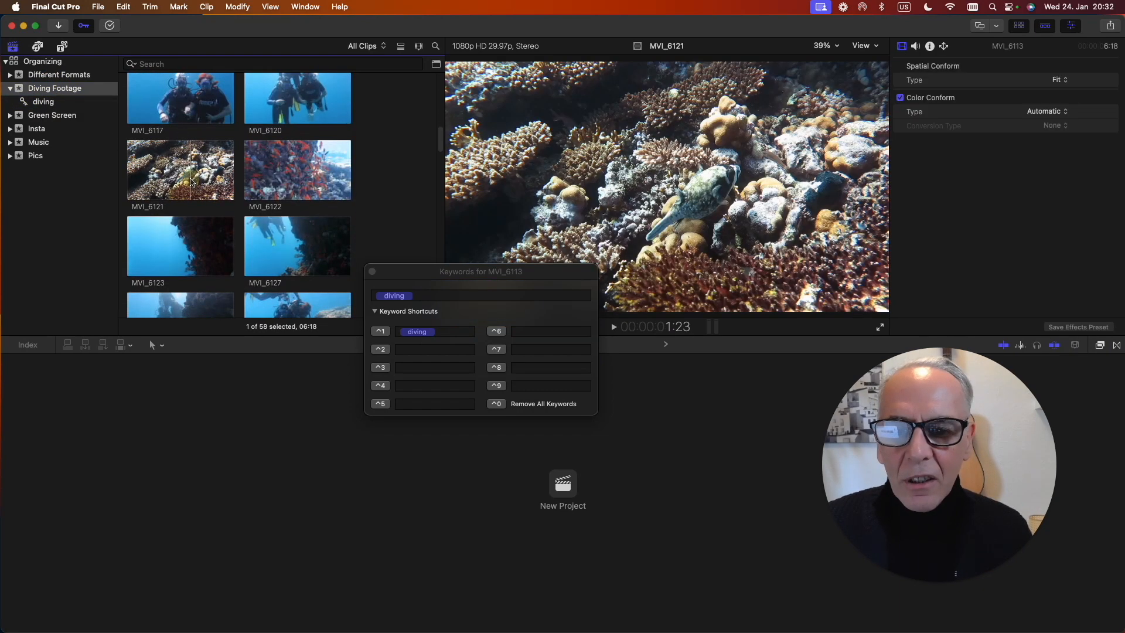
pyautogui.click(192, 182)
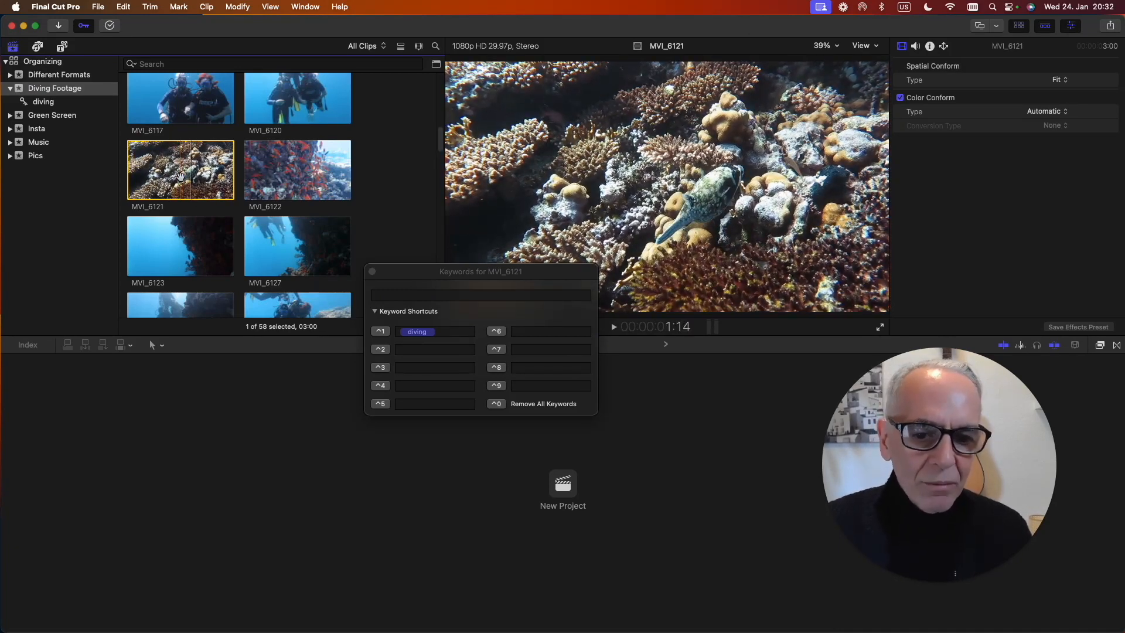
pyautogui.click(407, 297)
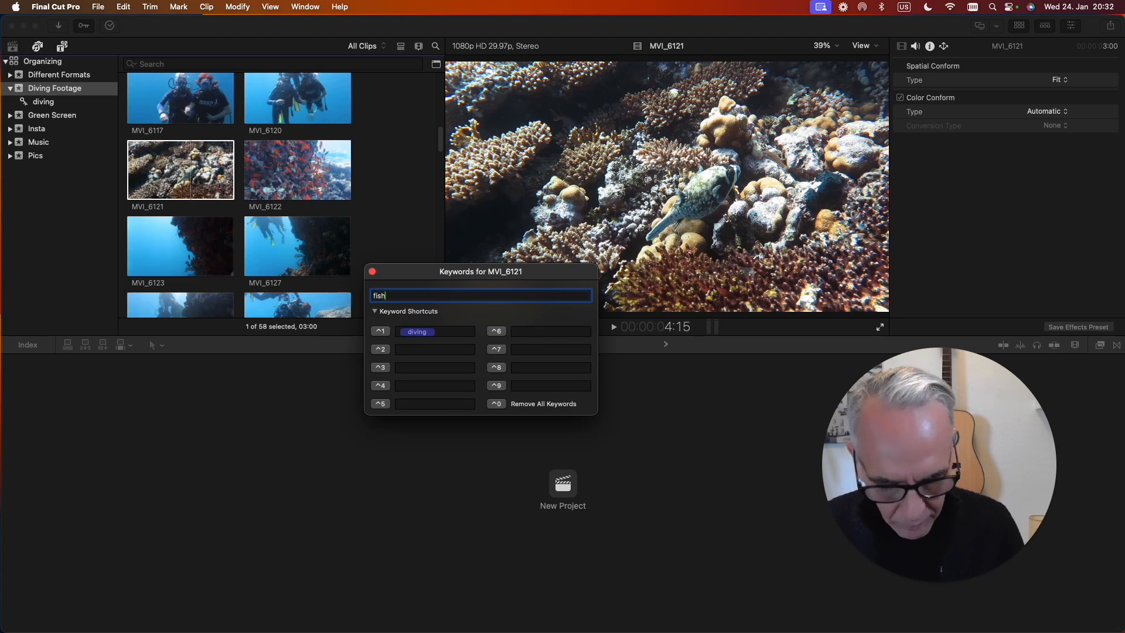
pyautogui.write('fish')
pyautogui.press('Return')
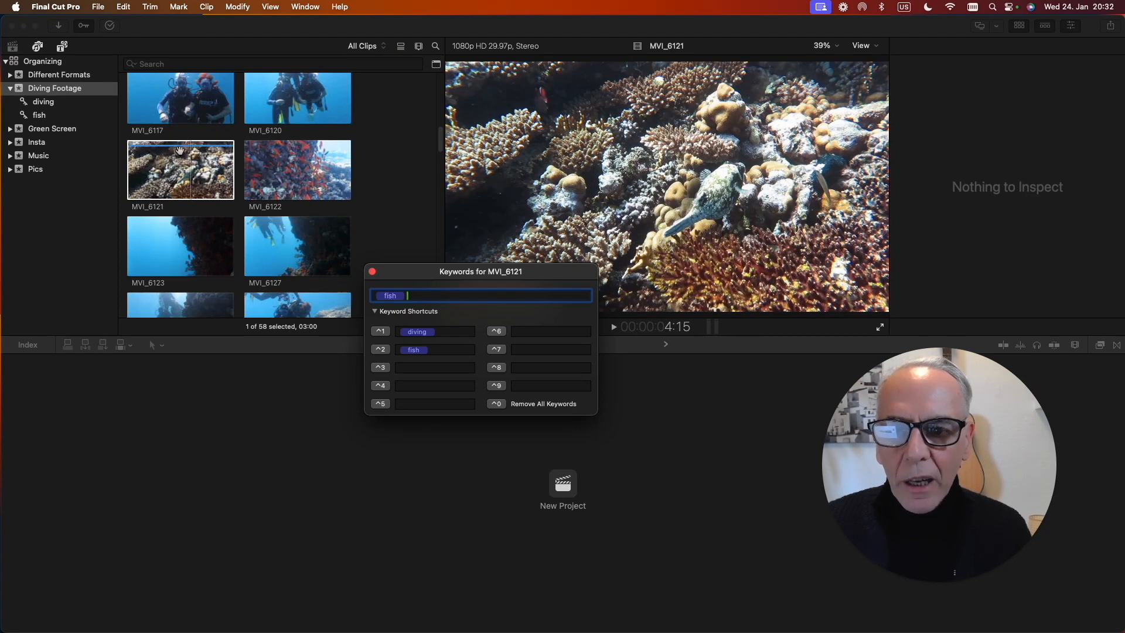
pyautogui.click(158, 153)
# Review the fish and diving keyword collections, and return to all clips of the Diving Footage event.
pyautogui.click(40, 115)
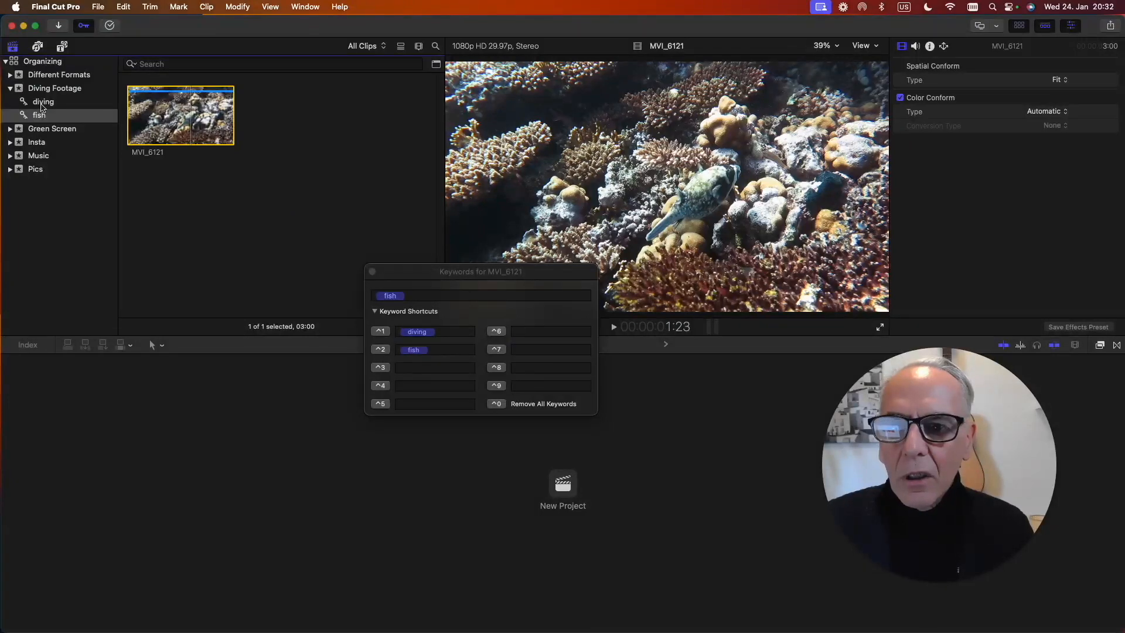
pyautogui.click(42, 103)
pyautogui.click(55, 88)
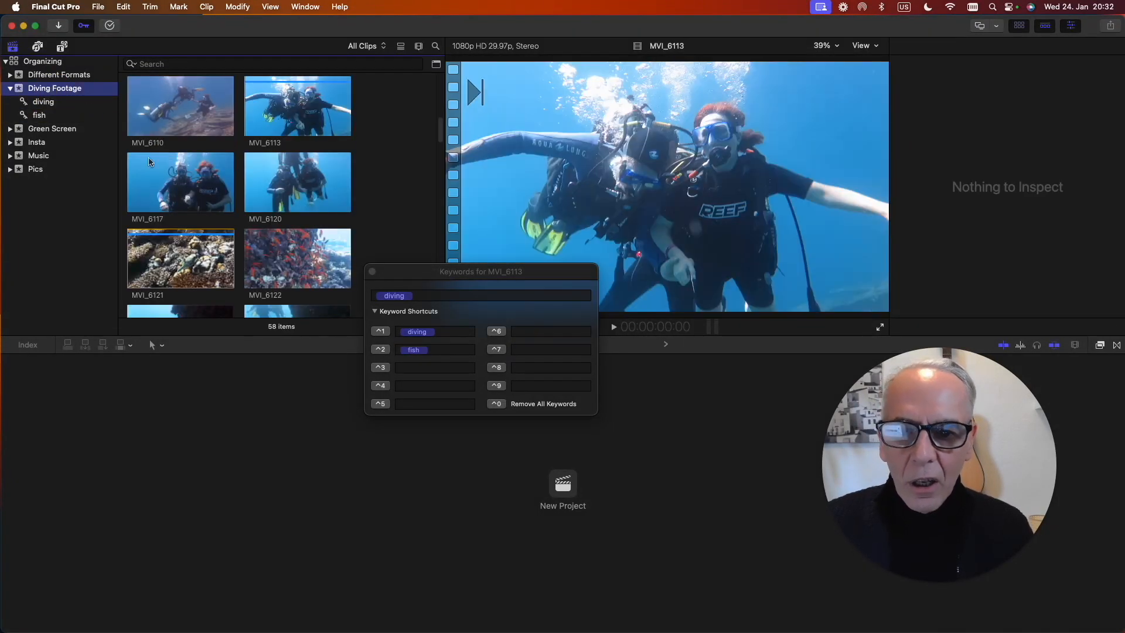
# Add clip MVI_6122 from the Diving Footage event to the fish keyword collection and check the collection's clips.
pyautogui.scroll(-3, 201, 186)
pyautogui.scroll(-1, 201, 186)
pyautogui.click(300, 126)
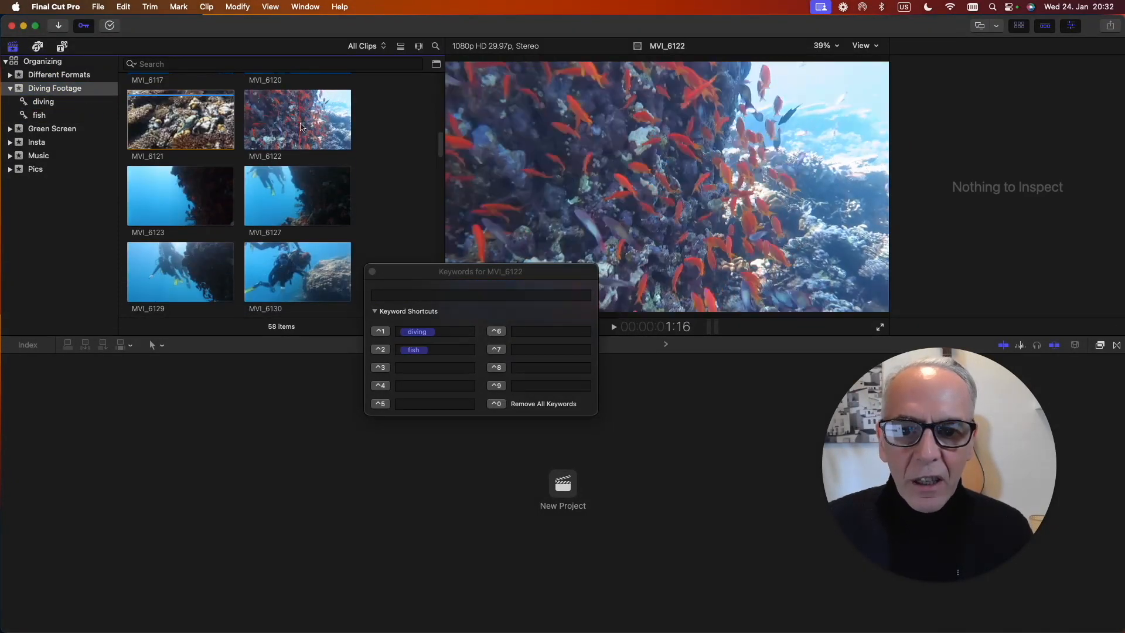
pyautogui.click(299, 126)
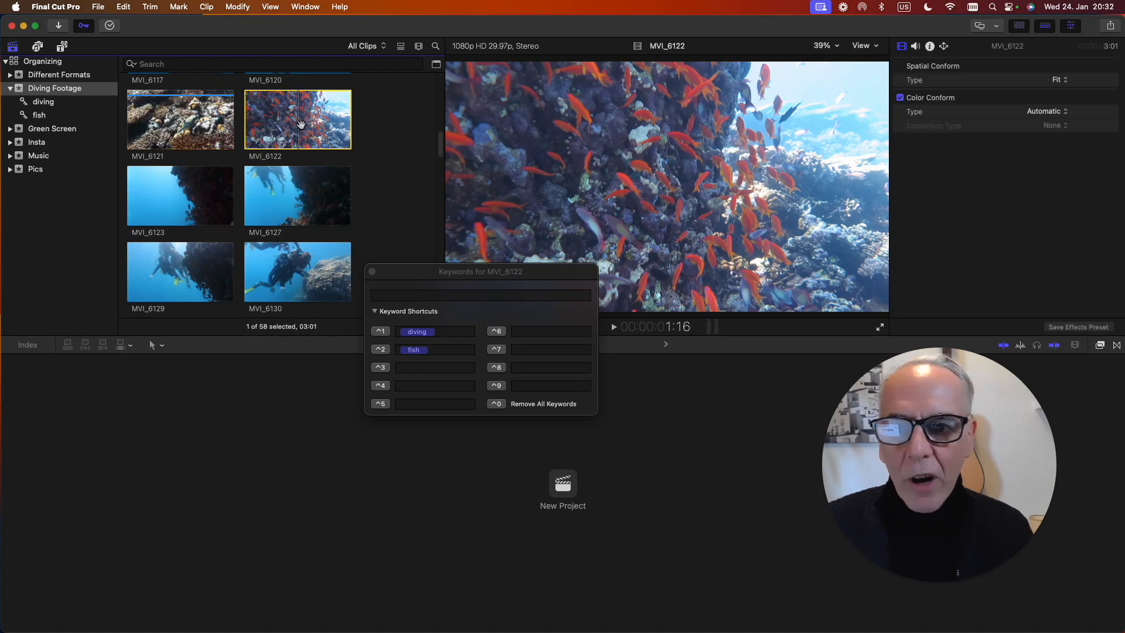
pyautogui.click(45, 123)
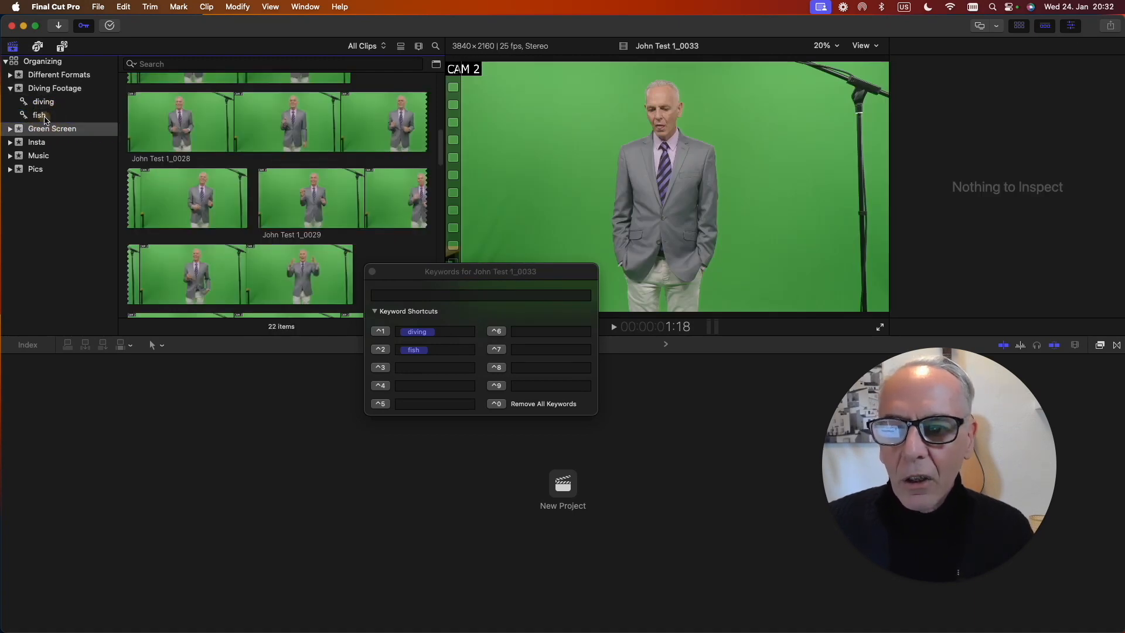
pyautogui.click(40, 115)
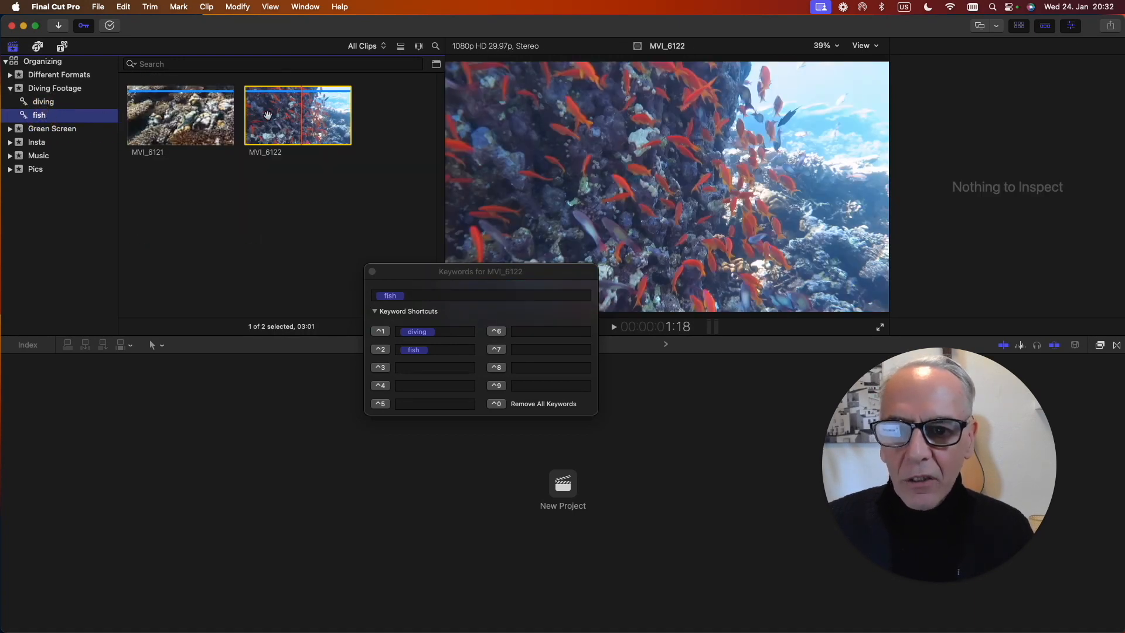
# Assign the existing fish keyword to clip MVI_6133 in the Diving Footage event and check the fish collection.
pyautogui.click(44, 88)
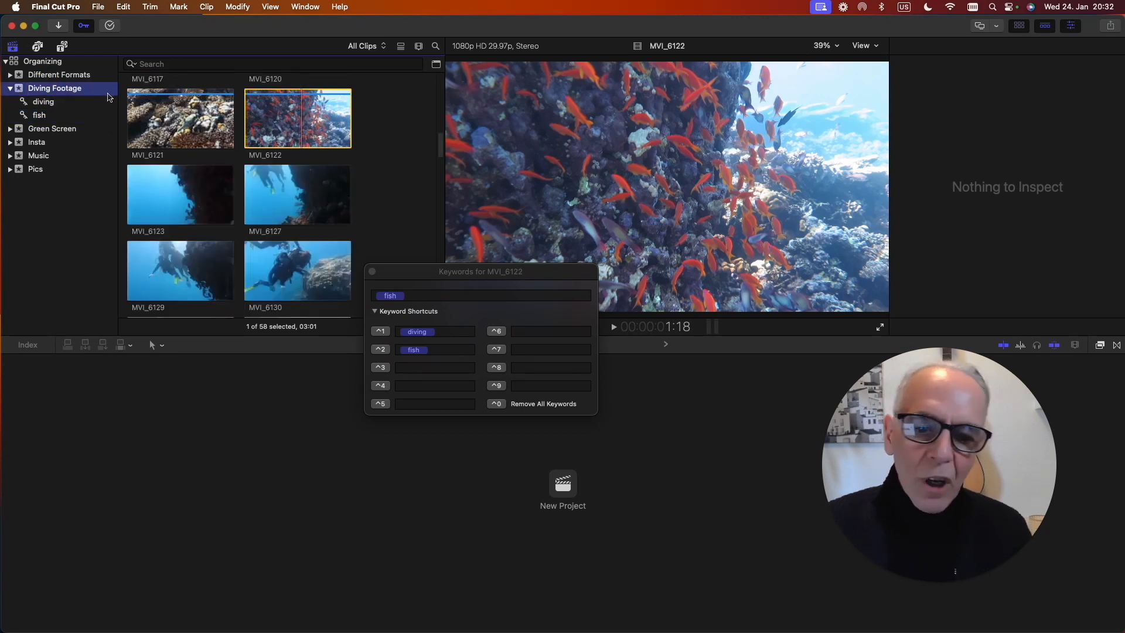
pyautogui.scroll(-10, 218, 168)
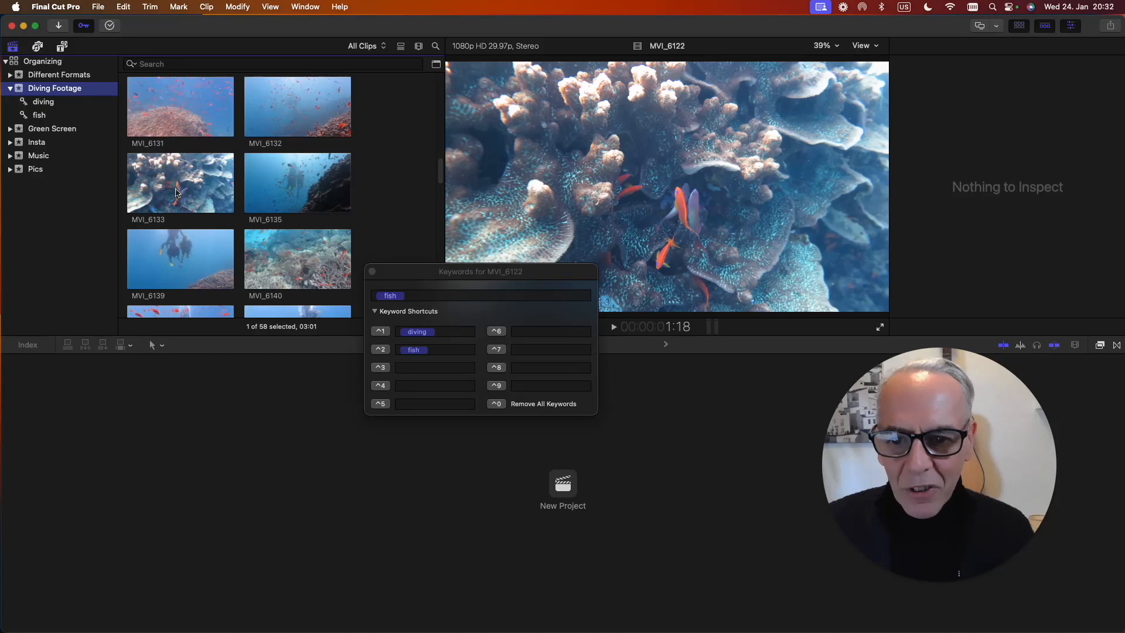
pyautogui.click(176, 193)
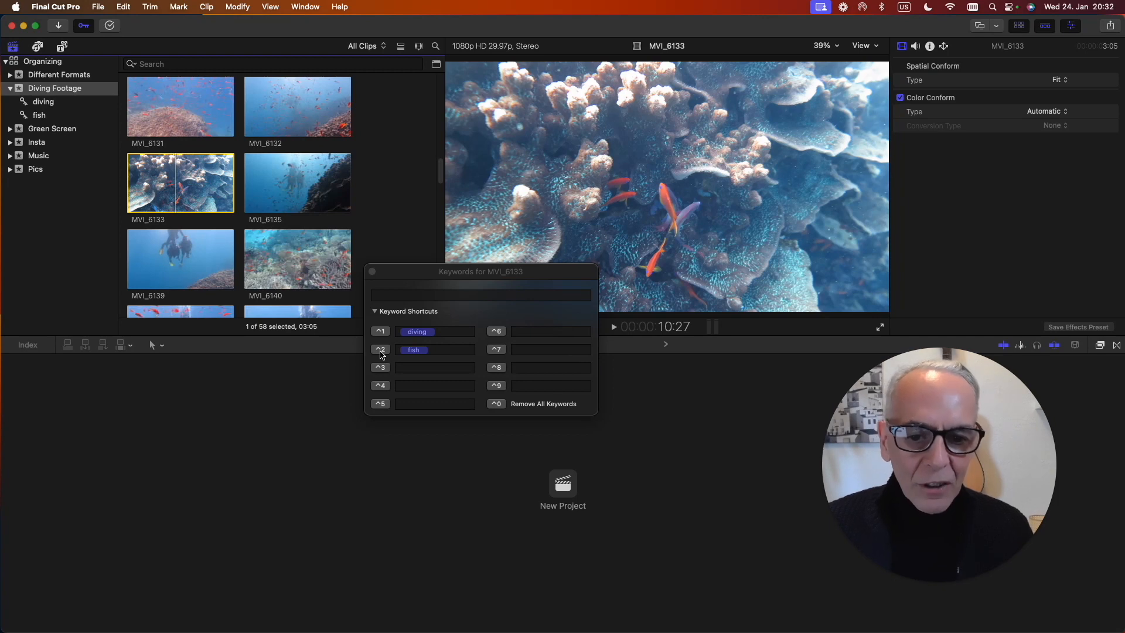
pyautogui.click(381, 350)
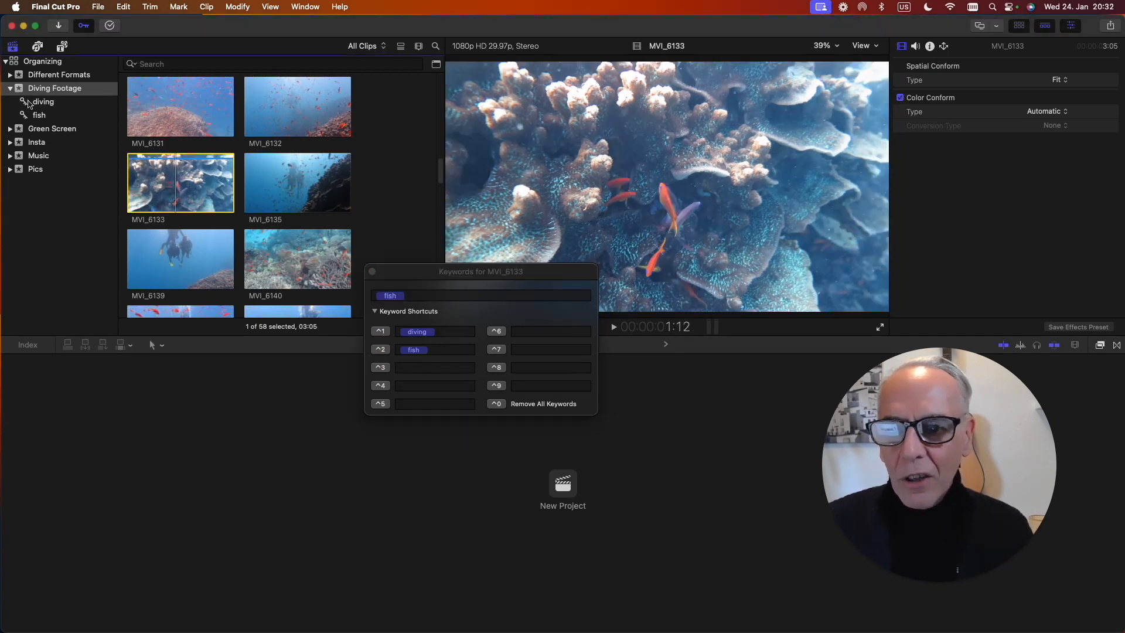
pyautogui.click(38, 115)
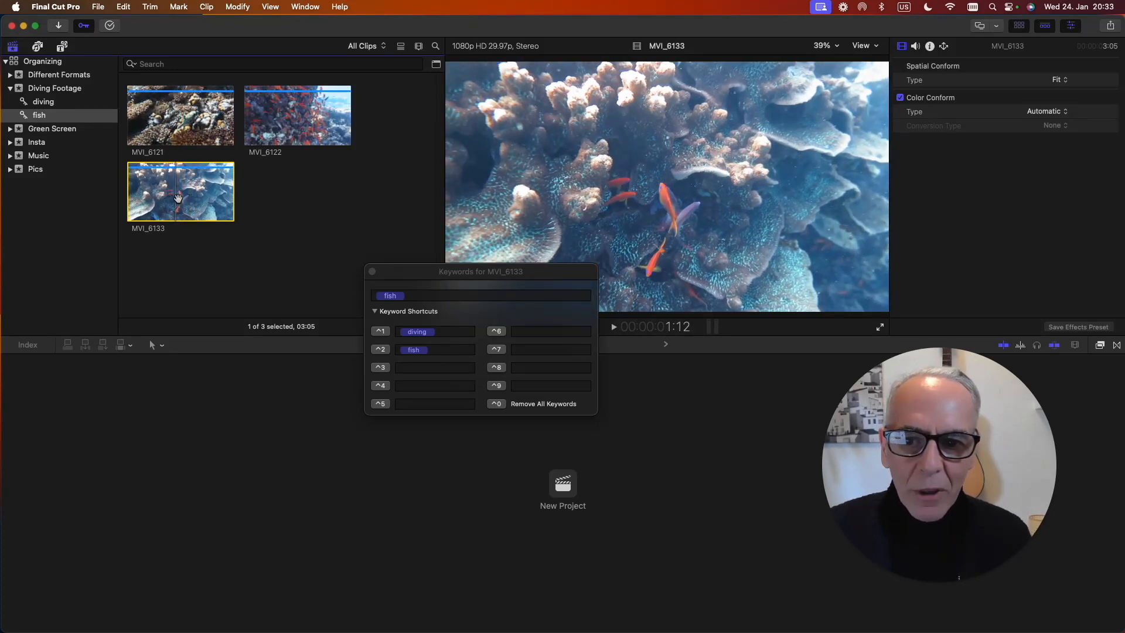
# Add the new keyword "orange" to clip MVI_6133 and view the orange keyword collection.
pyautogui.click(426, 297)
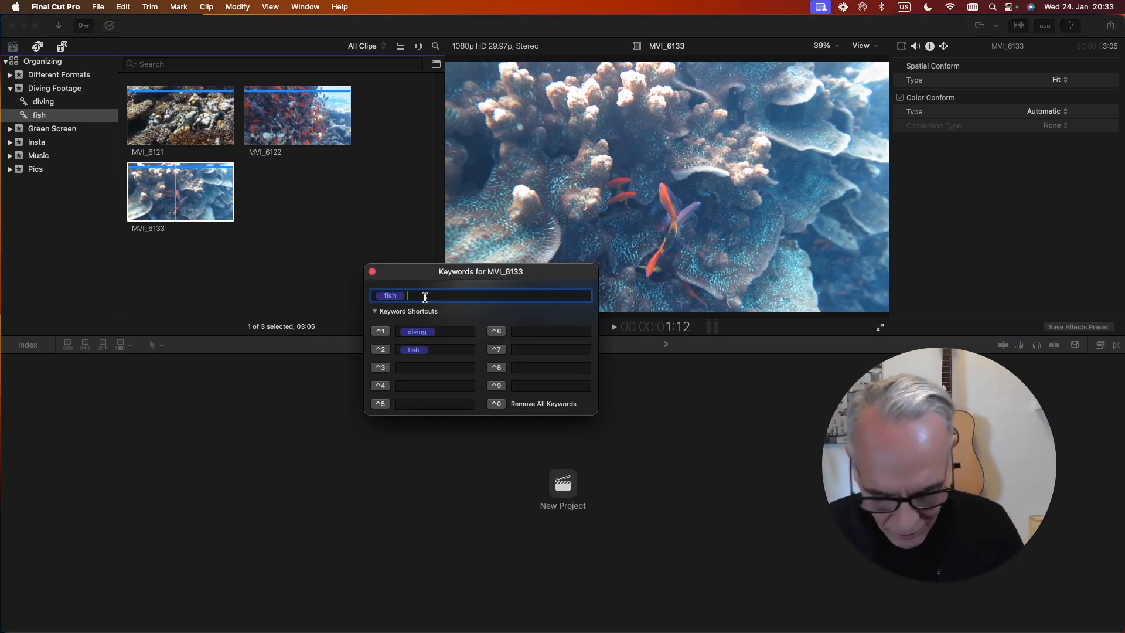
pyautogui.write('d')
pyautogui.write('range')
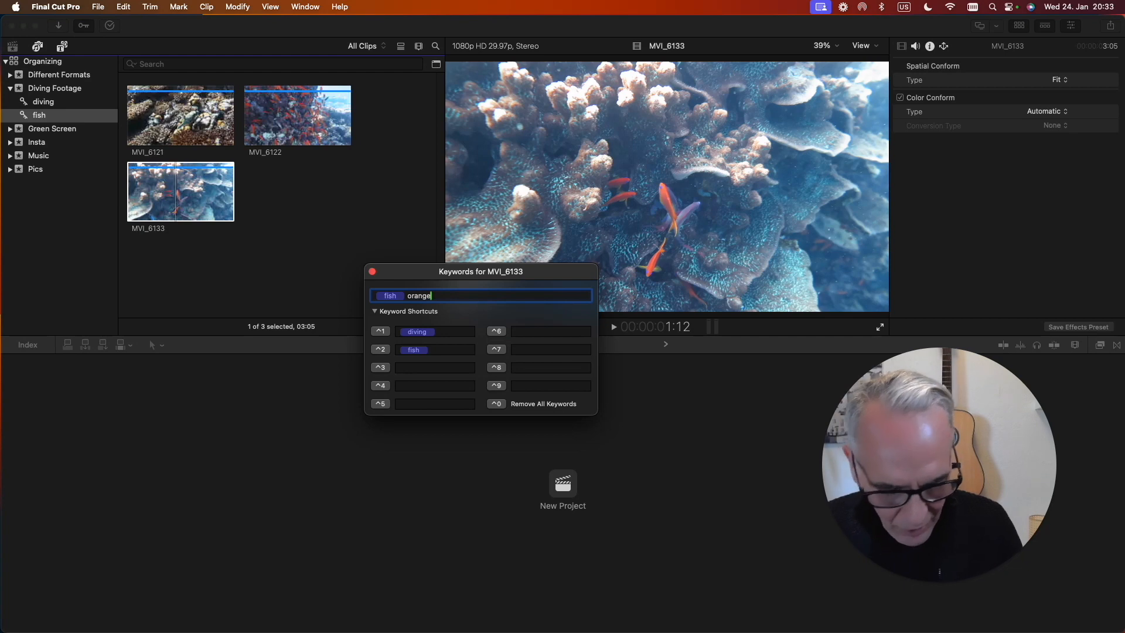
pyautogui.press('Return')
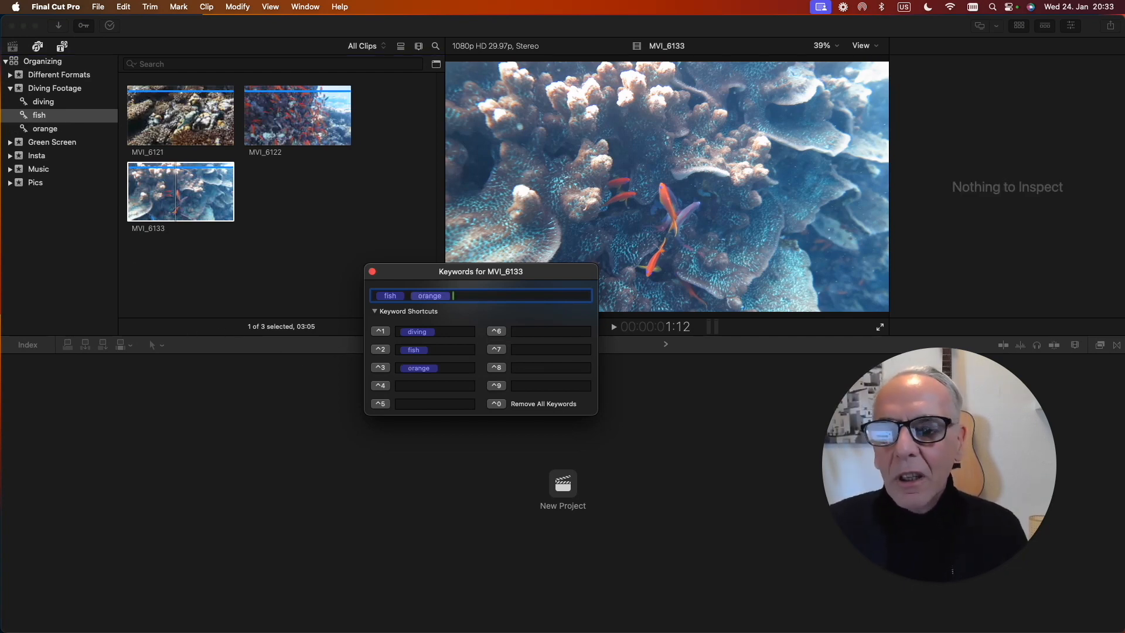
pyautogui.click(48, 131)
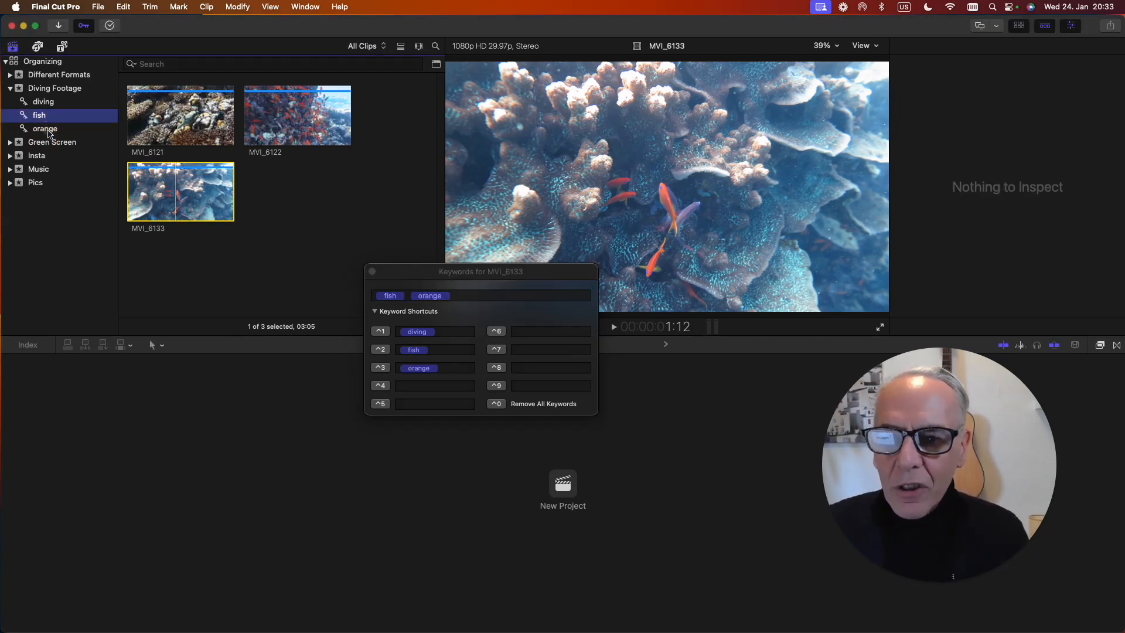
pyautogui.click(59, 129)
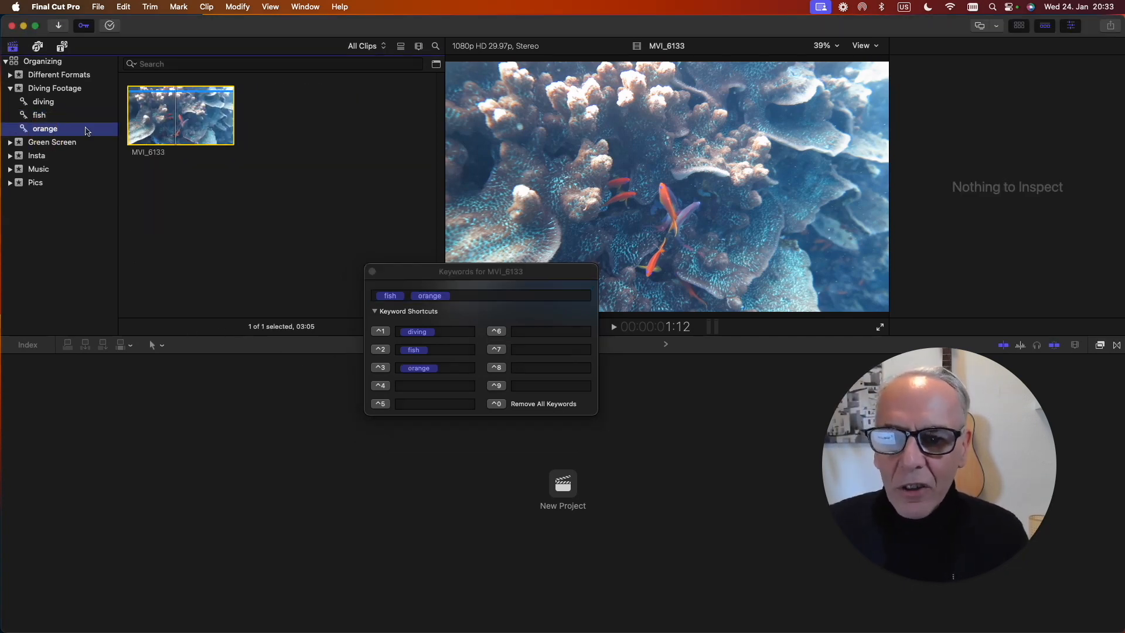
# Compare the fish collection with the orange one, and rename the orange keyword collection as "orange fish".
pyautogui.click(42, 116)
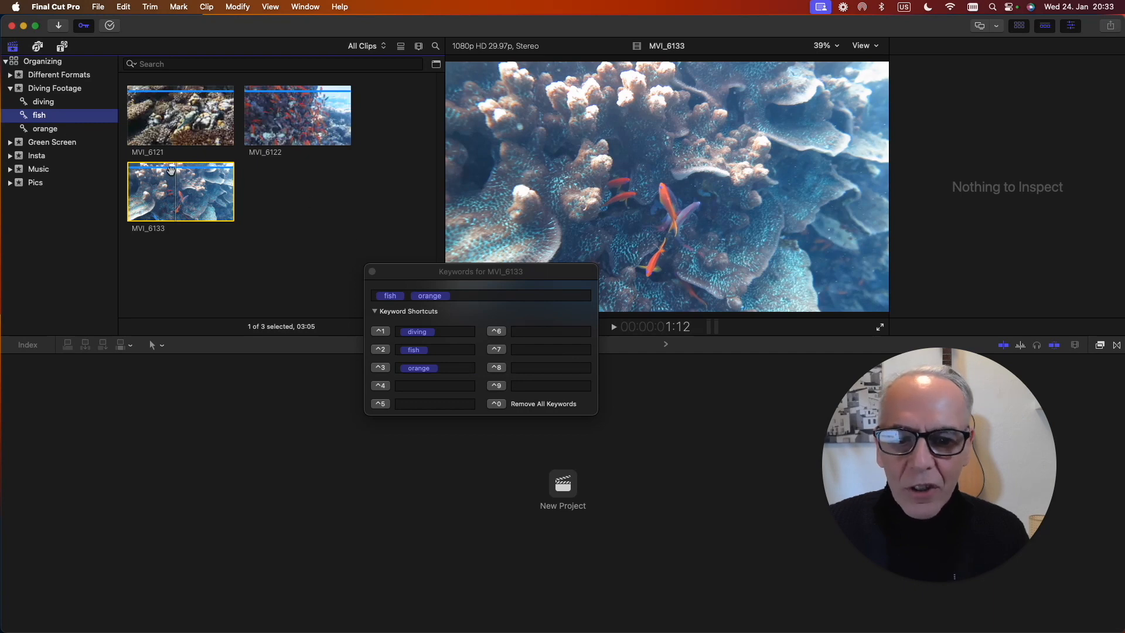
pyautogui.click(44, 132)
pyautogui.click(53, 129)
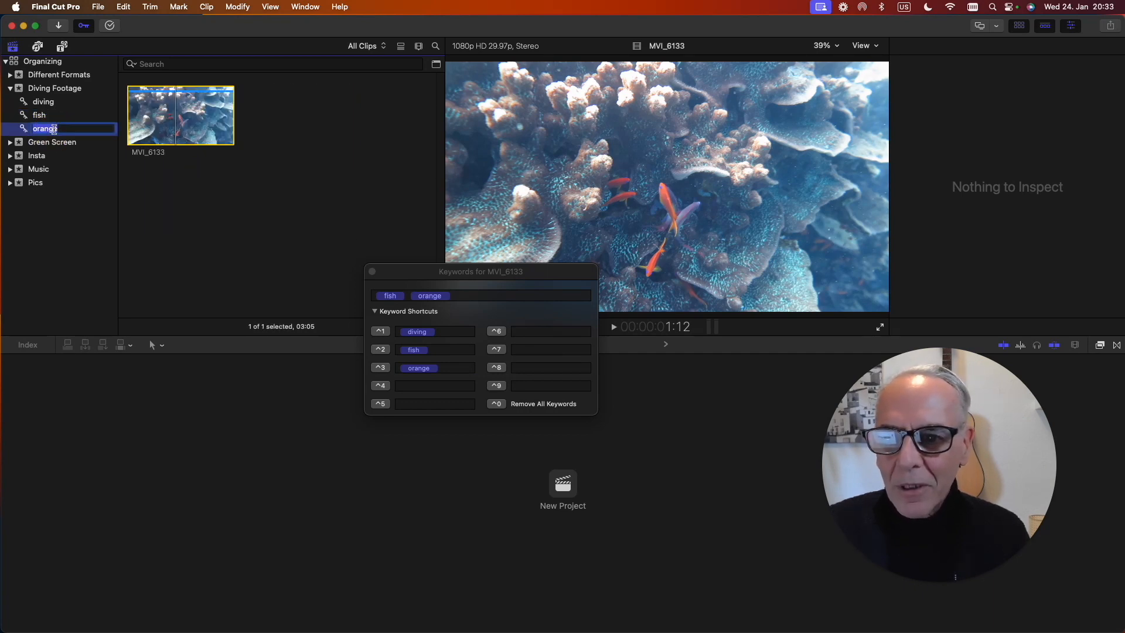
pyautogui.click(63, 130)
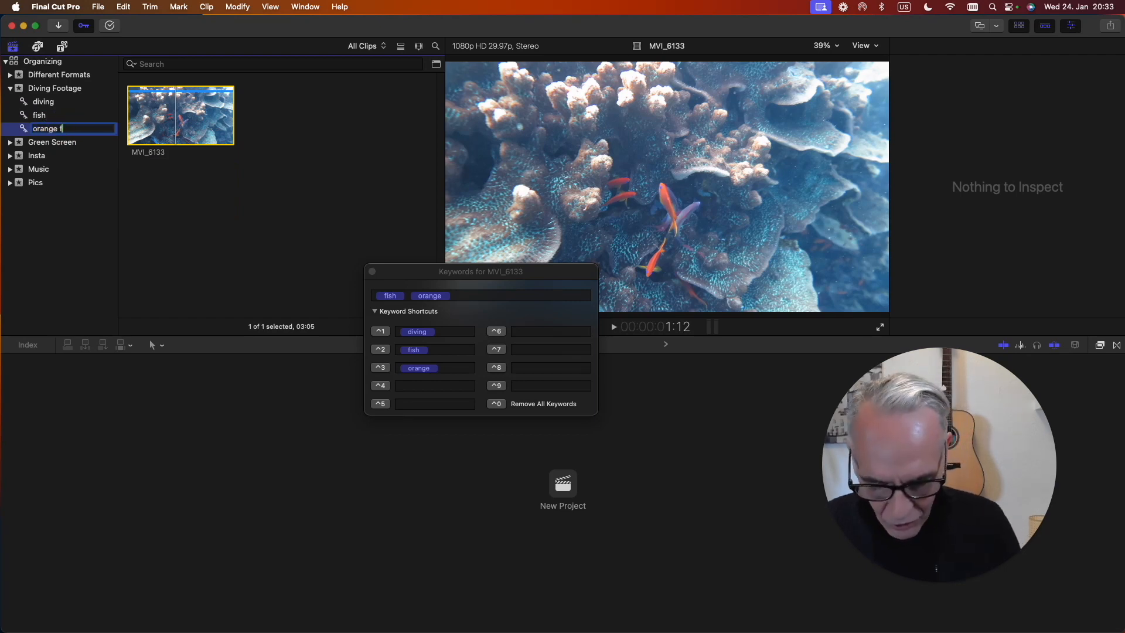
pyautogui.press('Return')
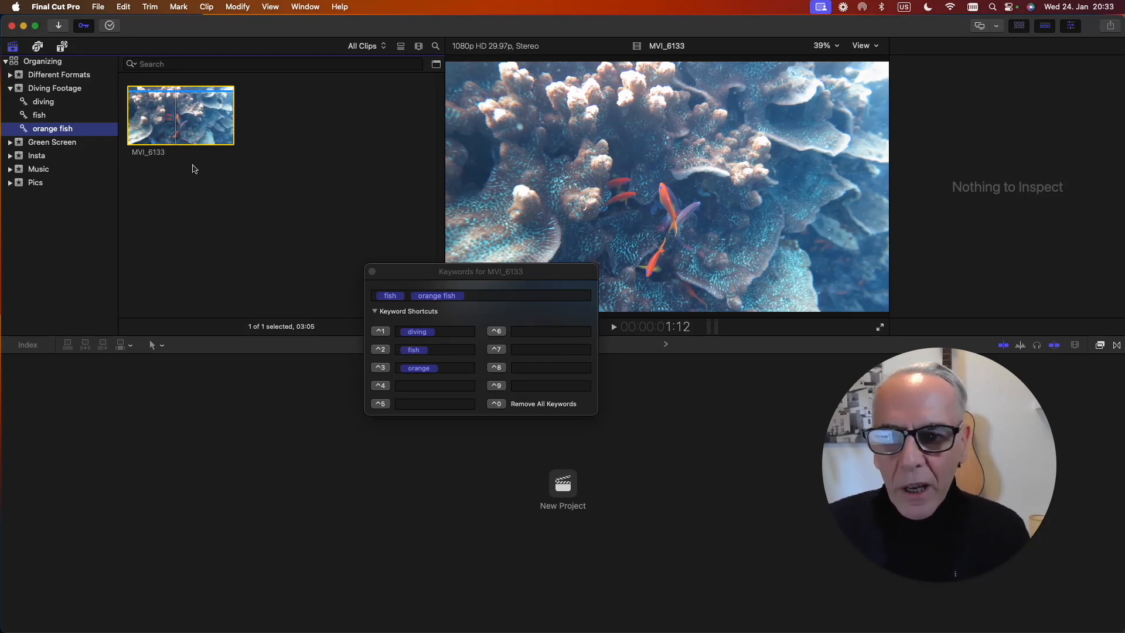
# Assign the new keyword "Music Selects" to the Island Reggae Organ 02 clip in the Music event.
pyautogui.click(41, 170)
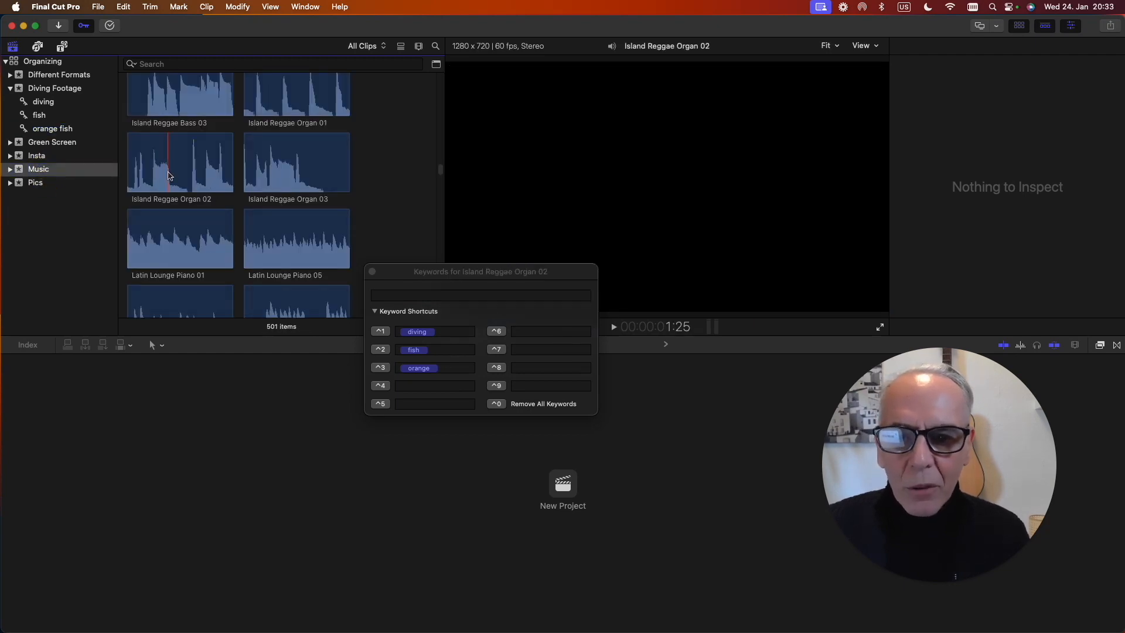
pyautogui.click(168, 174)
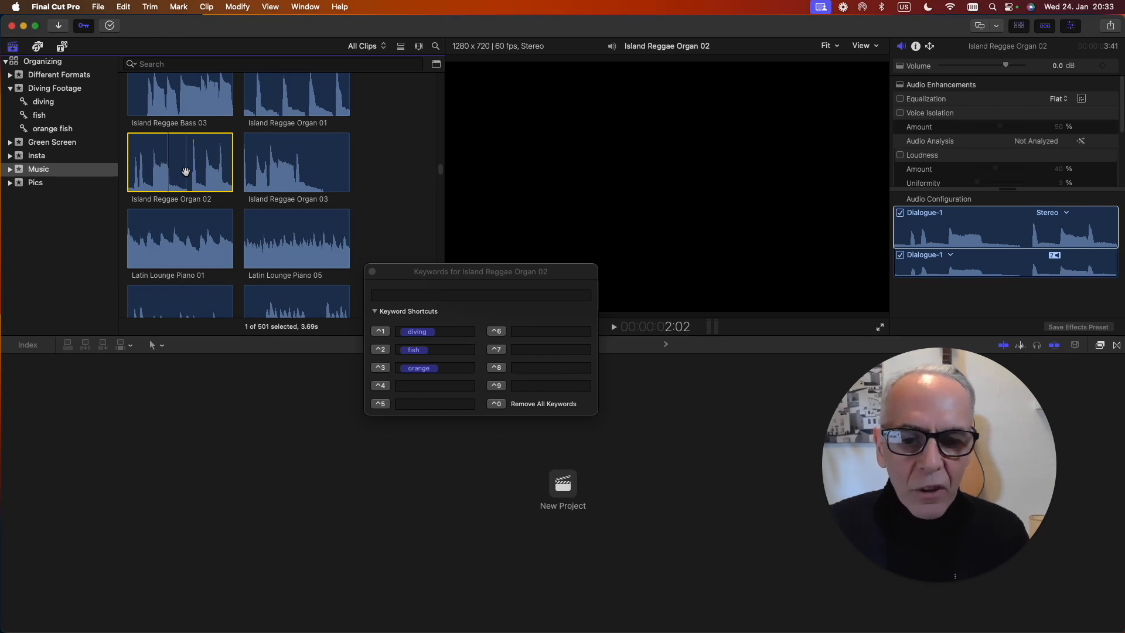
pyautogui.click(397, 295)
pyautogui.write('Music Selects')
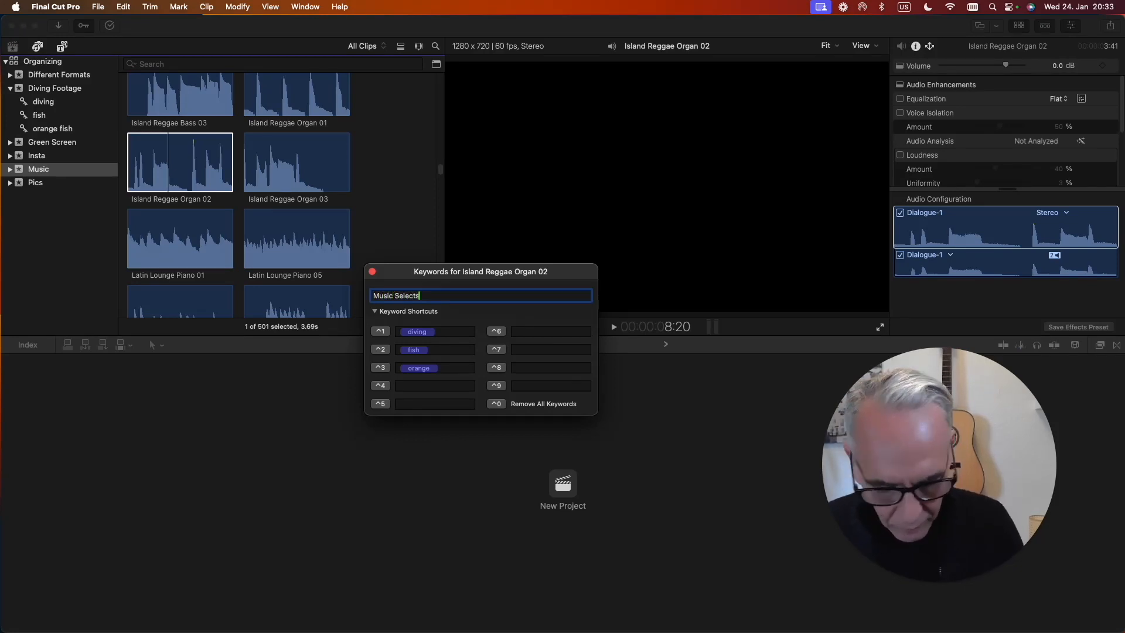
pyautogui.press('Return')
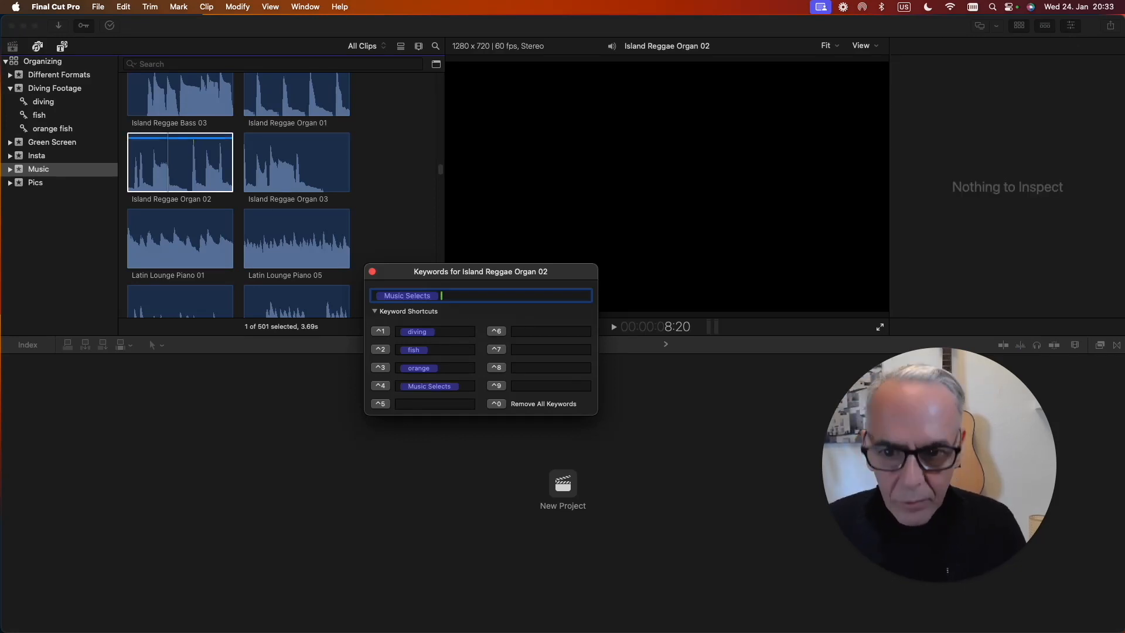
# Expand the Music event and check the clips in its Music Selects keyword collection.
pyautogui.click(11, 173)
pyautogui.click(11, 173)
pyautogui.click(57, 182)
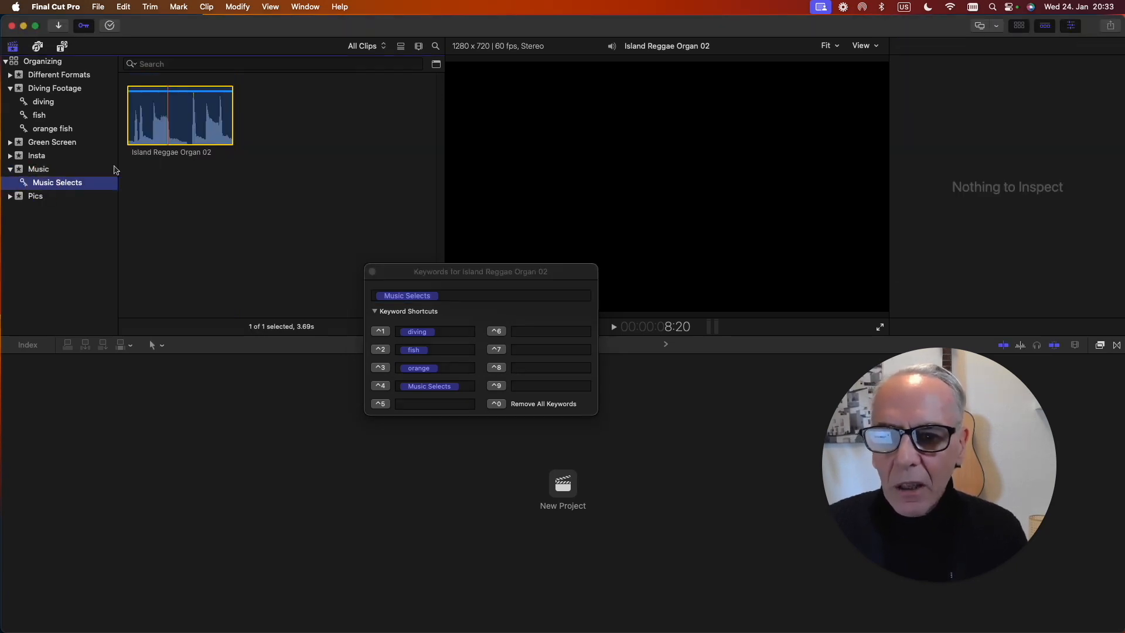
pyautogui.click(211, 122)
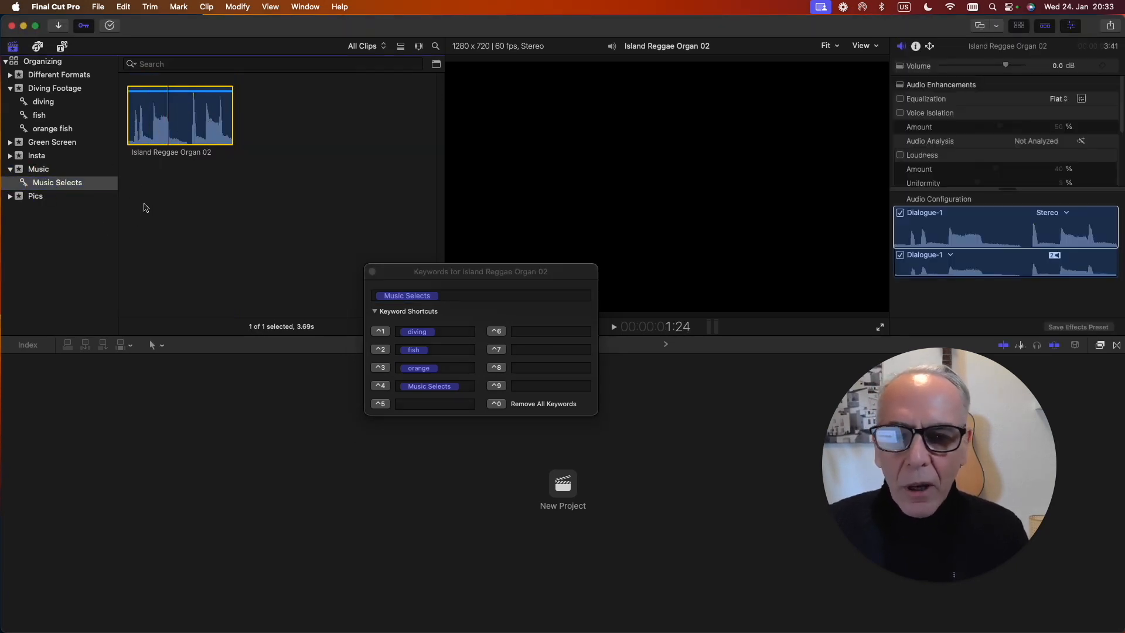
# Add the Latin Lounge Piano 05 clip from the Music event to the Music Selects collection and check the collection.
pyautogui.click(36, 170)
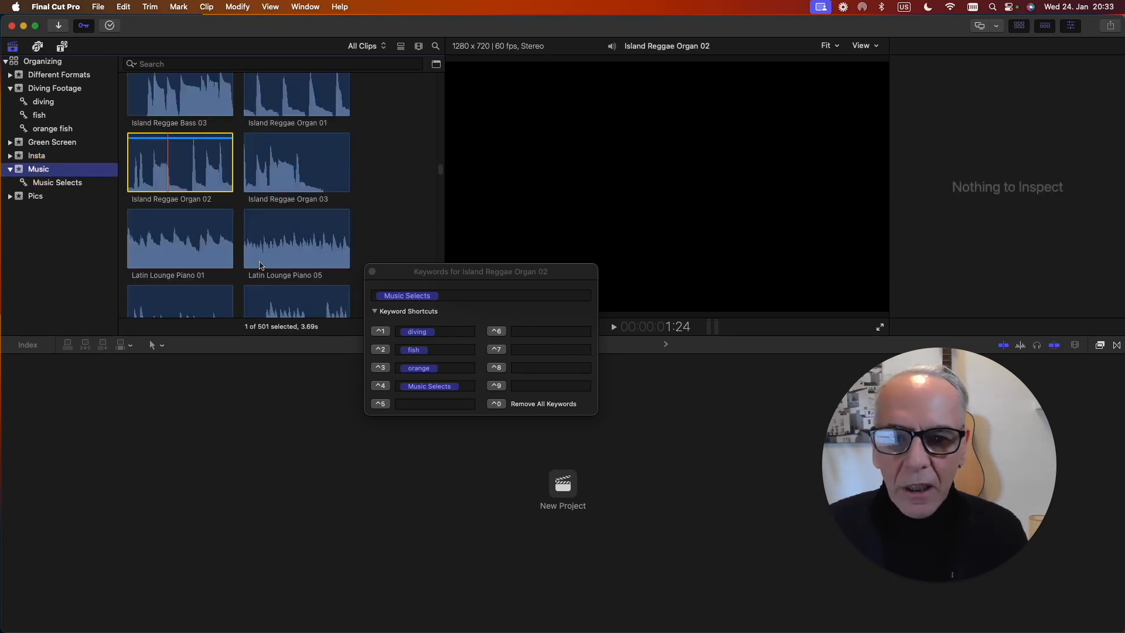
pyautogui.click(302, 243)
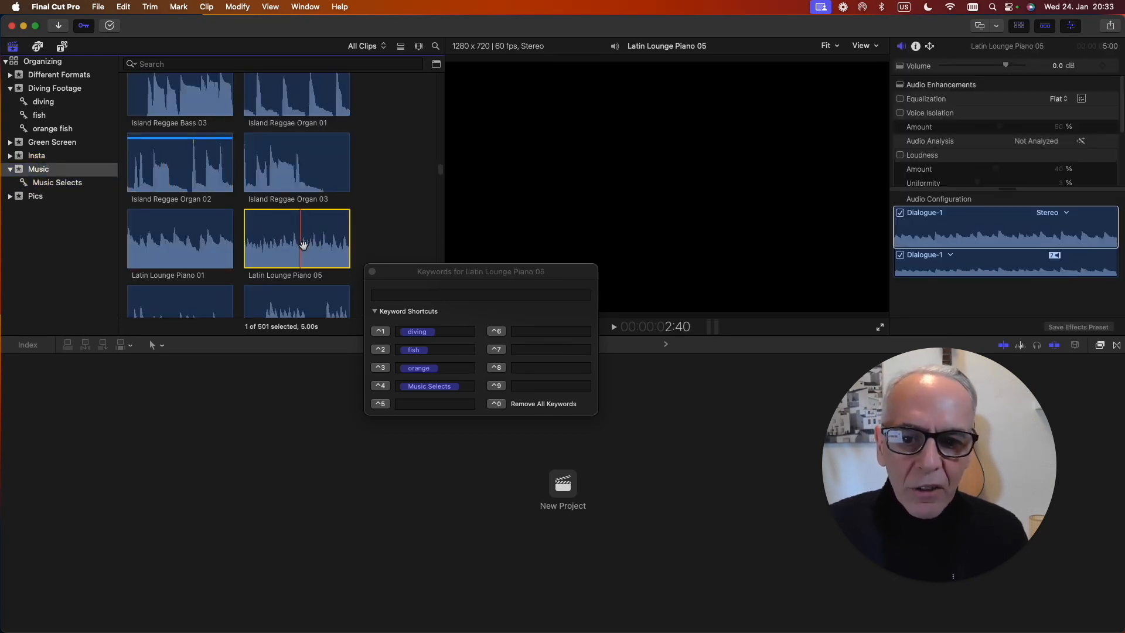
pyautogui.click(53, 196)
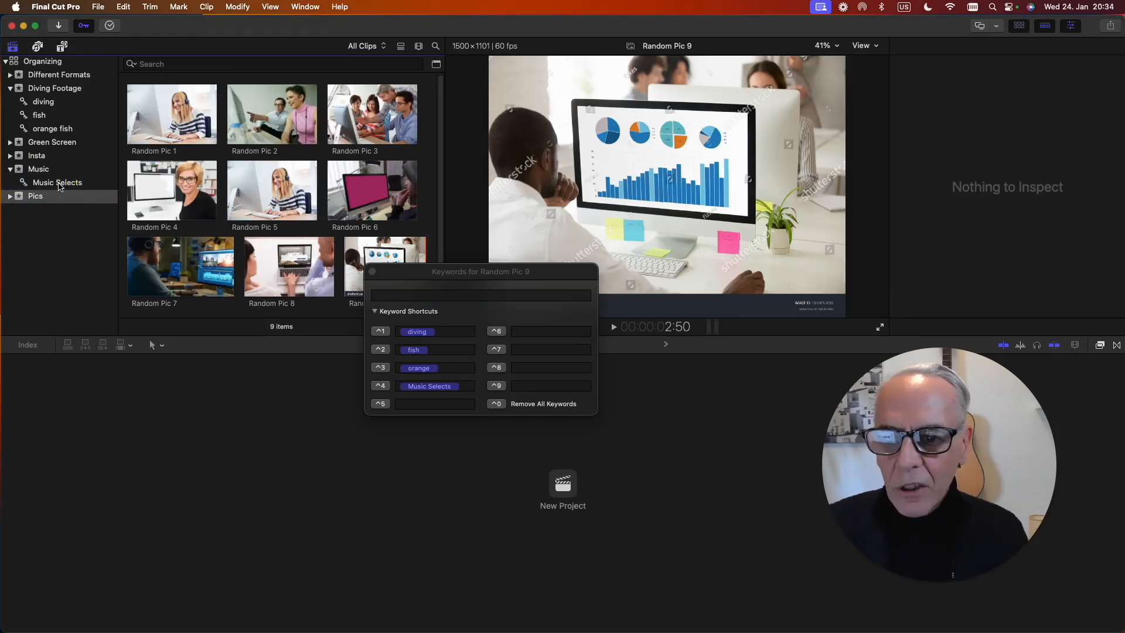
pyautogui.click(52, 183)
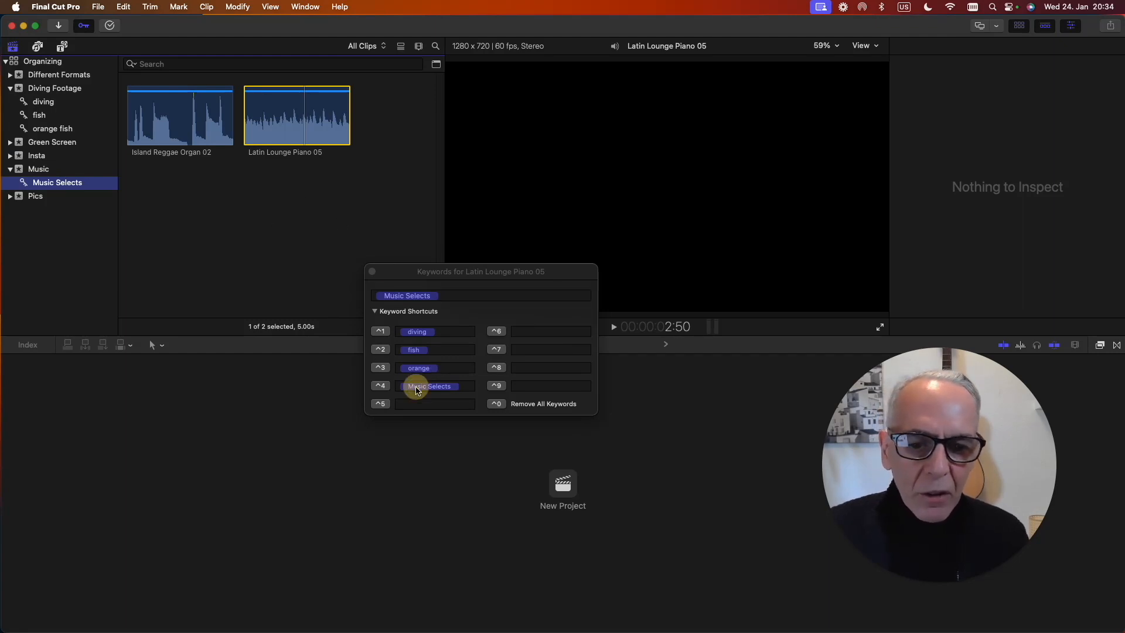
# Clear the Music Selects, orange, fish and diving entries from the keyword shortcuts and close the keyword editor.
pyautogui.click(419, 388)
pyautogui.press('BackSpace')
pyautogui.click(419, 368)
pyautogui.press('BackSpace')
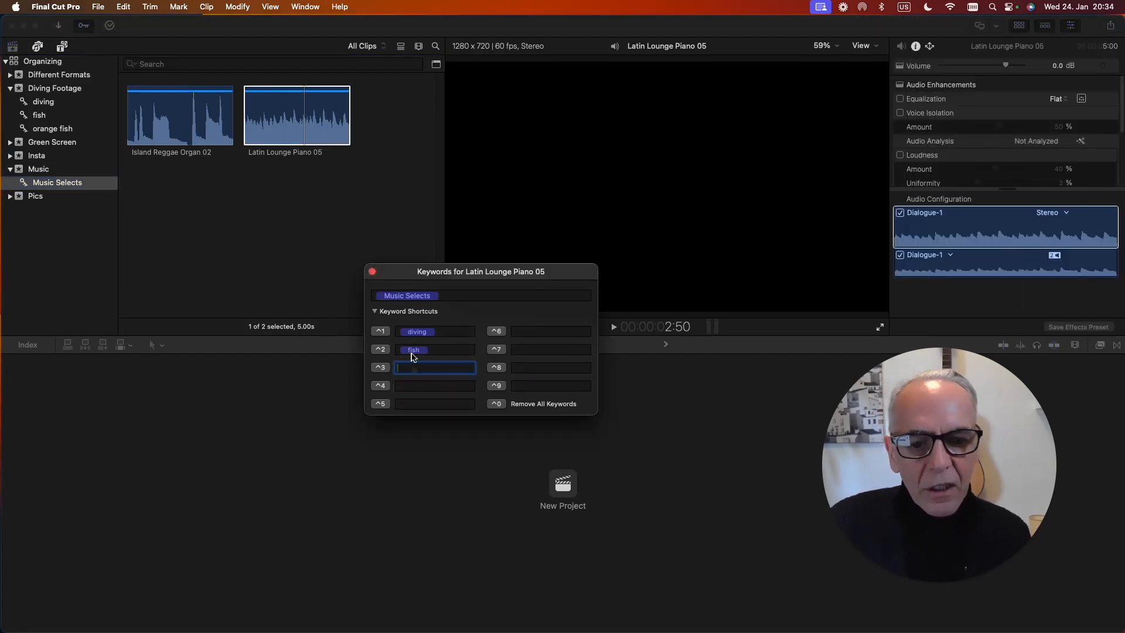
pyautogui.click(414, 351)
pyautogui.press('BackSpace')
pyautogui.click(417, 331)
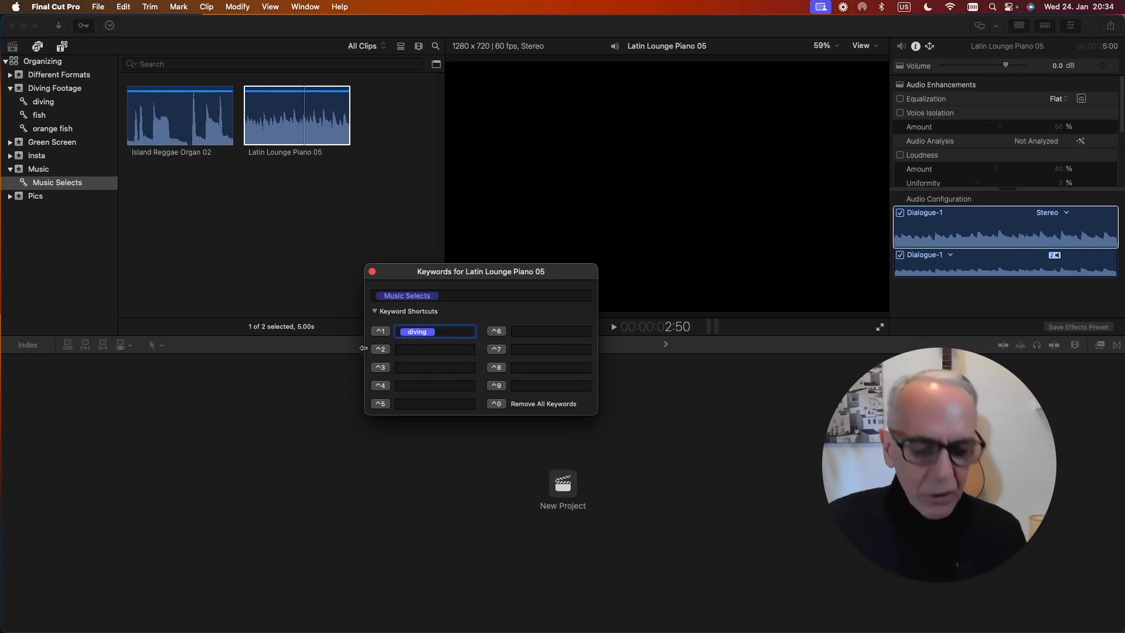
pyautogui.press('BackSpace')
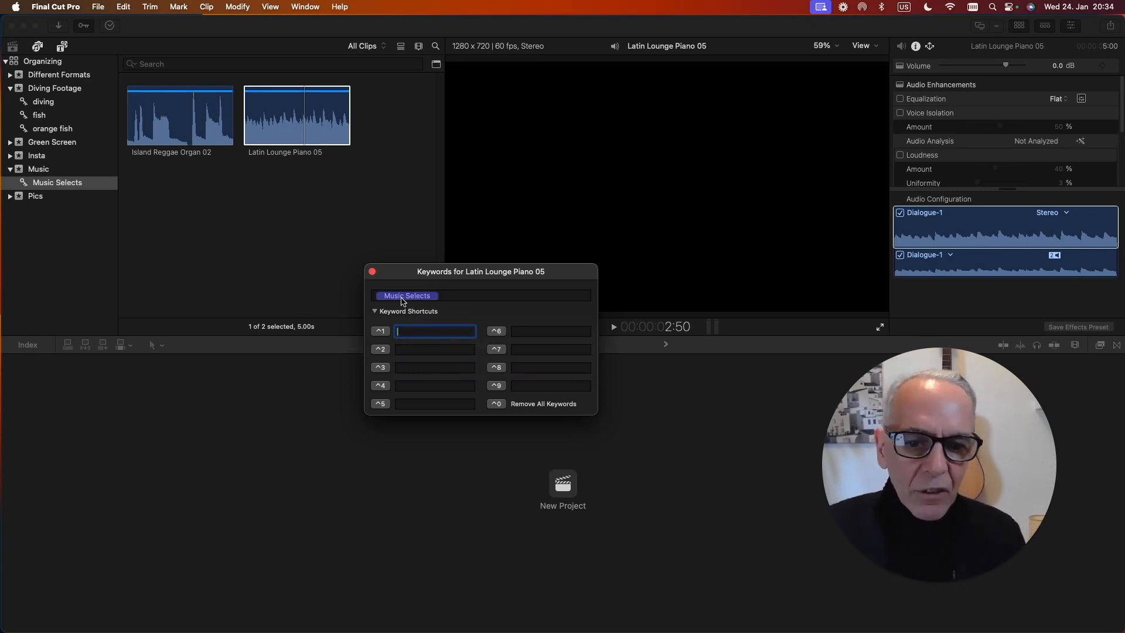
pyautogui.click(298, 112)
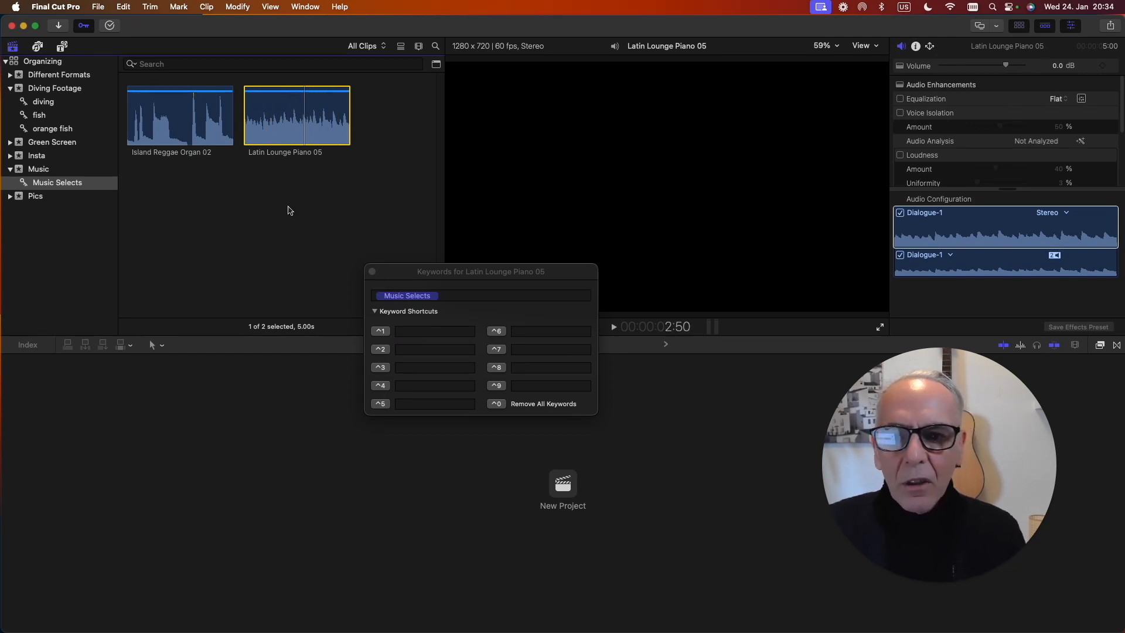
pyautogui.click(372, 273)
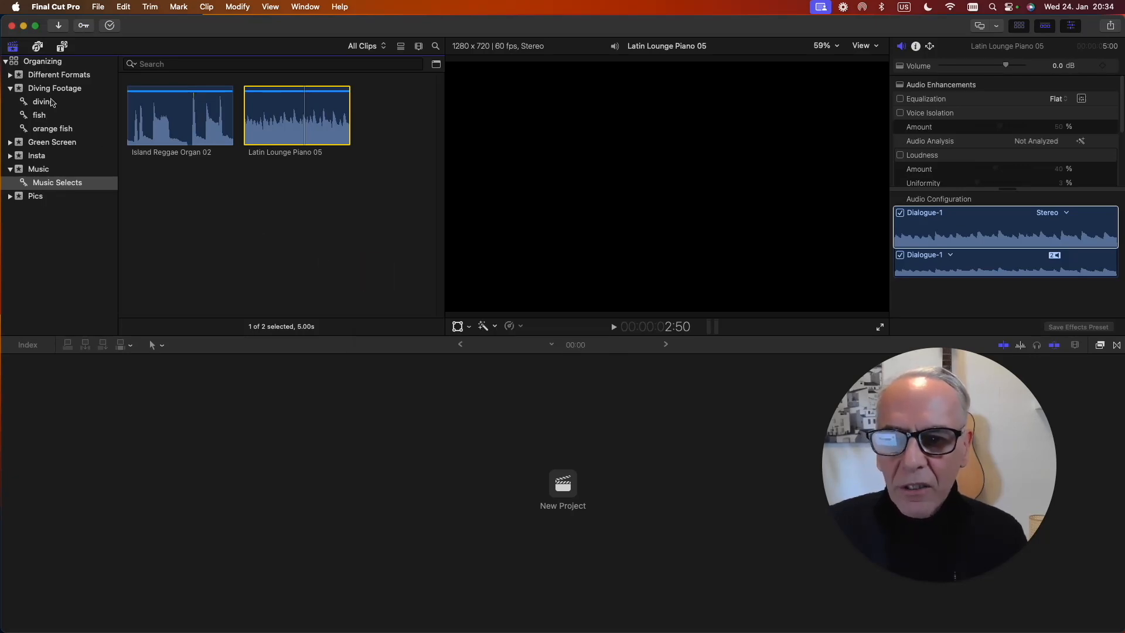
# Review the diving, fish and orange fish keyword collections of the Diving Footage event.
pyautogui.click(42, 102)
pyautogui.click(38, 115)
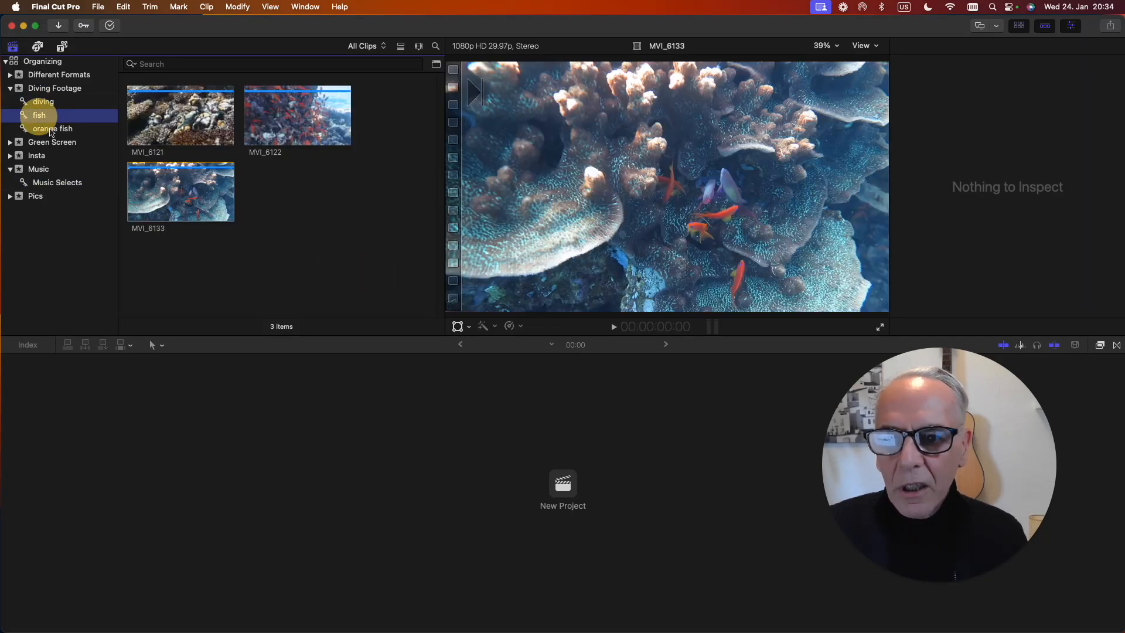
pyautogui.click(53, 130)
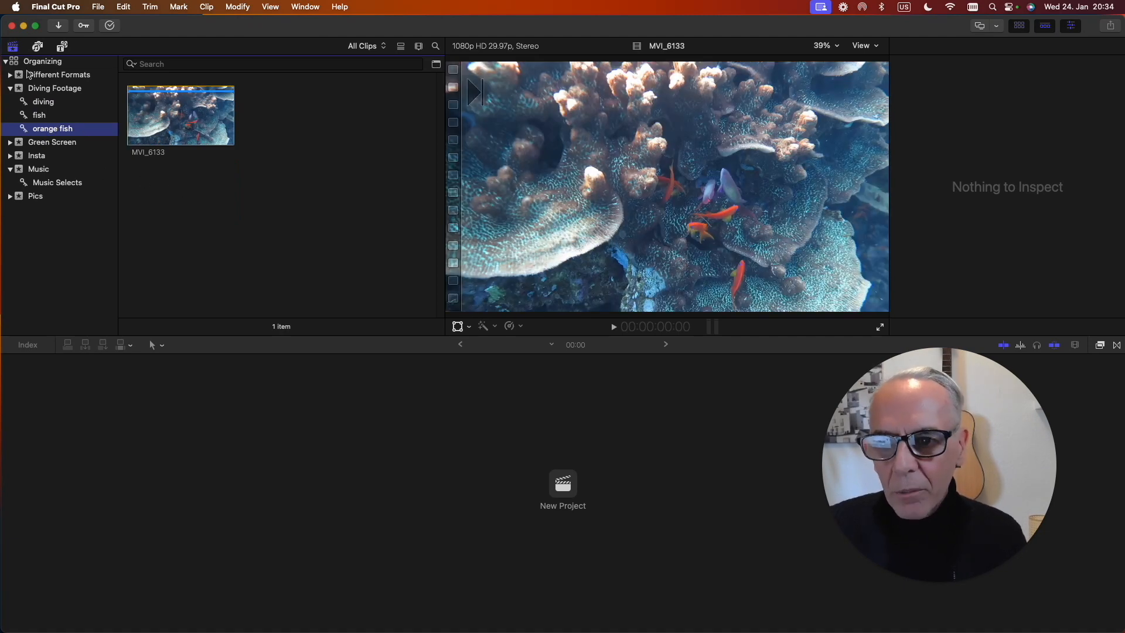
# In the Diving Footage event, set a range start at about 58 seconds in Diving Long and set the filmstrip duration to 1m.
pyautogui.click(22, 92)
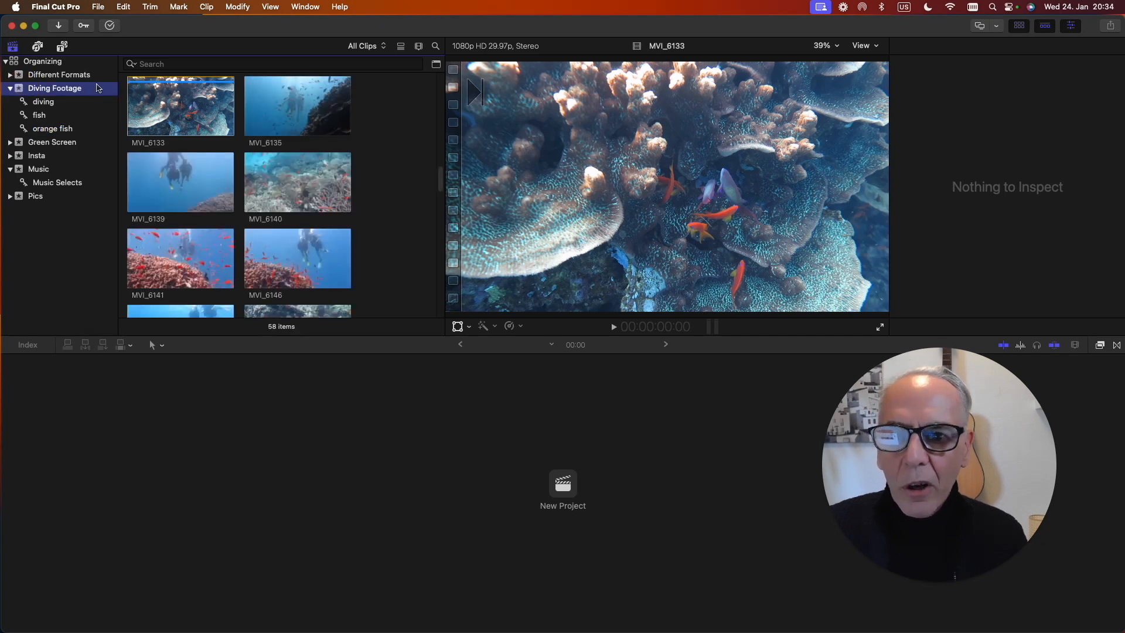
pyautogui.scroll(15, 187, 165)
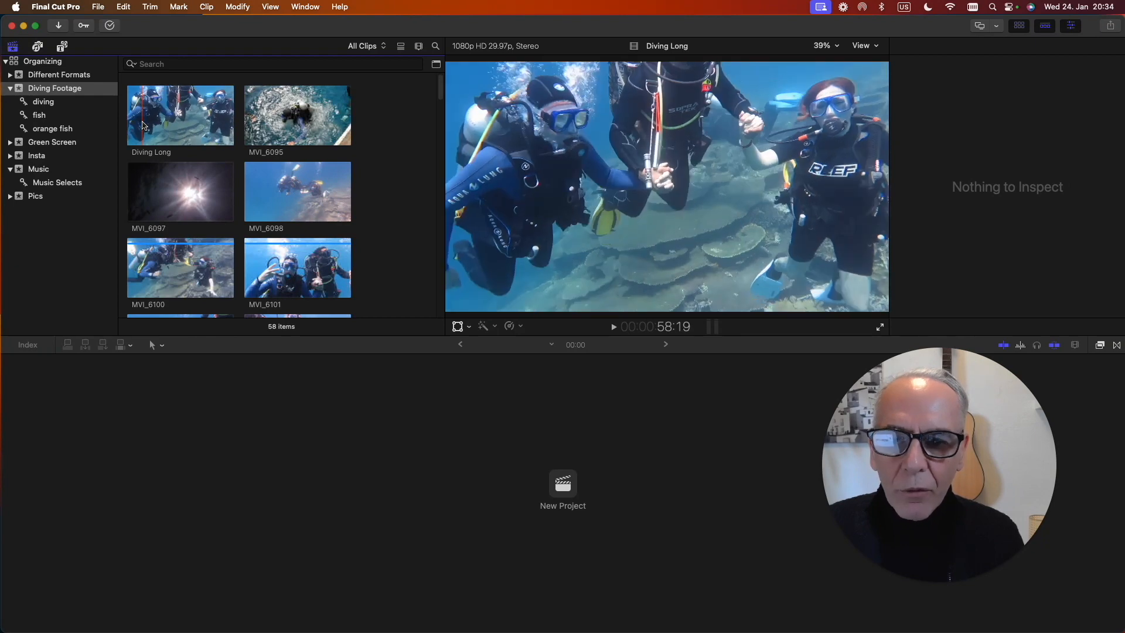
pyautogui.click(143, 125)
pyautogui.press('i')
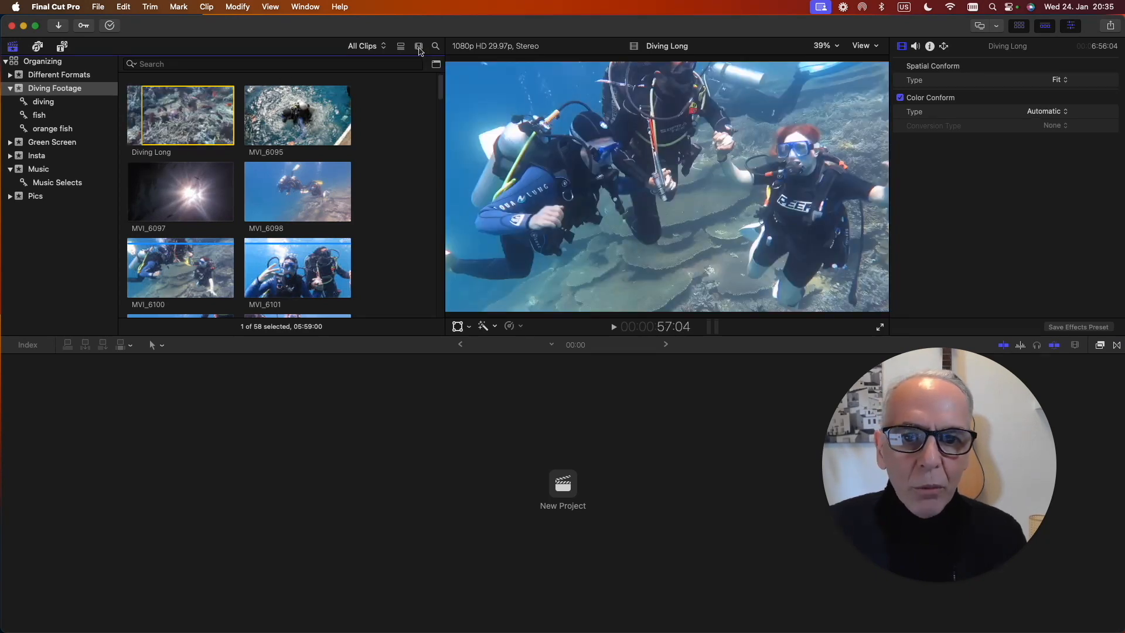
pyautogui.click(419, 48)
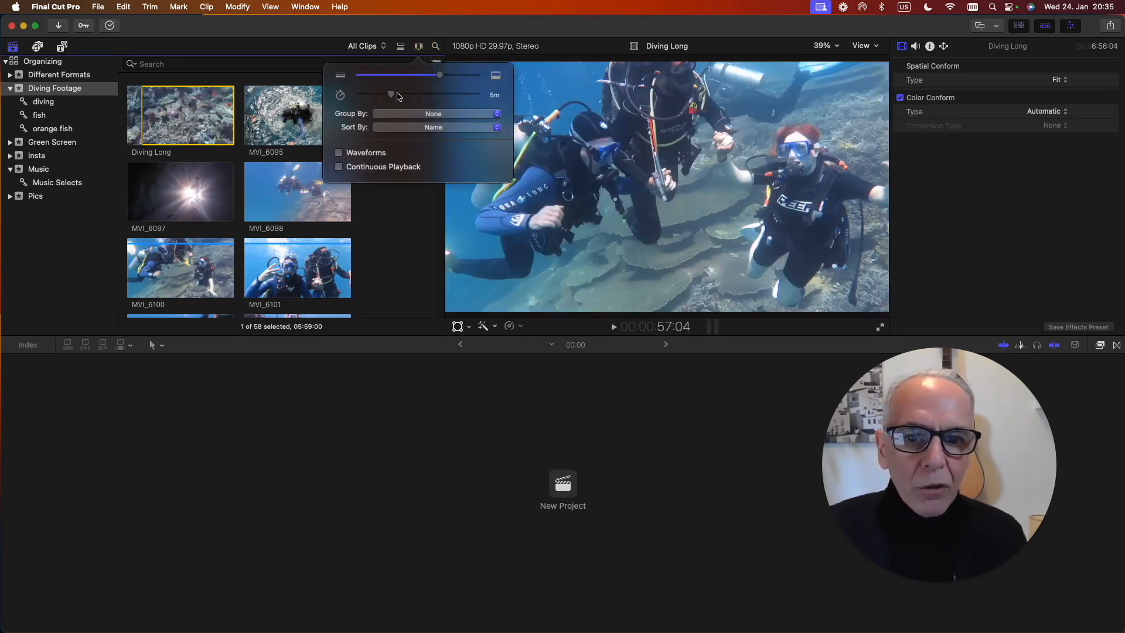
pyautogui.click(387, 95)
pyautogui.moveTo(390, 96); pyautogui.dragTo(413, 95)
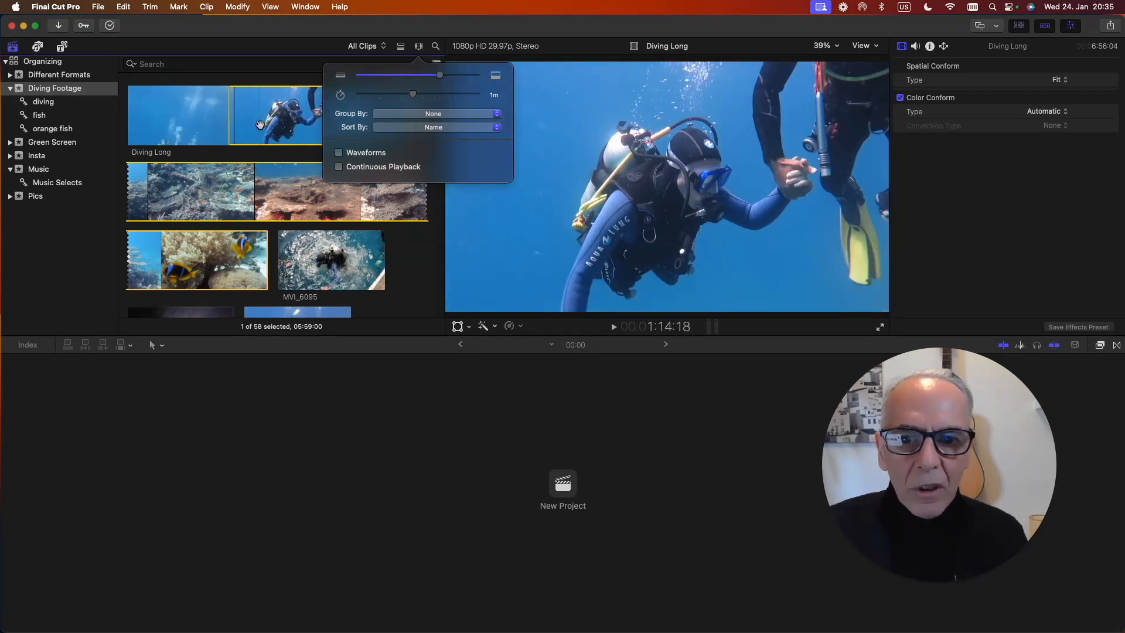
# End the Diving Long range at about 1:28 on the divers and tag it with the keyword diving.
pyautogui.click(262, 124)
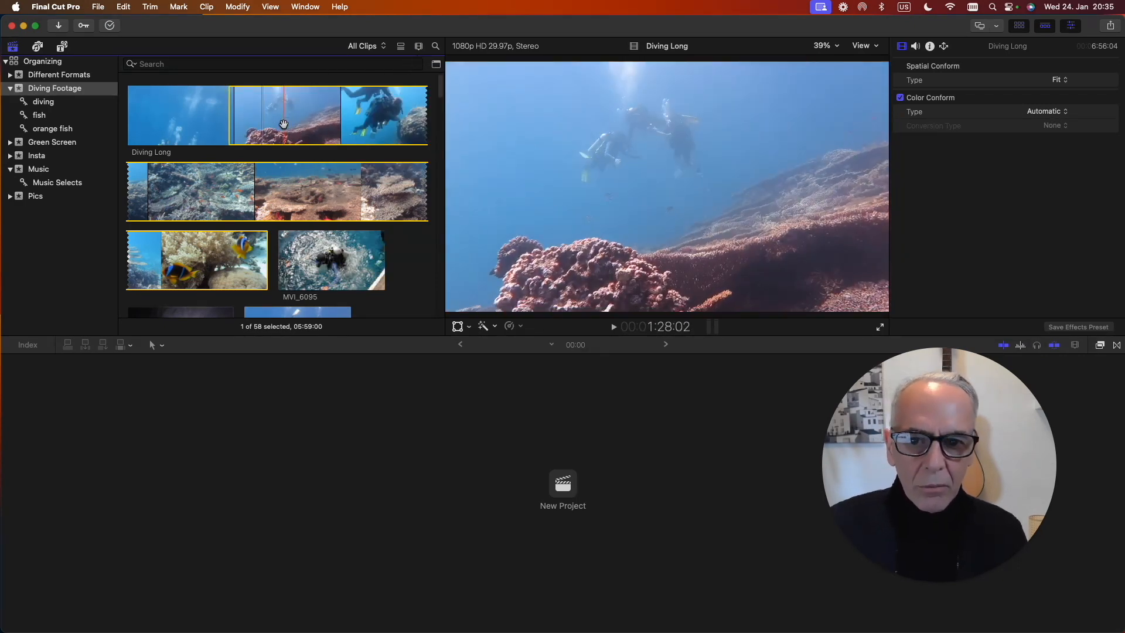
pyautogui.press('o')
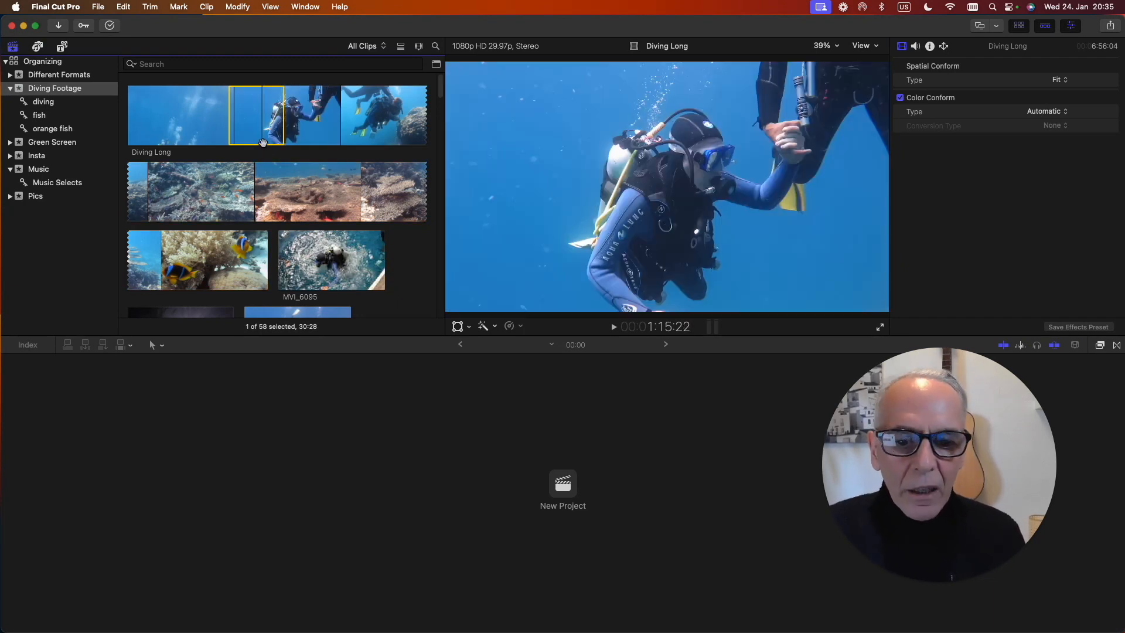
pyautogui.click(84, 25)
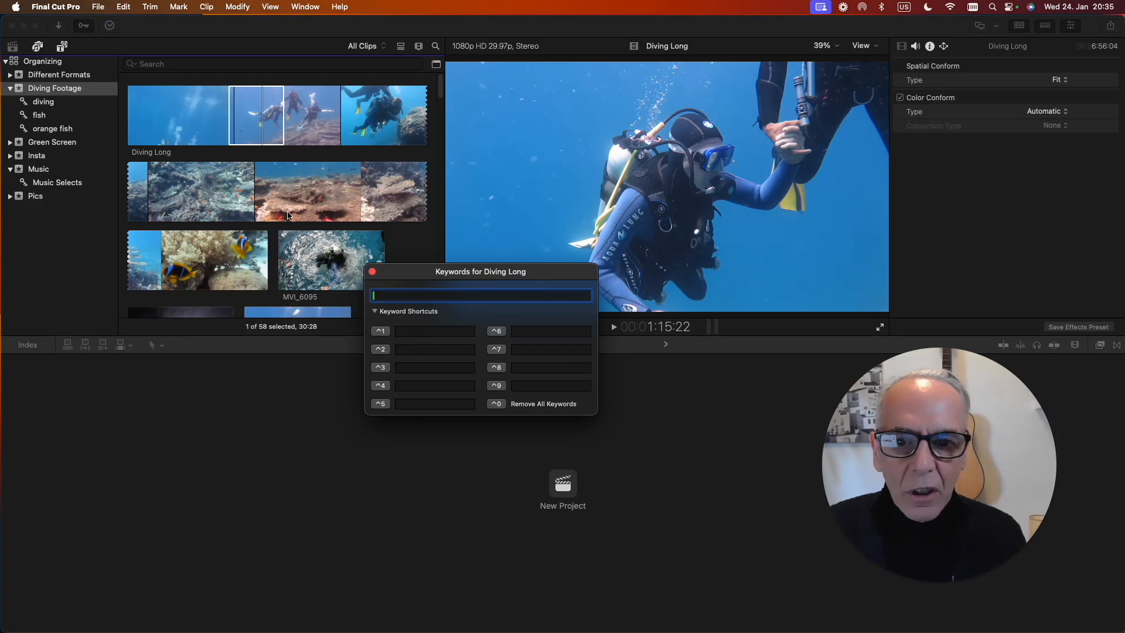
pyautogui.click(270, 140)
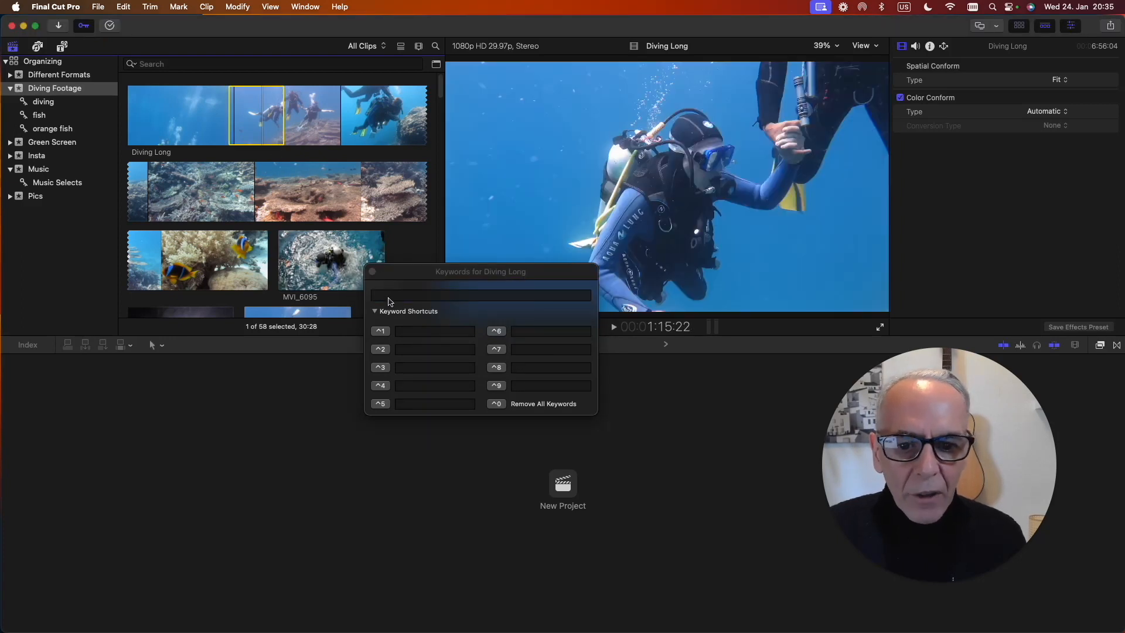
pyautogui.click(388, 297)
pyautogui.write('d')
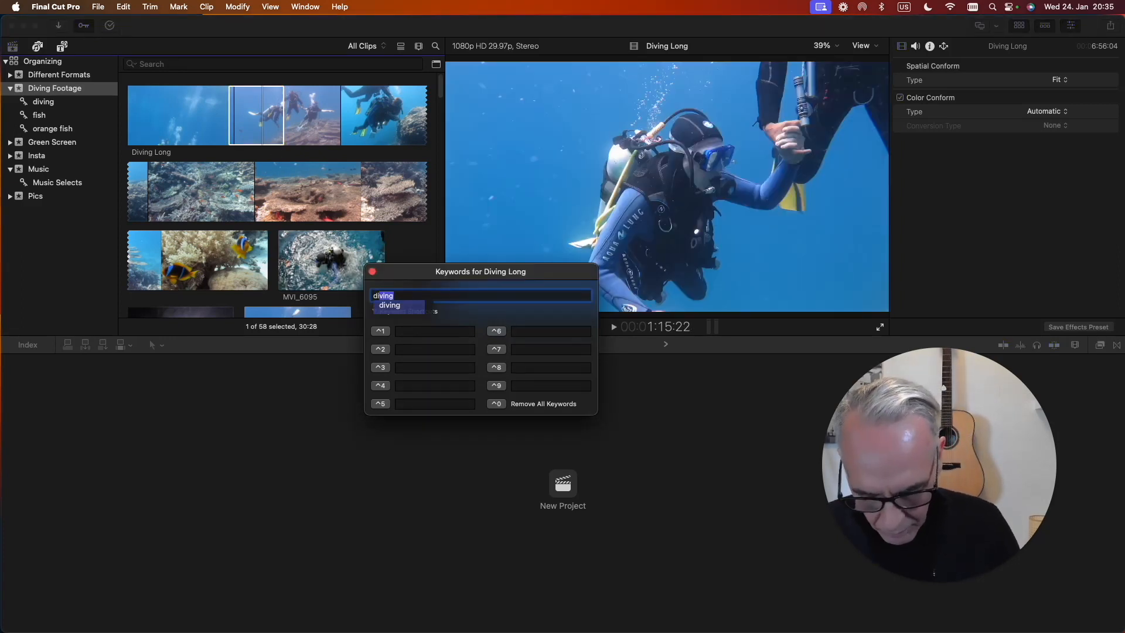
pyautogui.write('ivin')
pyautogui.press('Return')
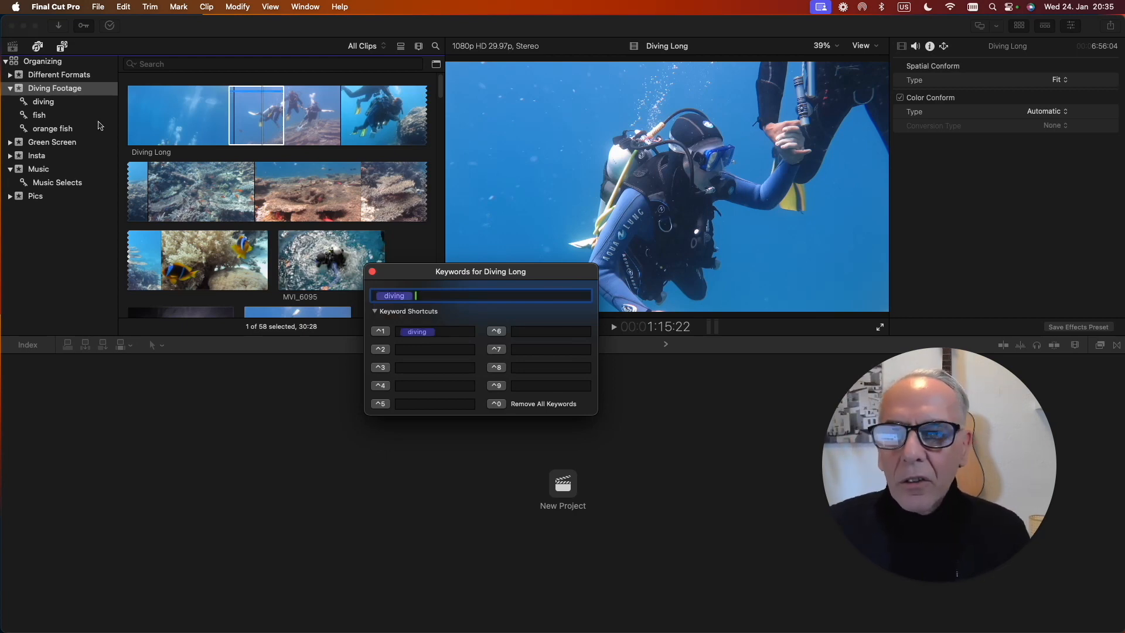
# Check the Diving Long excerpt in the diving collection and return to the Diving Footage event.
pyautogui.click(45, 104)
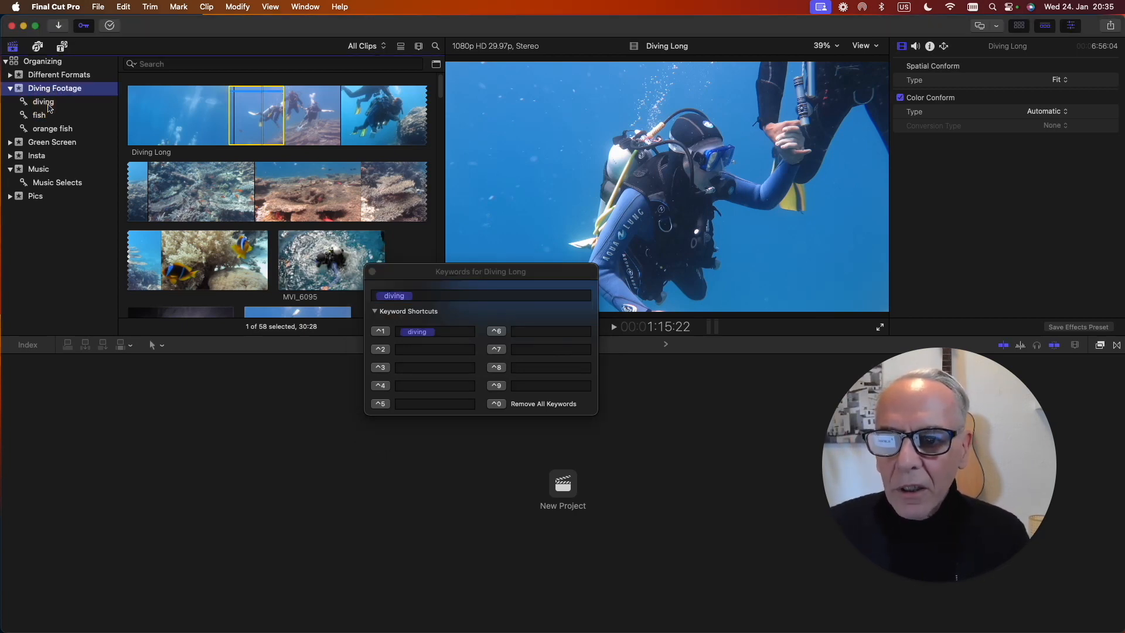
pyautogui.click(172, 109)
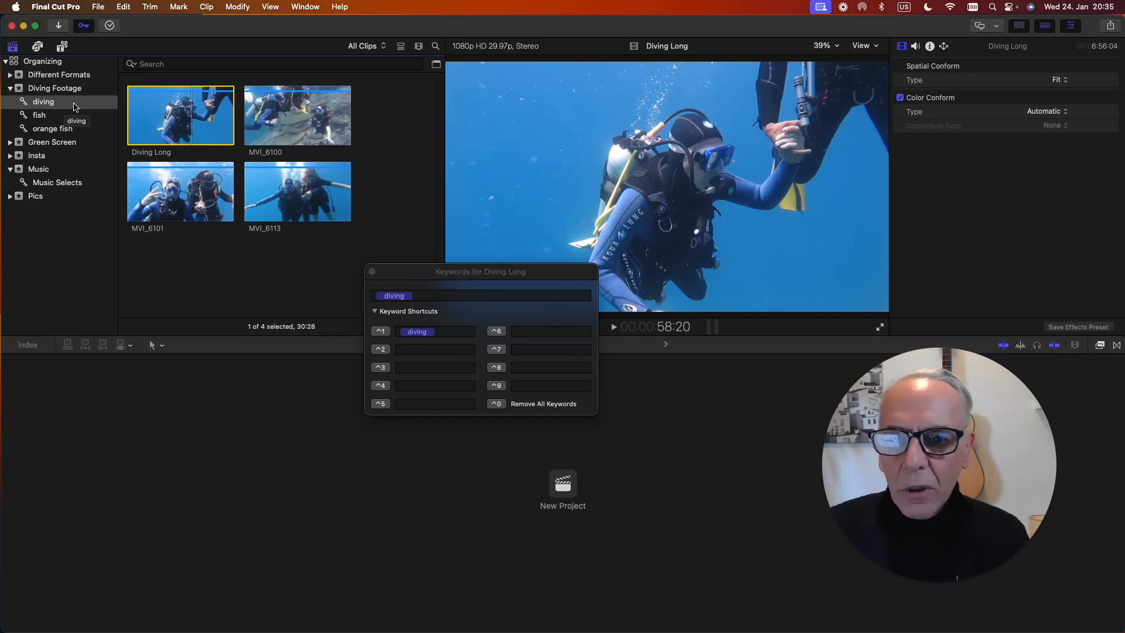
pyautogui.click(62, 88)
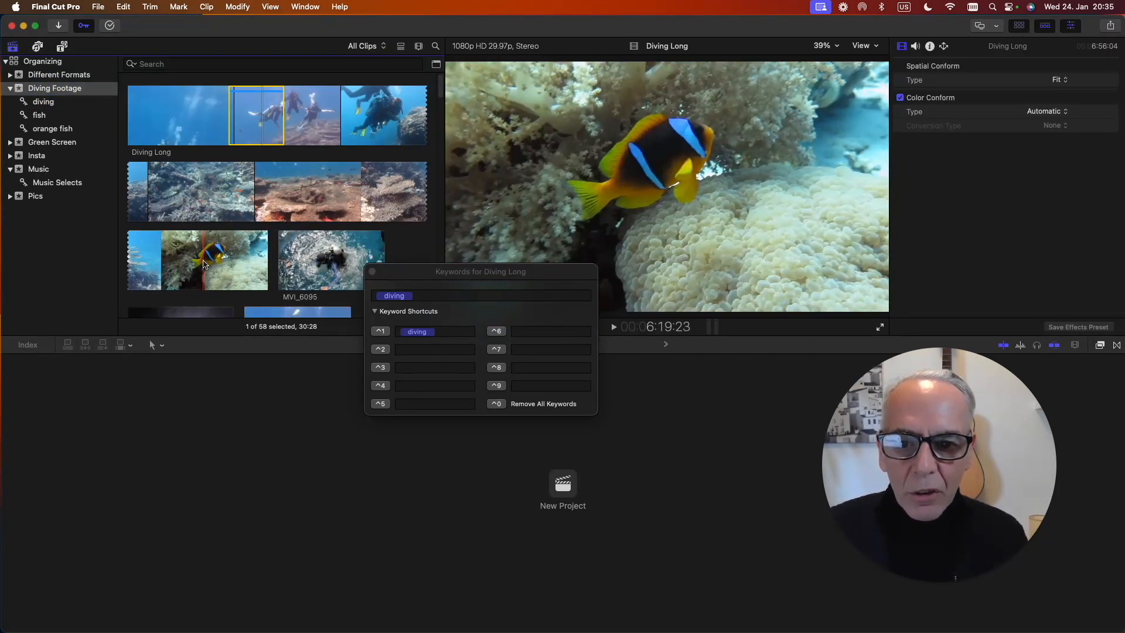
# Mark the range from about 6:19 to 6:26 in Diving Long and tag it with the keyword clown fish.
pyautogui.click(204, 262)
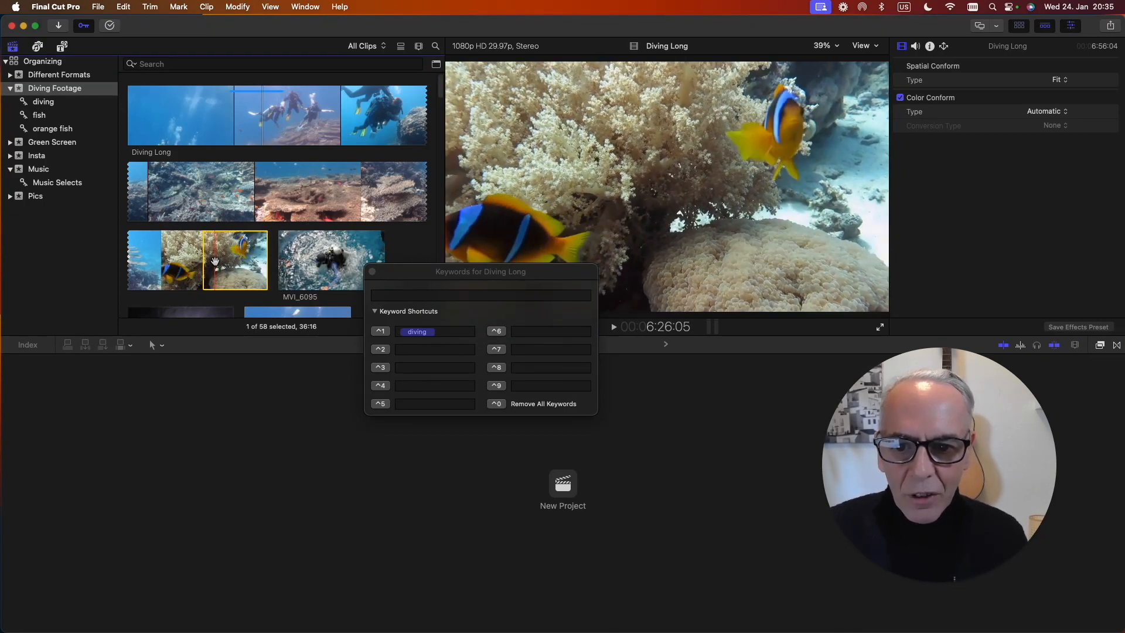
pyautogui.press('o')
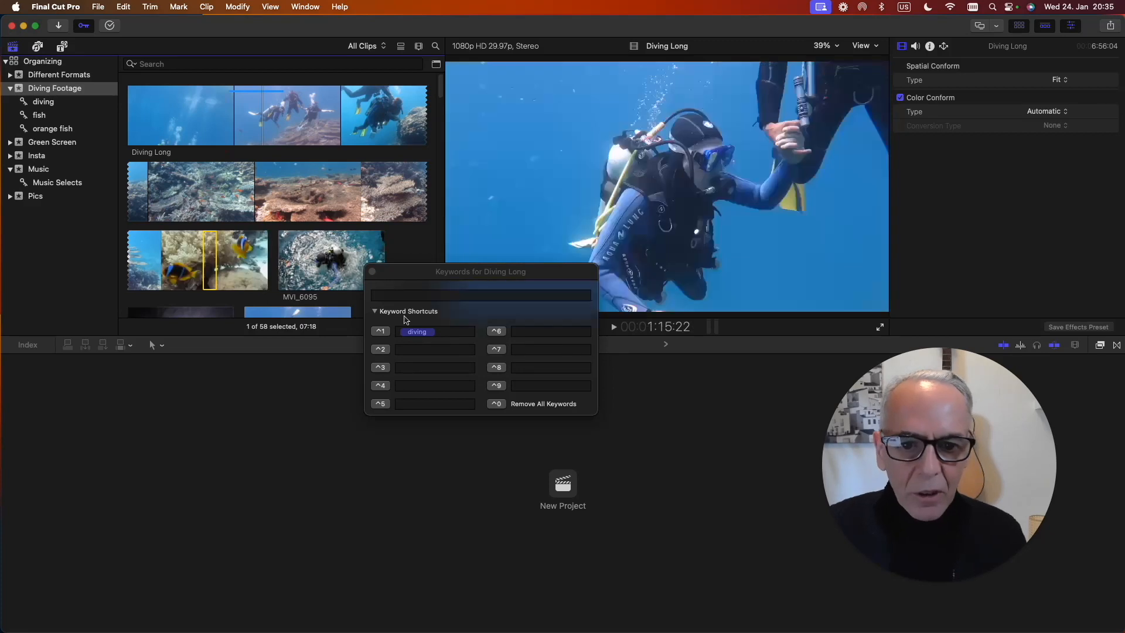
pyautogui.click(397, 298)
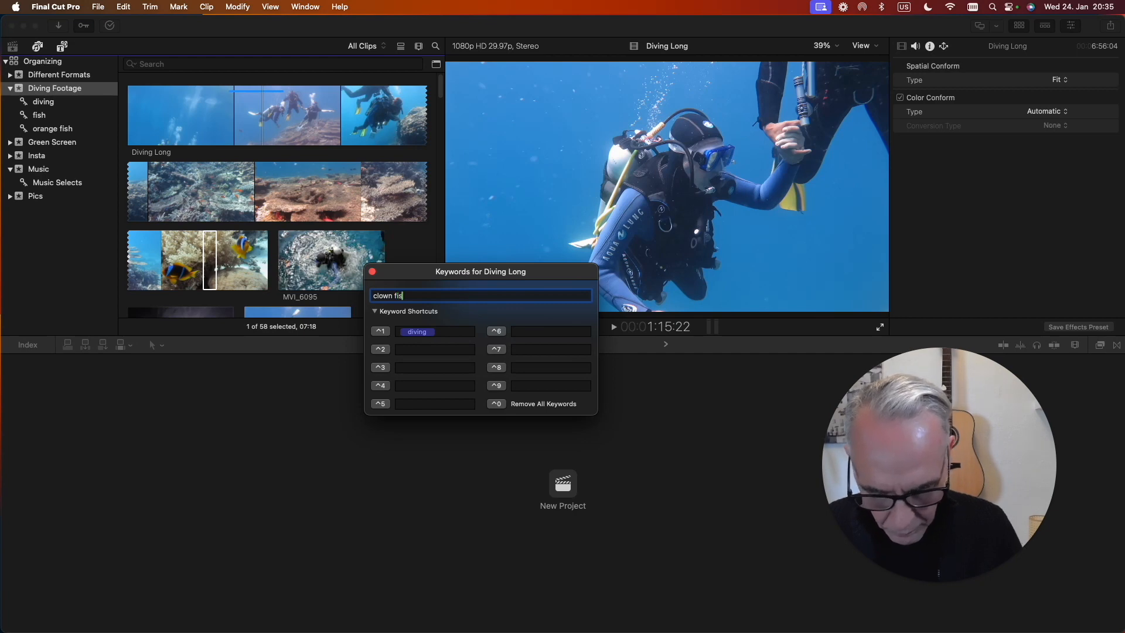
pyautogui.press('Return')
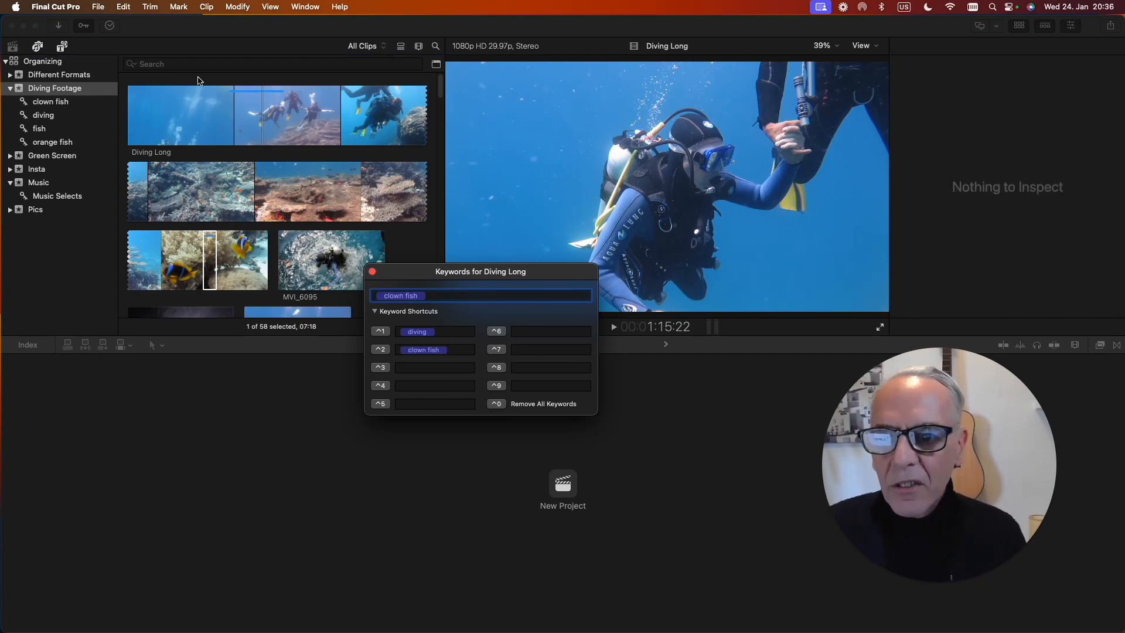
# Check the Diving Long excerpt in the clown fish collection and return to the Diving Footage event.
pyautogui.click(48, 104)
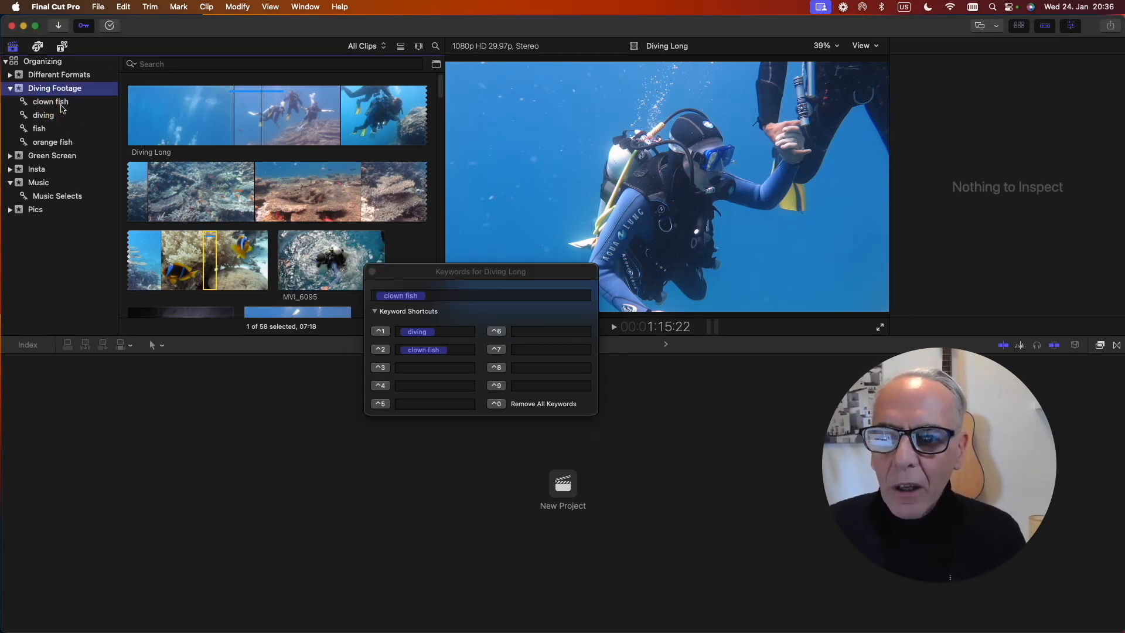
pyautogui.click(50, 102)
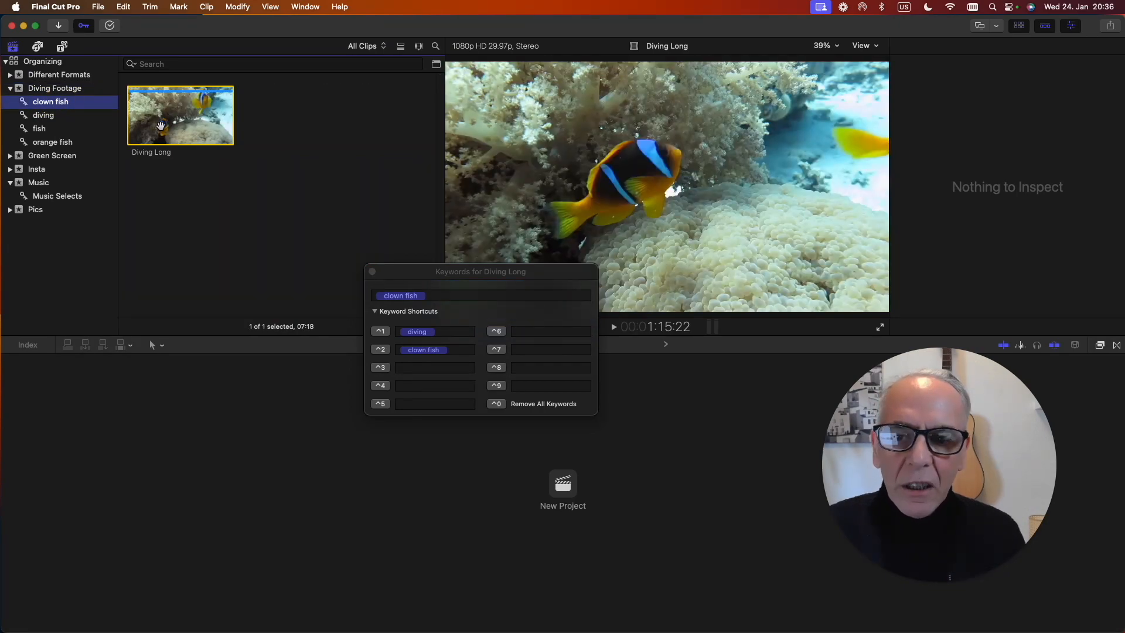
pyautogui.click(176, 126)
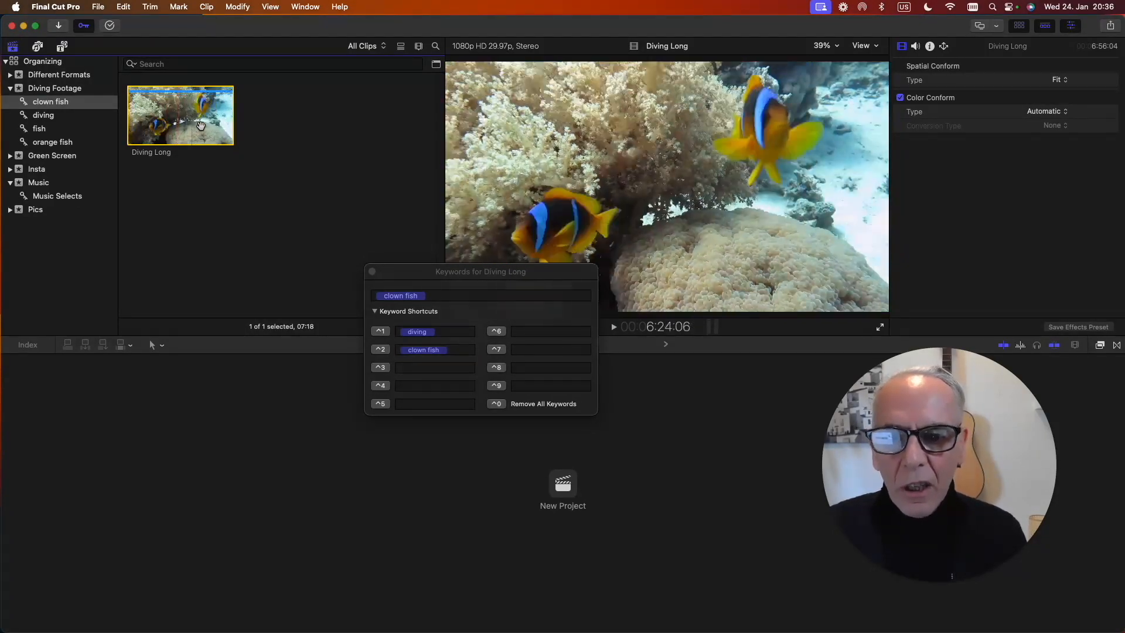
pyautogui.click(42, 92)
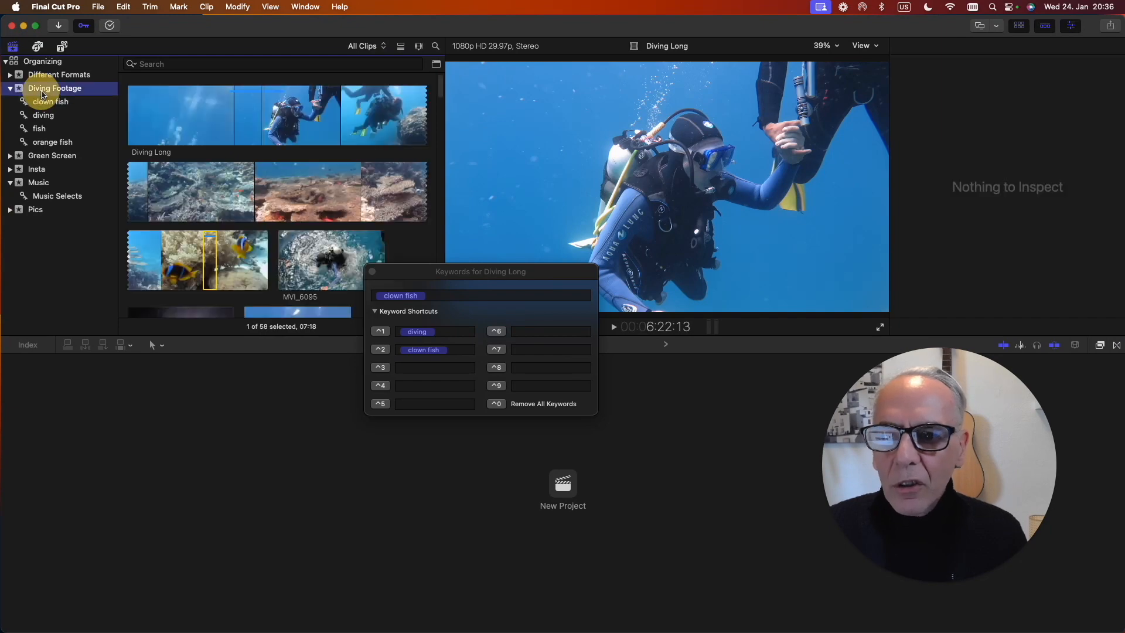
pyautogui.press('super+4')
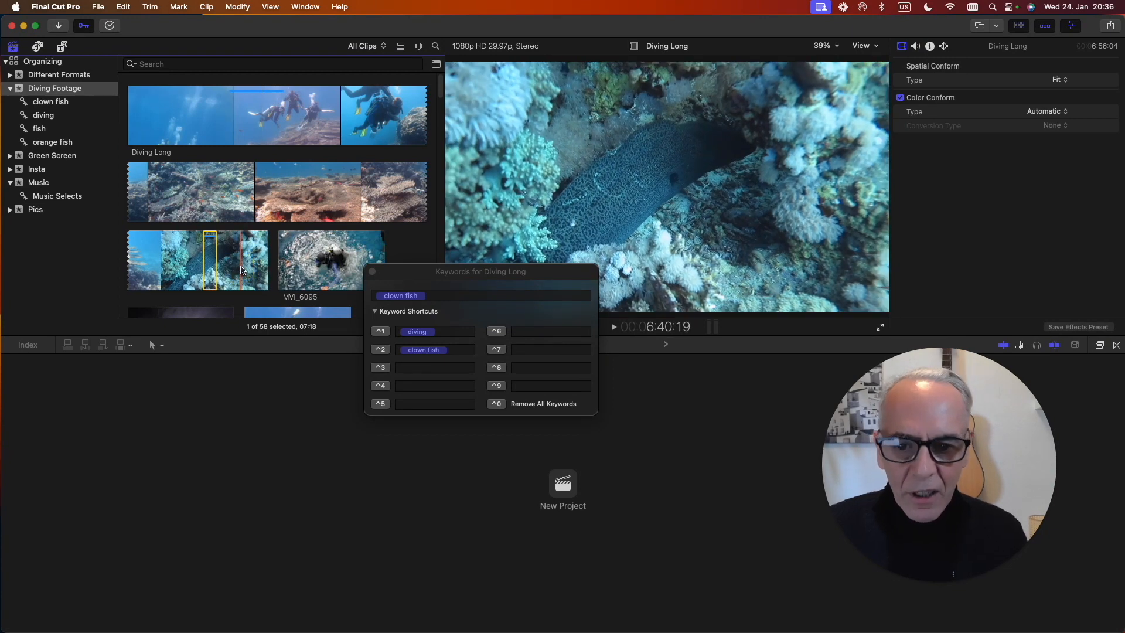
# Mark the range from about 6:40 to 6:44 in Diving Long and tag it with the keyword eel.
pyautogui.click(241, 270)
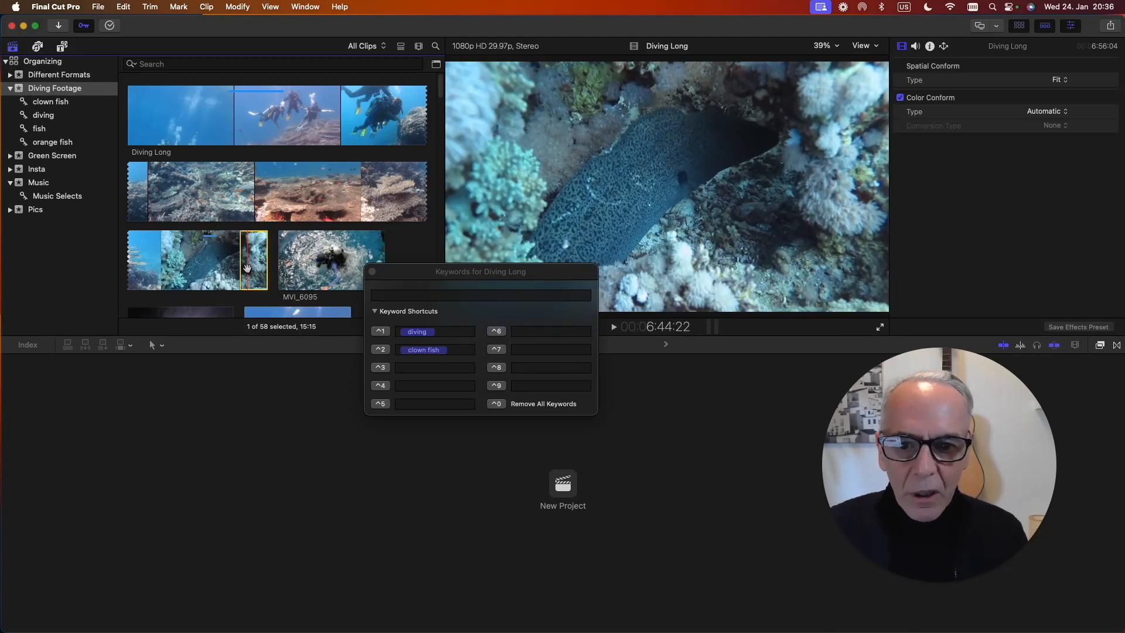
pyautogui.press('o')
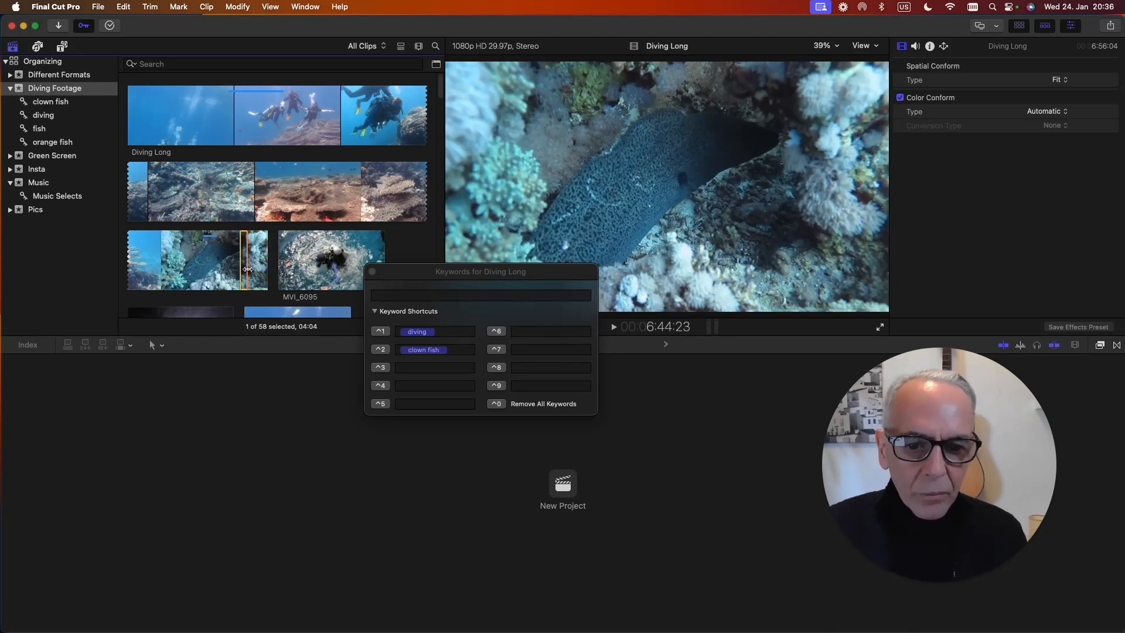
pyautogui.click(392, 296)
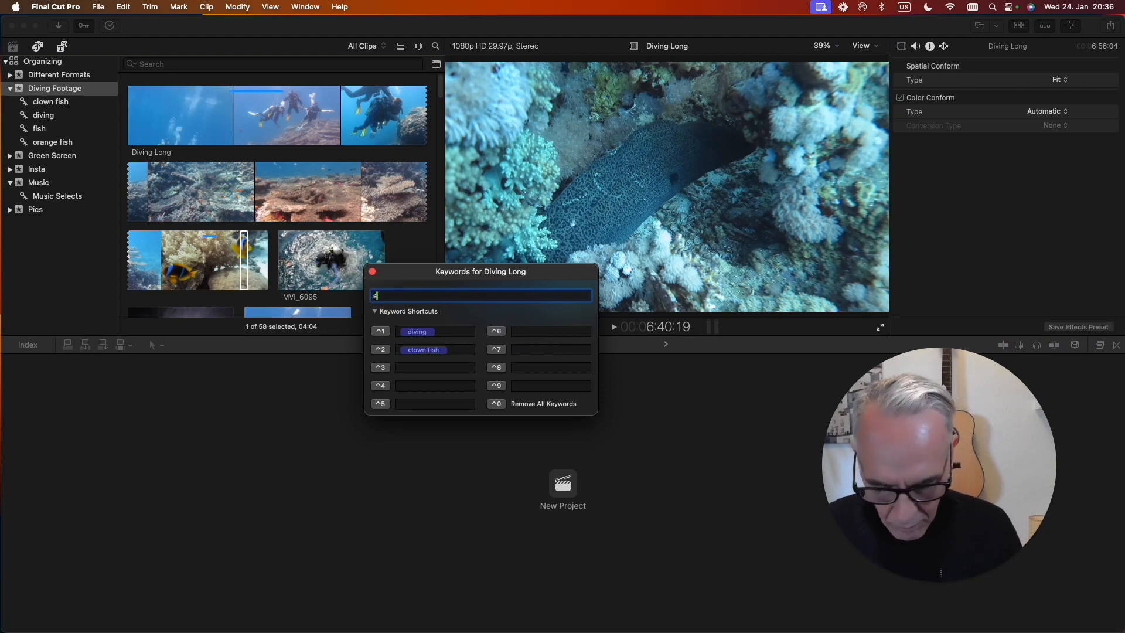
pyautogui.write('eel')
pyautogui.press('Return')
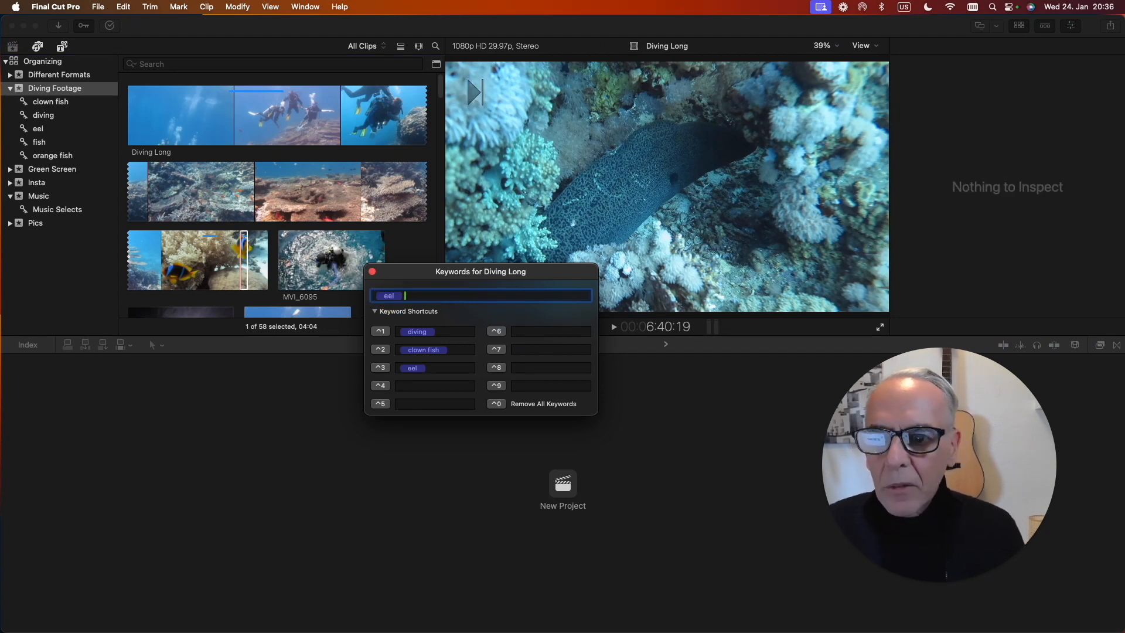
# Check the Diving Long excerpt in the eel collection and return to the Diving Footage event.
pyautogui.click(41, 130)
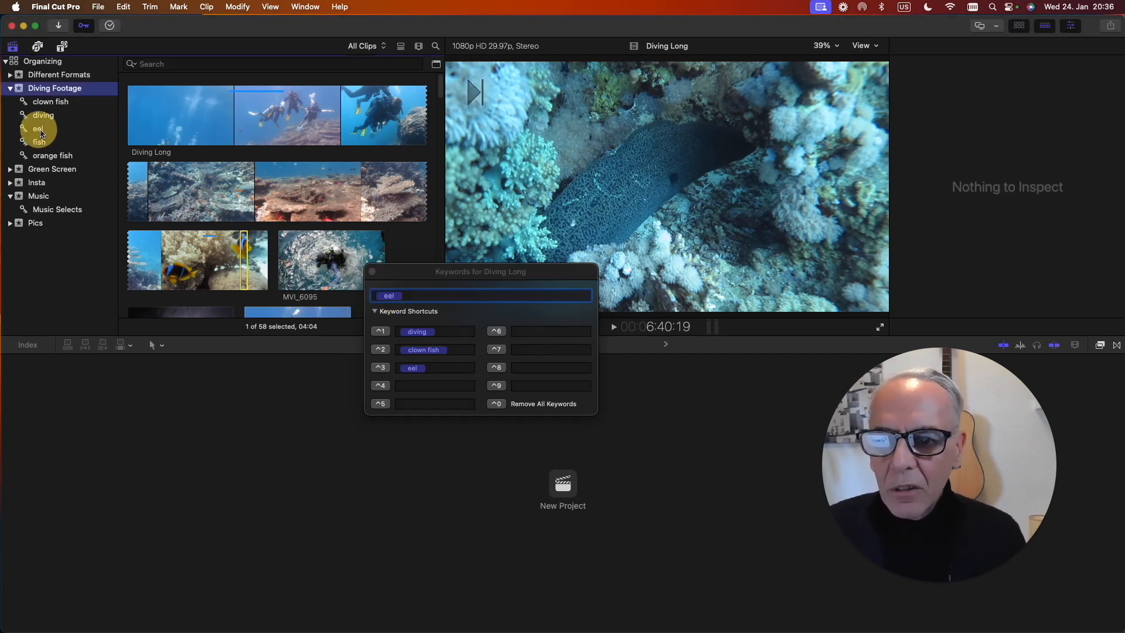
pyautogui.click(153, 123)
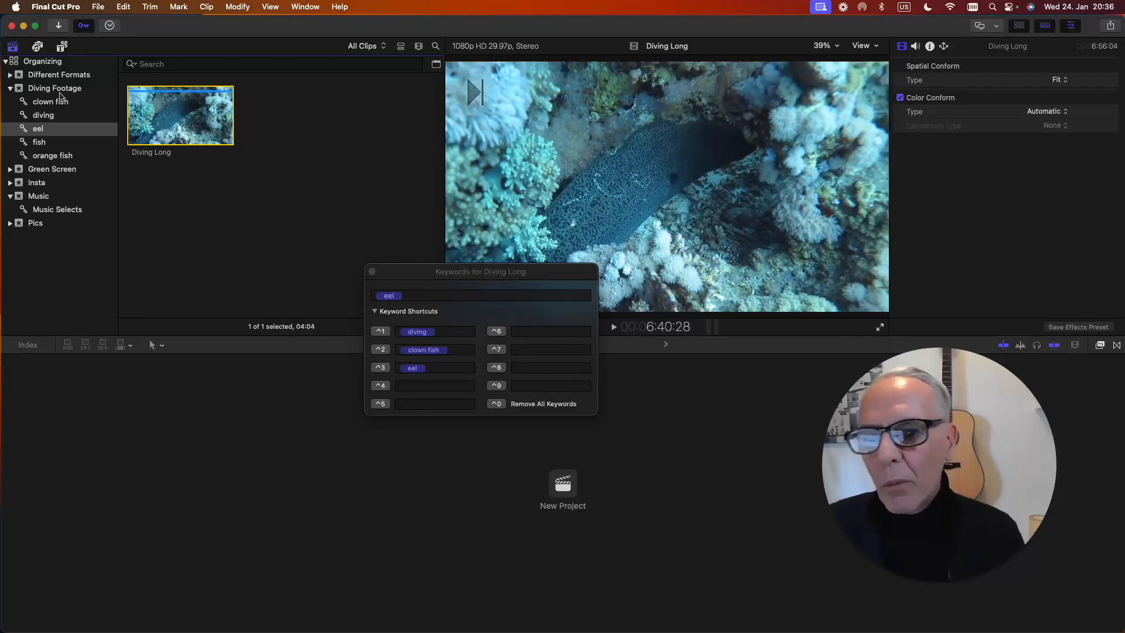
pyautogui.click(65, 89)
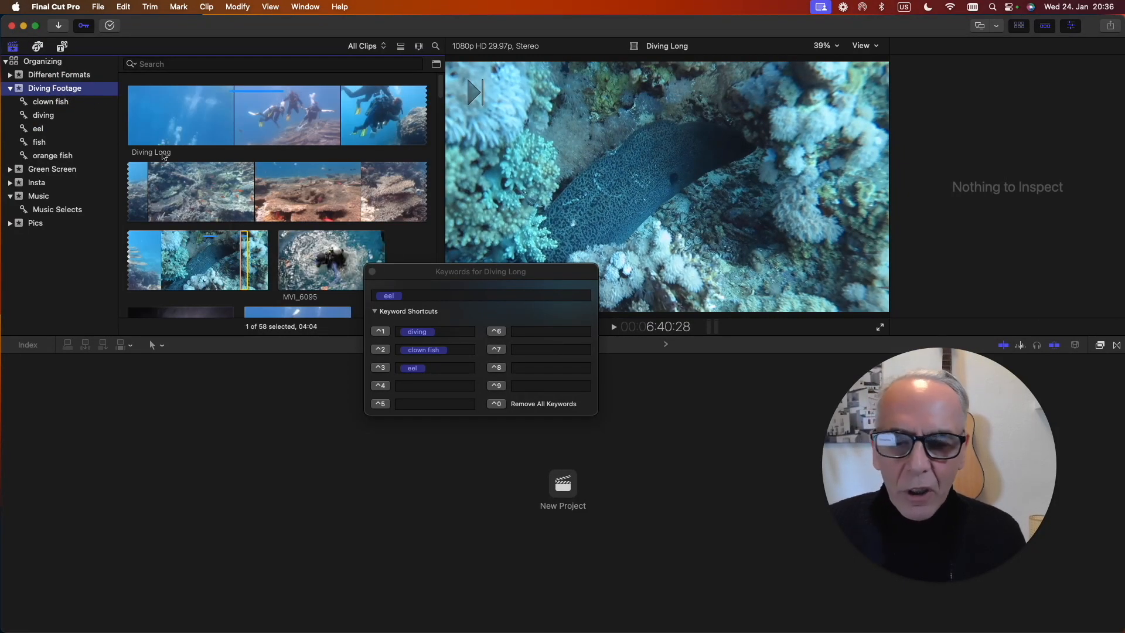
# Remove all keywords from the clown fish range of the Diving Long clip and select the clip's diving range.
pyautogui.click(245, 240)
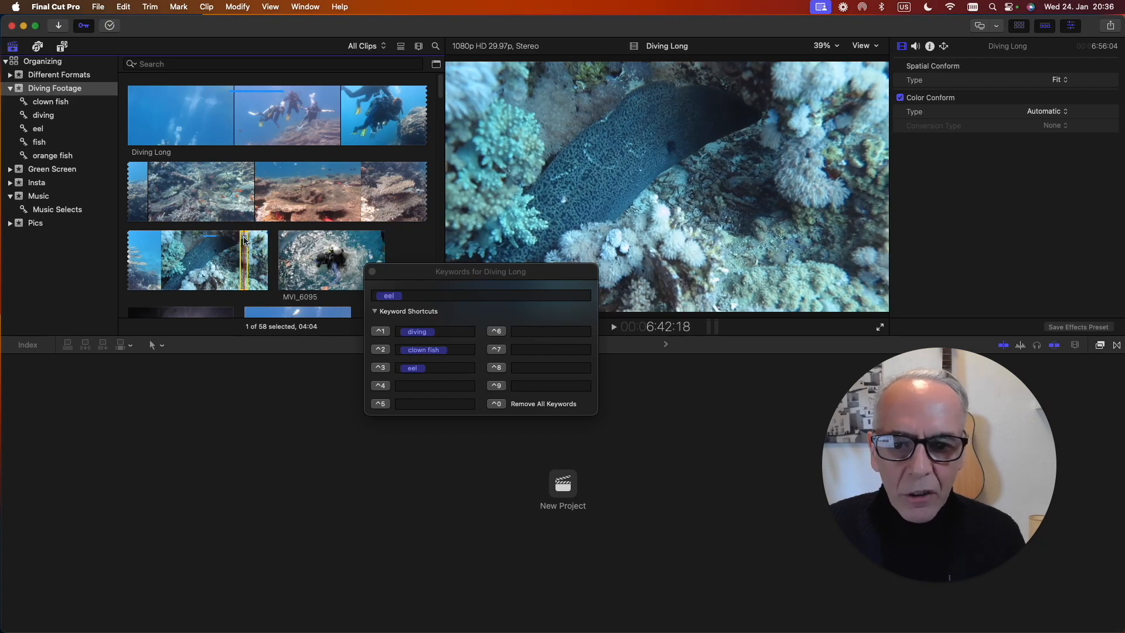
pyautogui.click(210, 240)
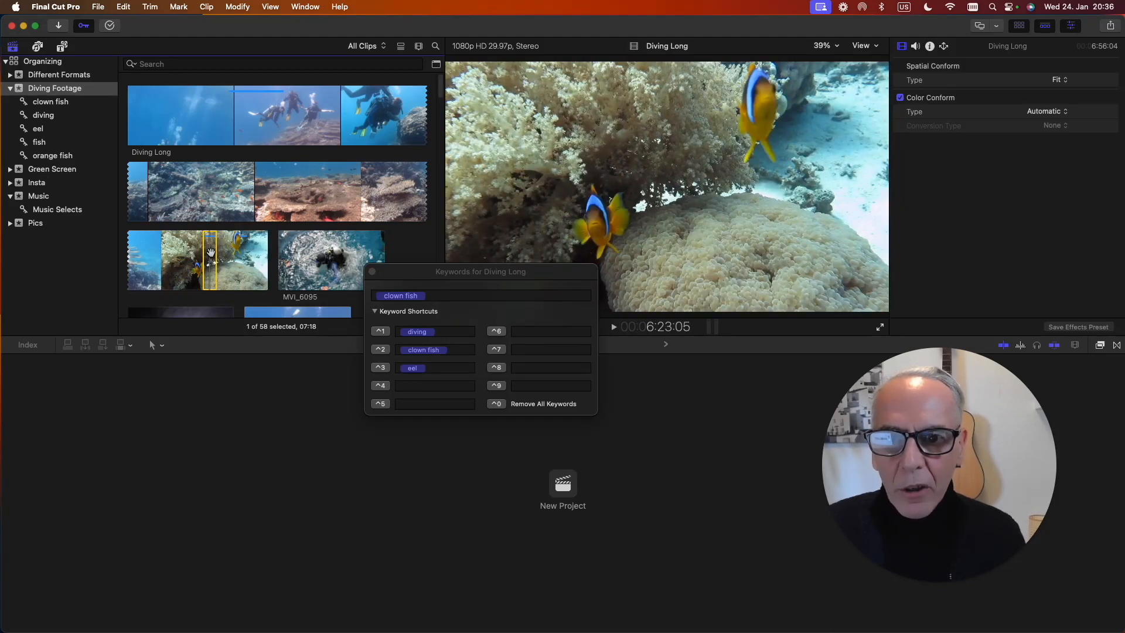
pyautogui.click(179, 9)
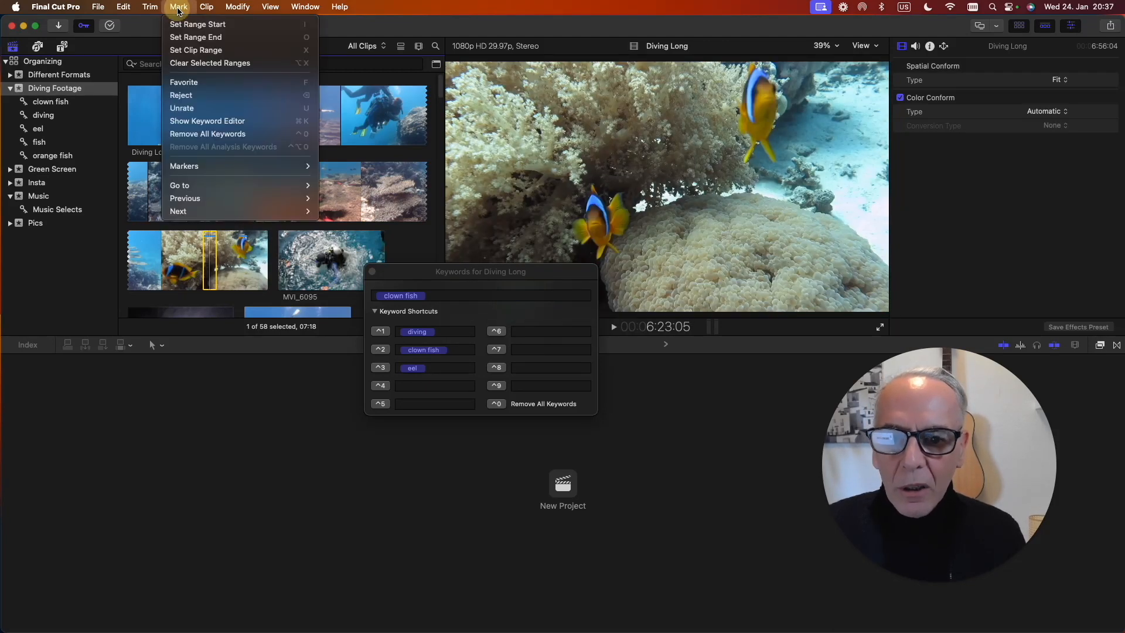
pyautogui.click(209, 133)
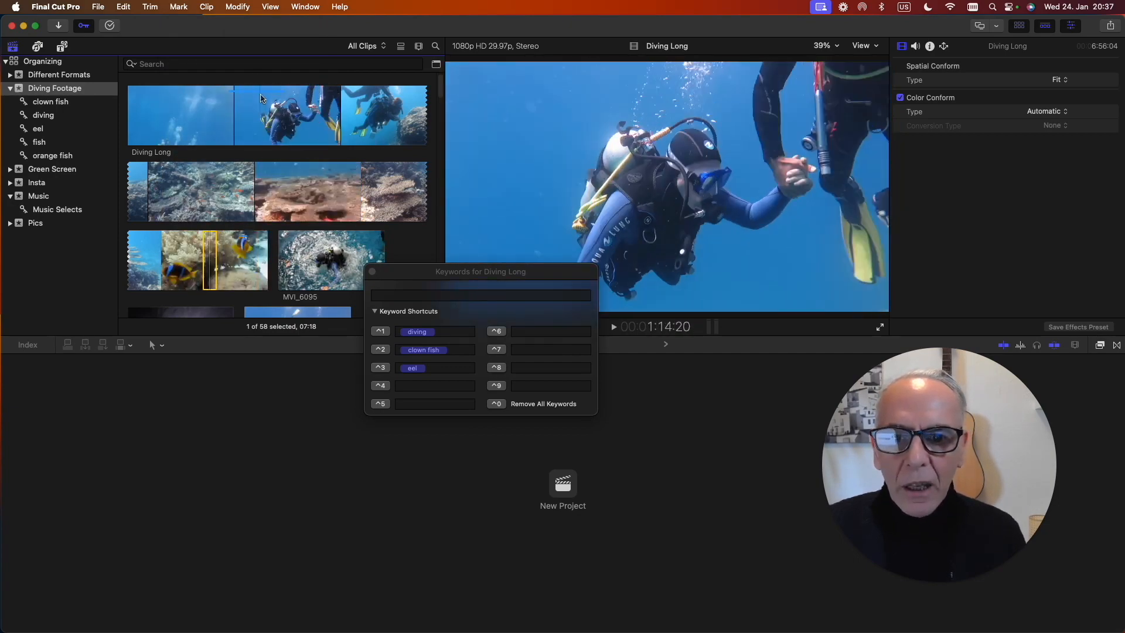
pyautogui.click(262, 92)
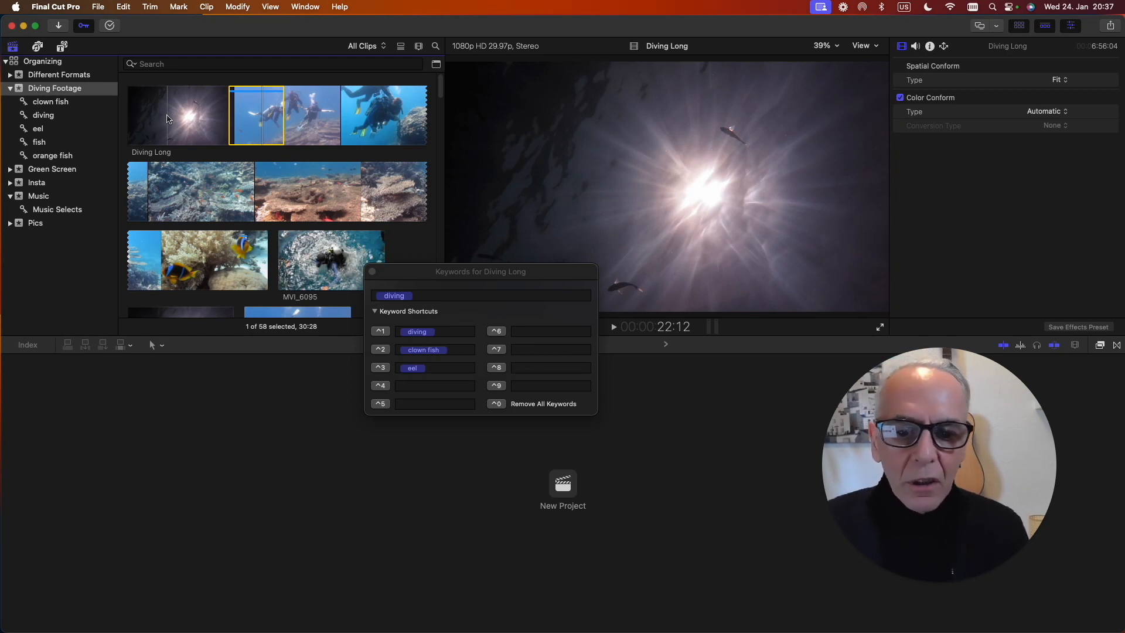
# Delete the orange fish keyword collection from the Diving Footage event.
pyautogui.scroll(-1, 167, 119)
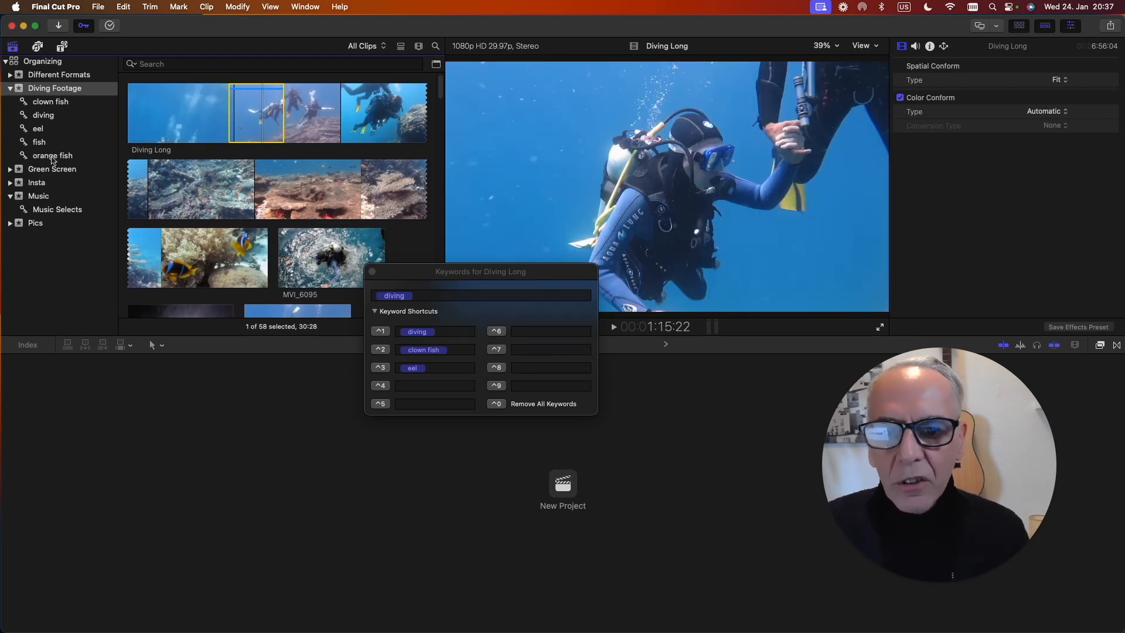
pyautogui.click(53, 156)
pyautogui.rightClick(43, 158)
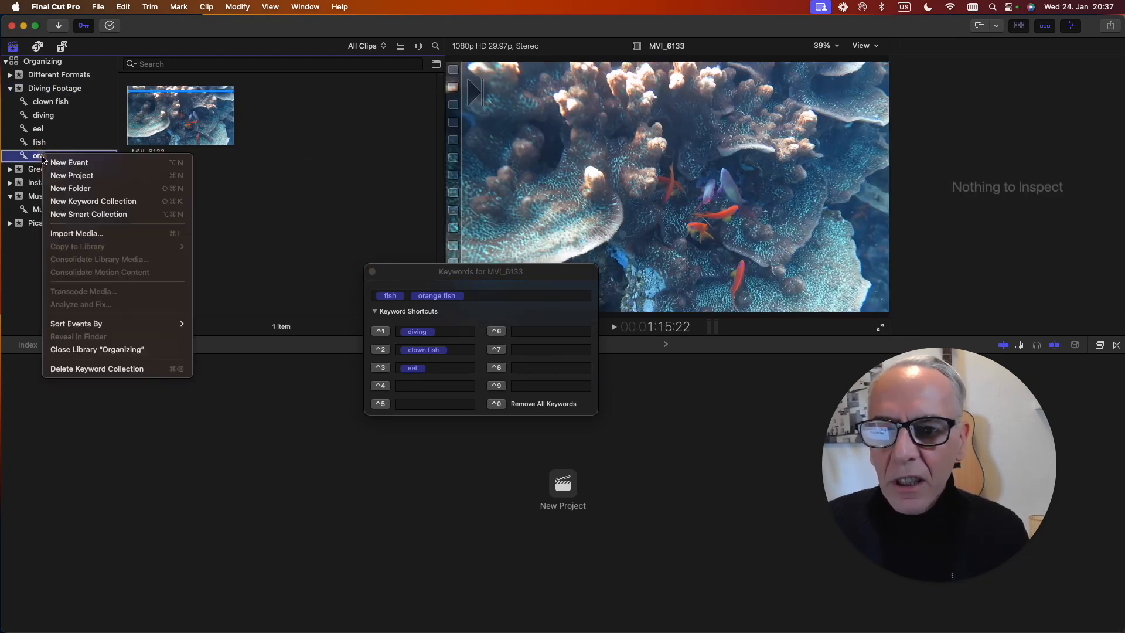
pyautogui.click(107, 370)
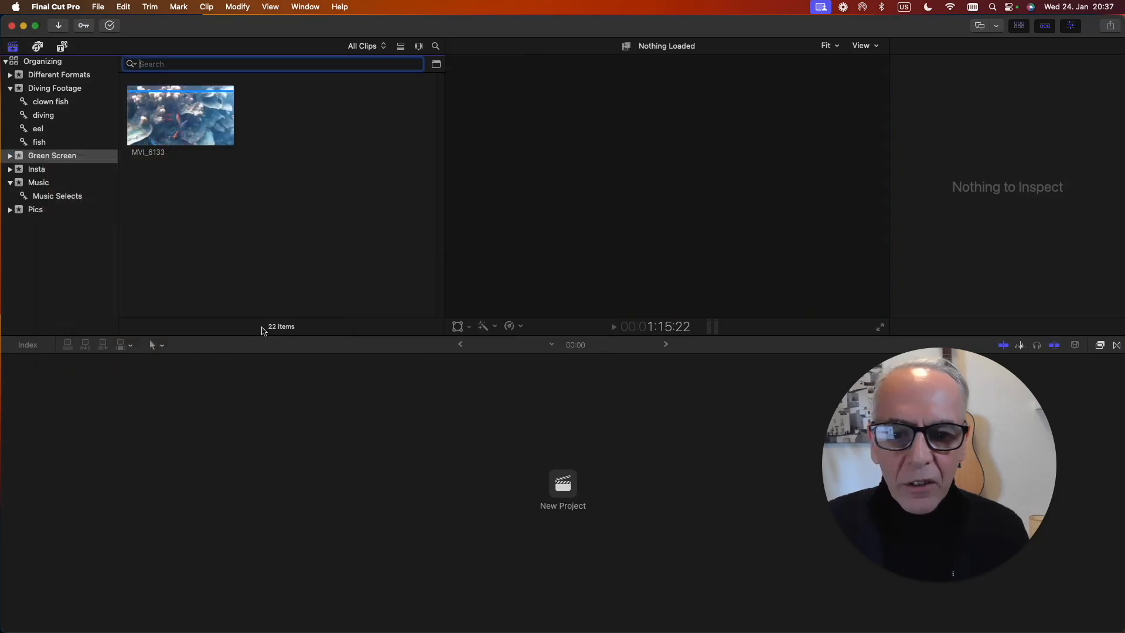
# Delete the clown fish keyword collection from the Diving Footage event.
pyautogui.click(39, 142)
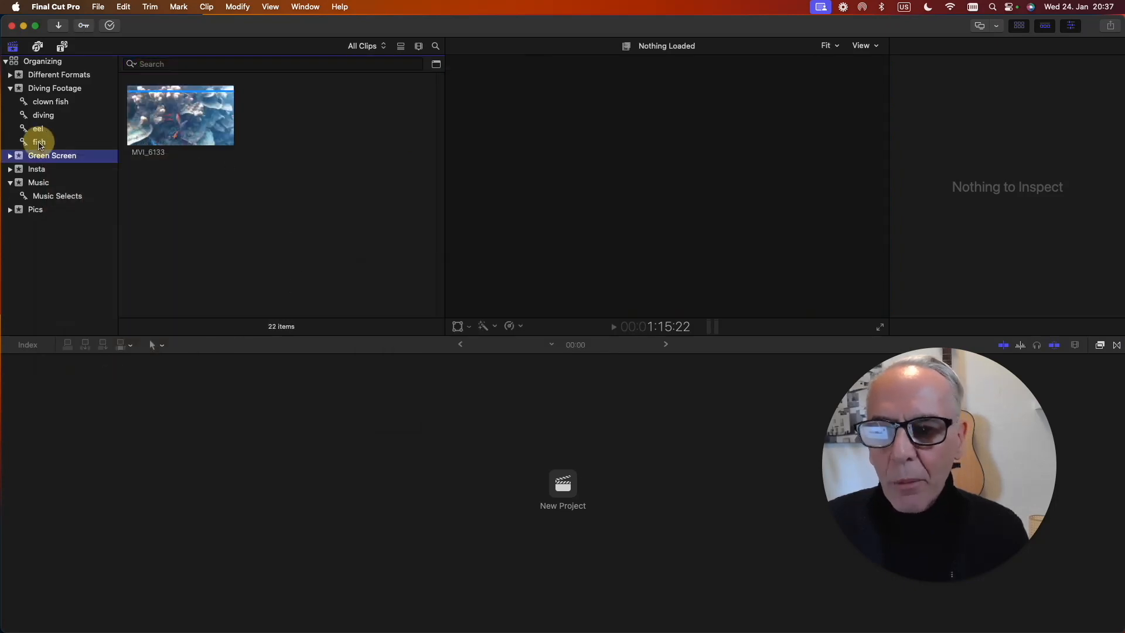
pyautogui.keyDown('shift'); pyautogui.click(41, 103); pyautogui.keyUp('shift')
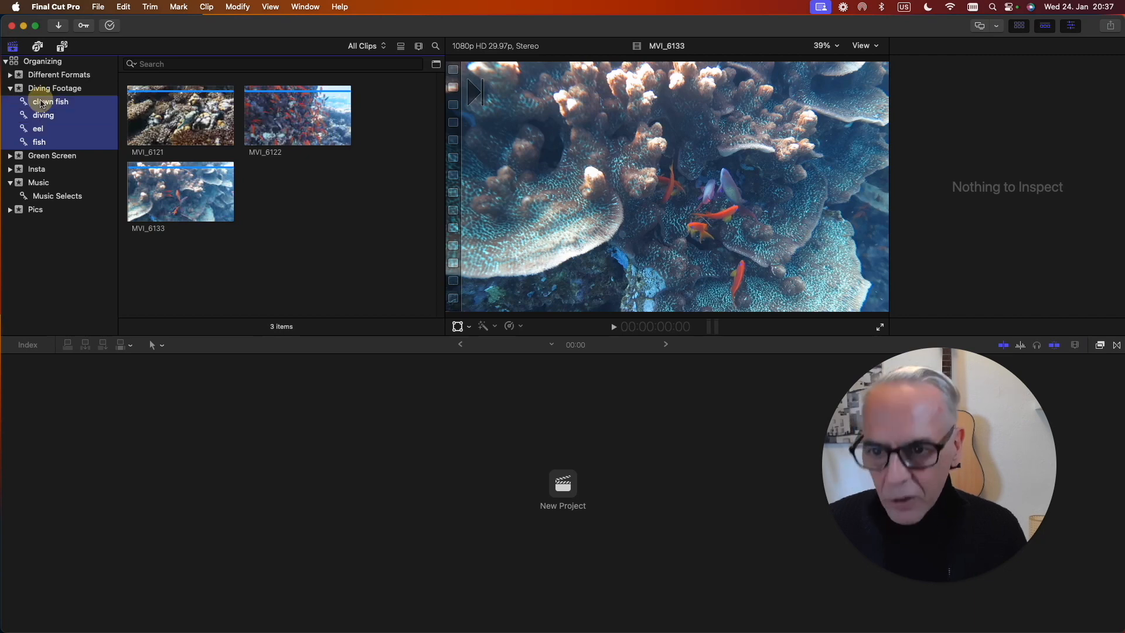
pyautogui.rightClick(44, 104)
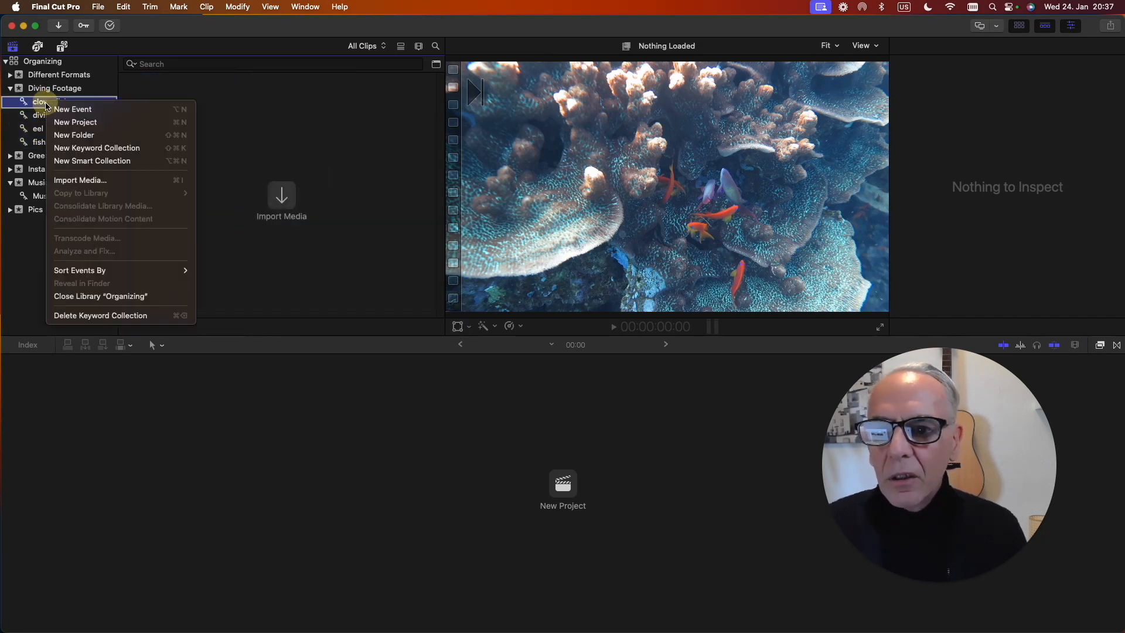
pyautogui.click(80, 315)
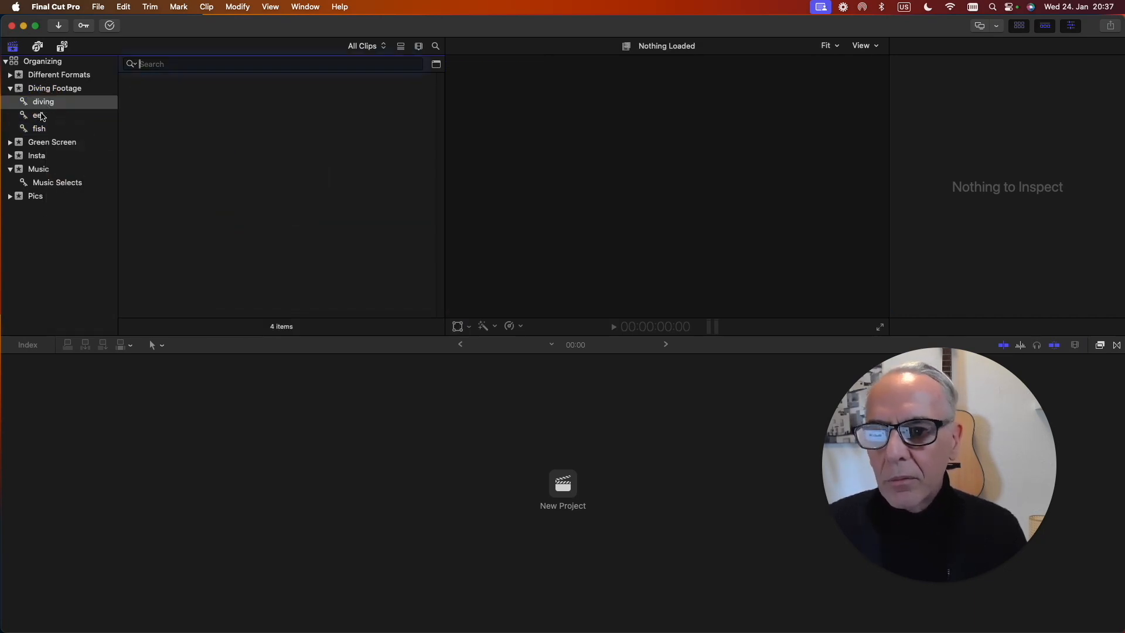
# Select the remaining diving, eel and fish keyword collections in Diving Footage and delete them together.
pyautogui.click(42, 102)
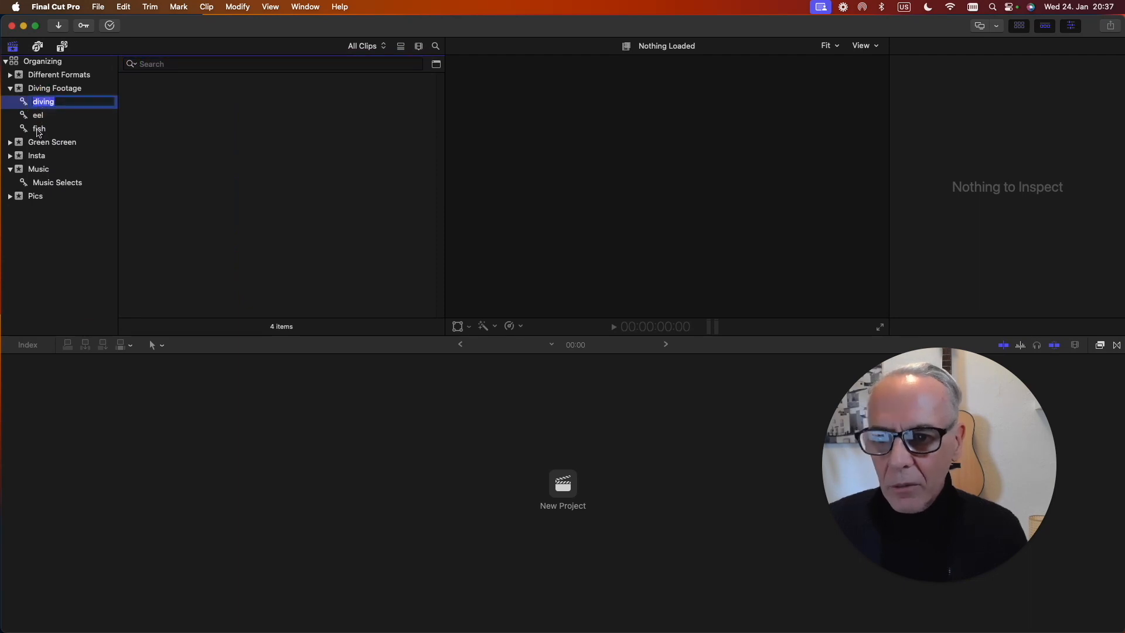
pyautogui.keyDown('shift'); pyautogui.click(37, 129); pyautogui.keyUp('shift')
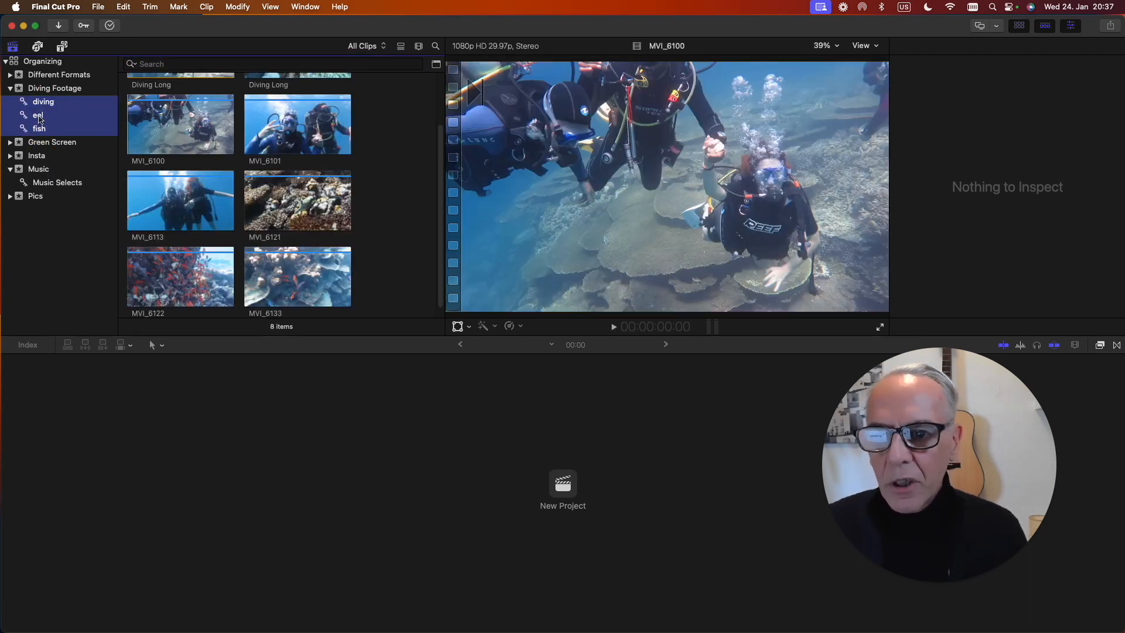
pyautogui.rightClick(39, 118)
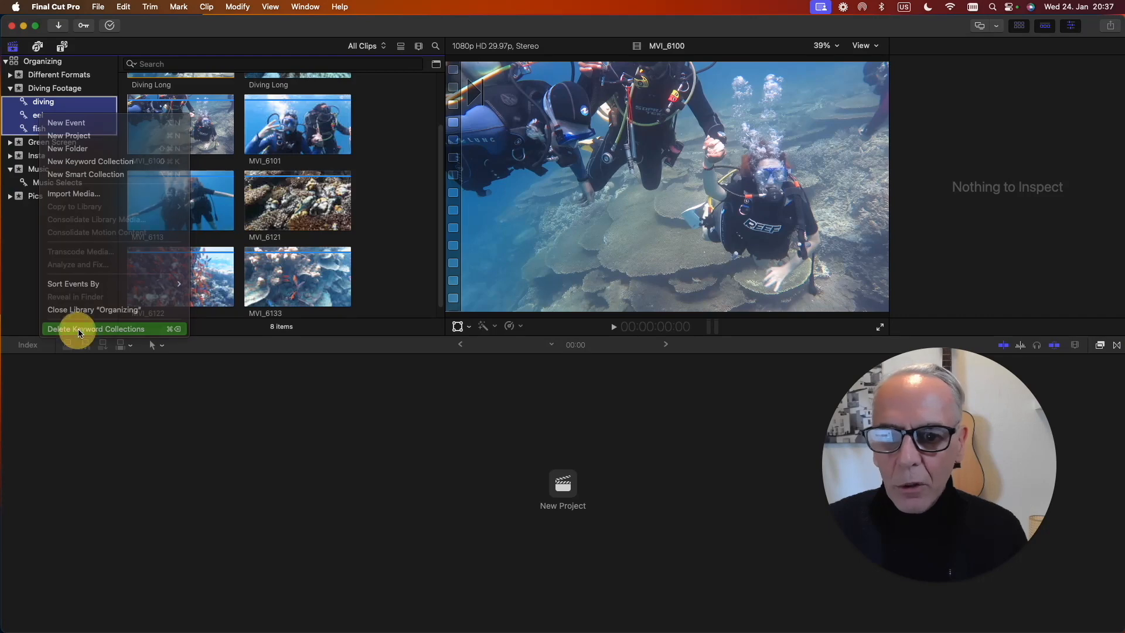
pyautogui.click(80, 331)
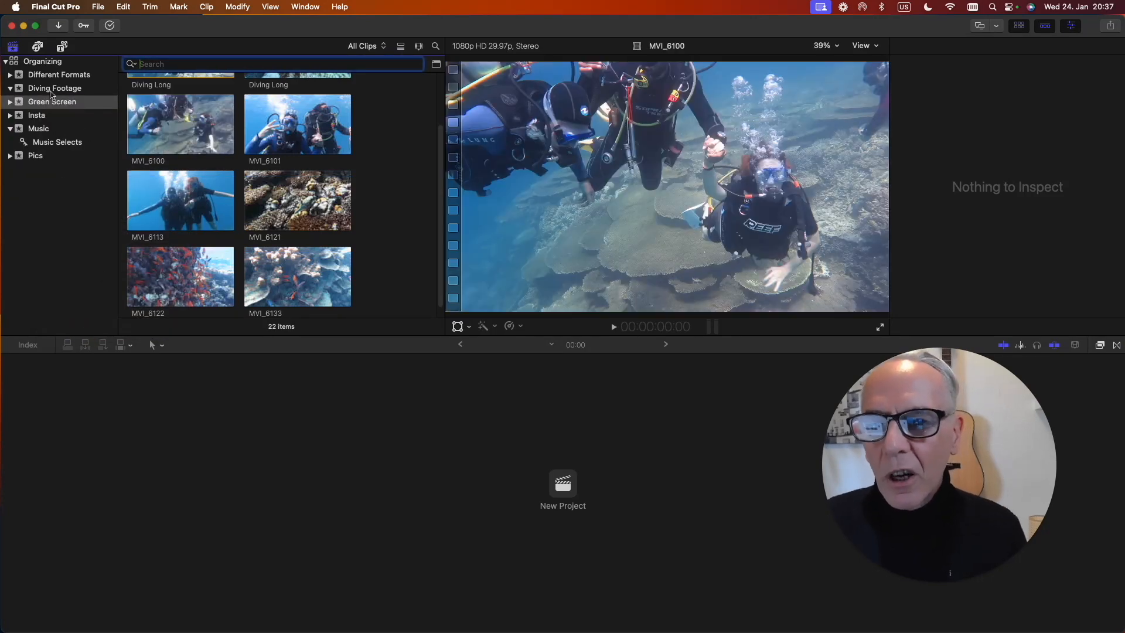
# Browse the clips of the Diving Footage event for remaining keyword markings and preview MVI_6117.
pyautogui.click(50, 89)
pyautogui.scroll(15, 243, 139)
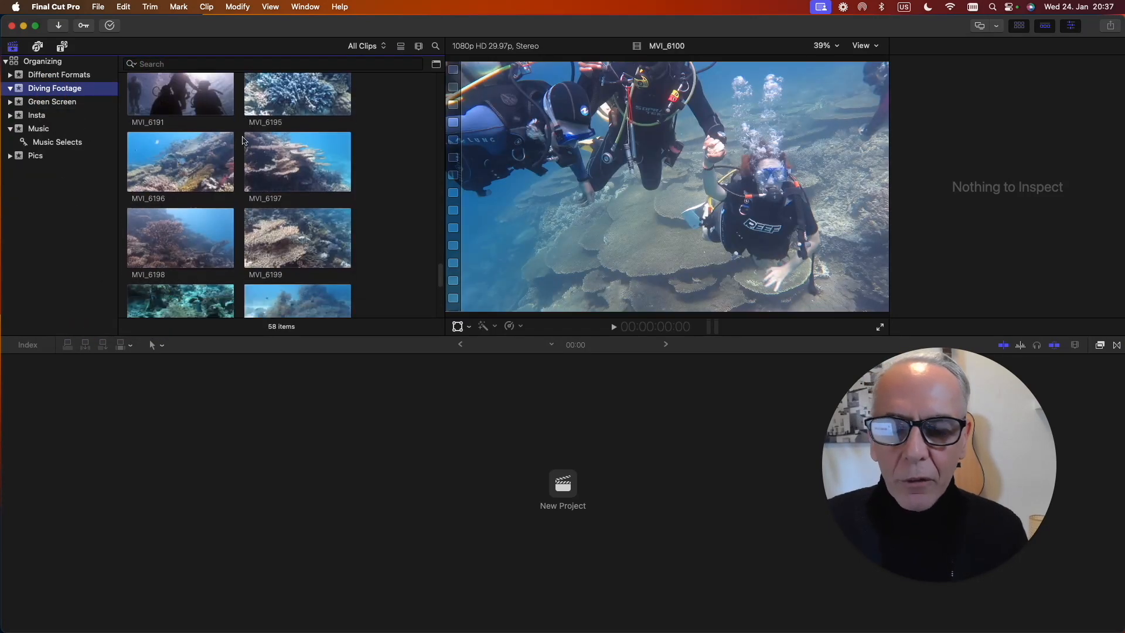
pyautogui.scroll(15, 242, 140)
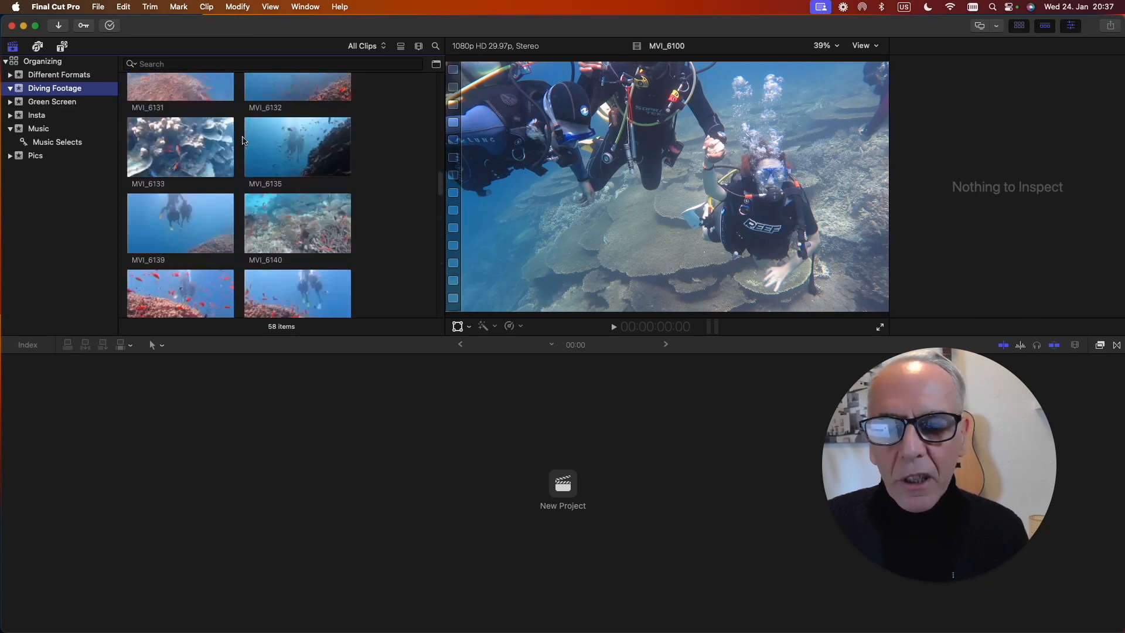
pyautogui.scroll(-10, 243, 139)
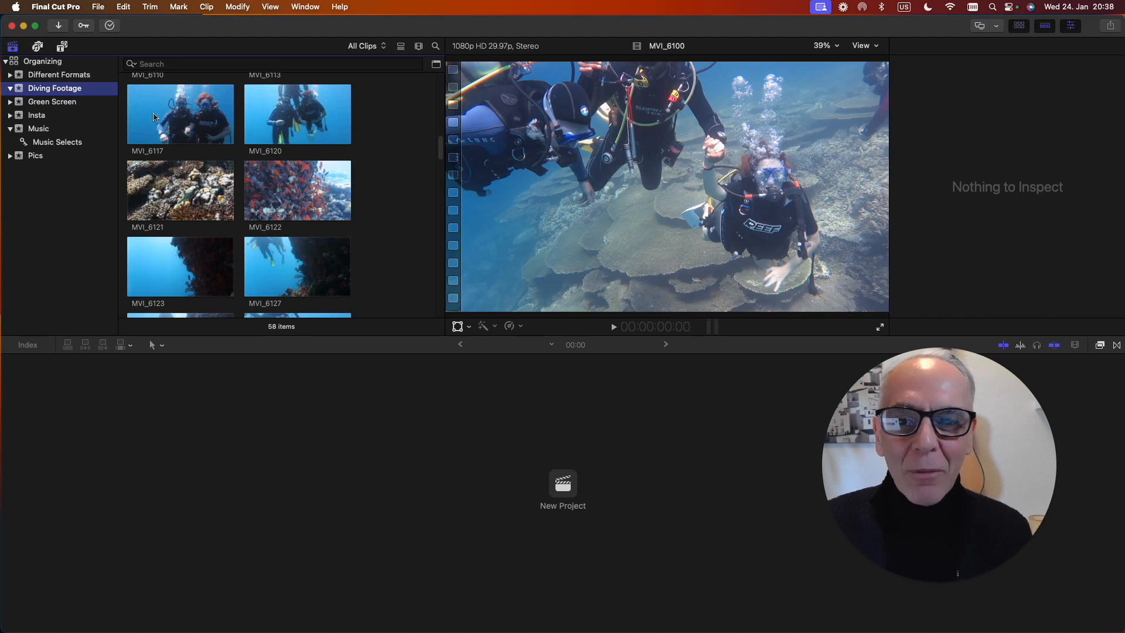
pyautogui.click(154, 117)
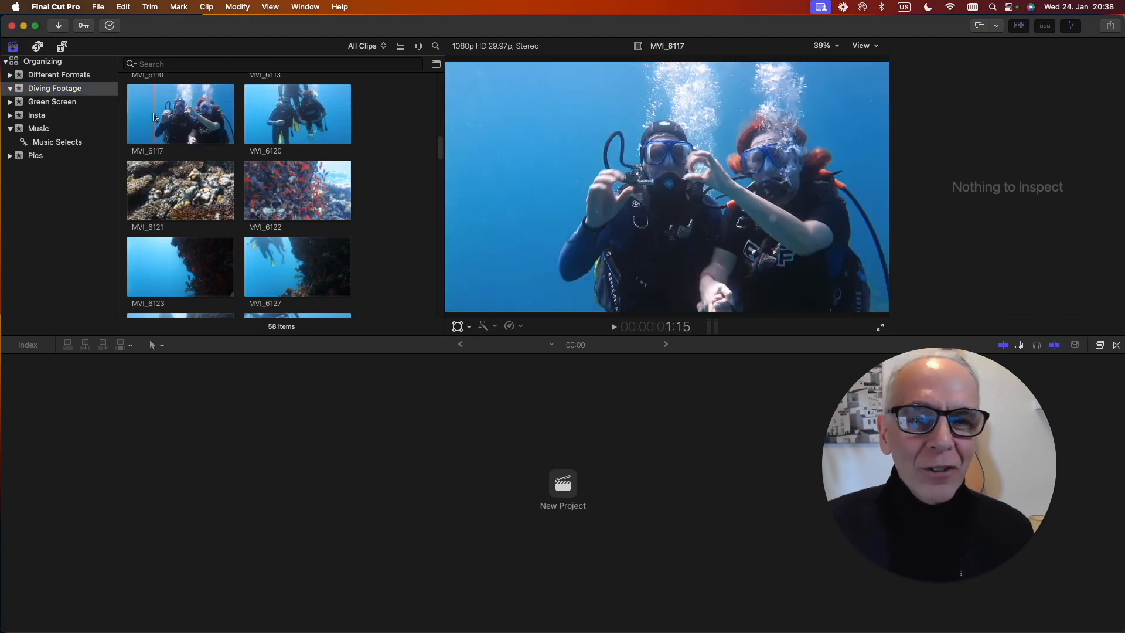